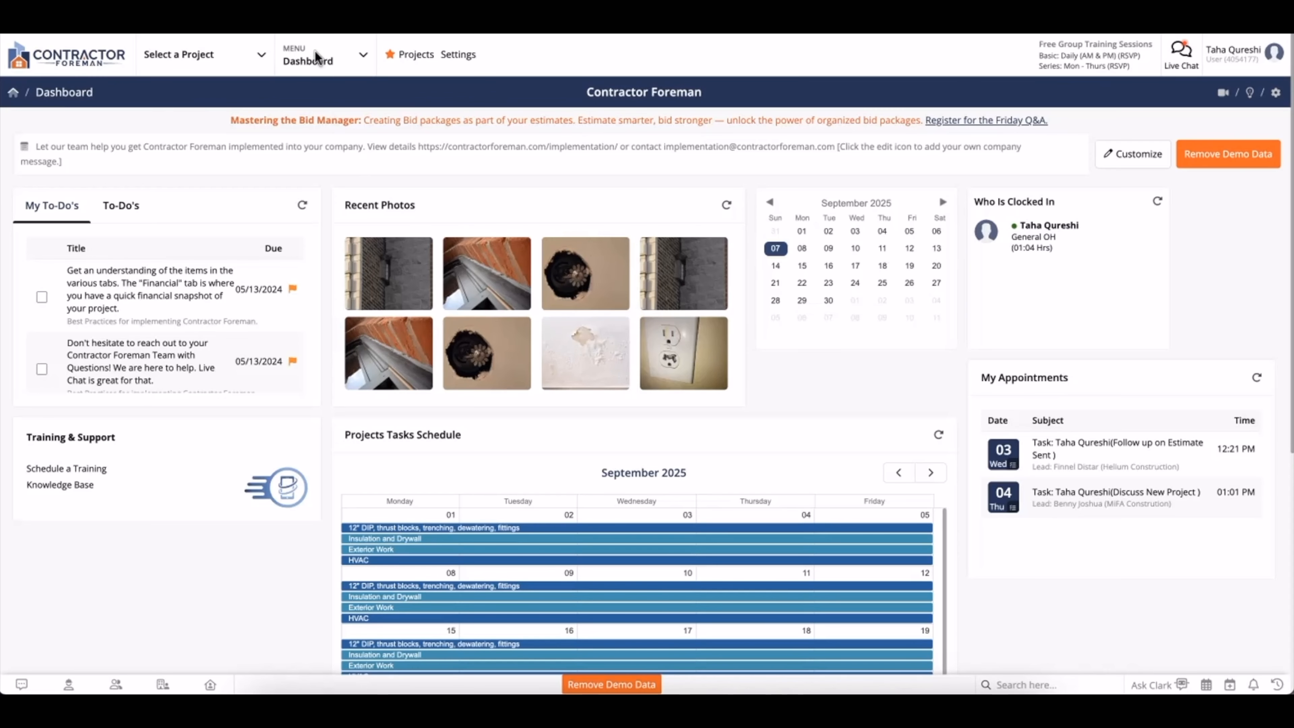
# Open the Cost Items Database and look over its item list.
pyautogui.click(322, 60)
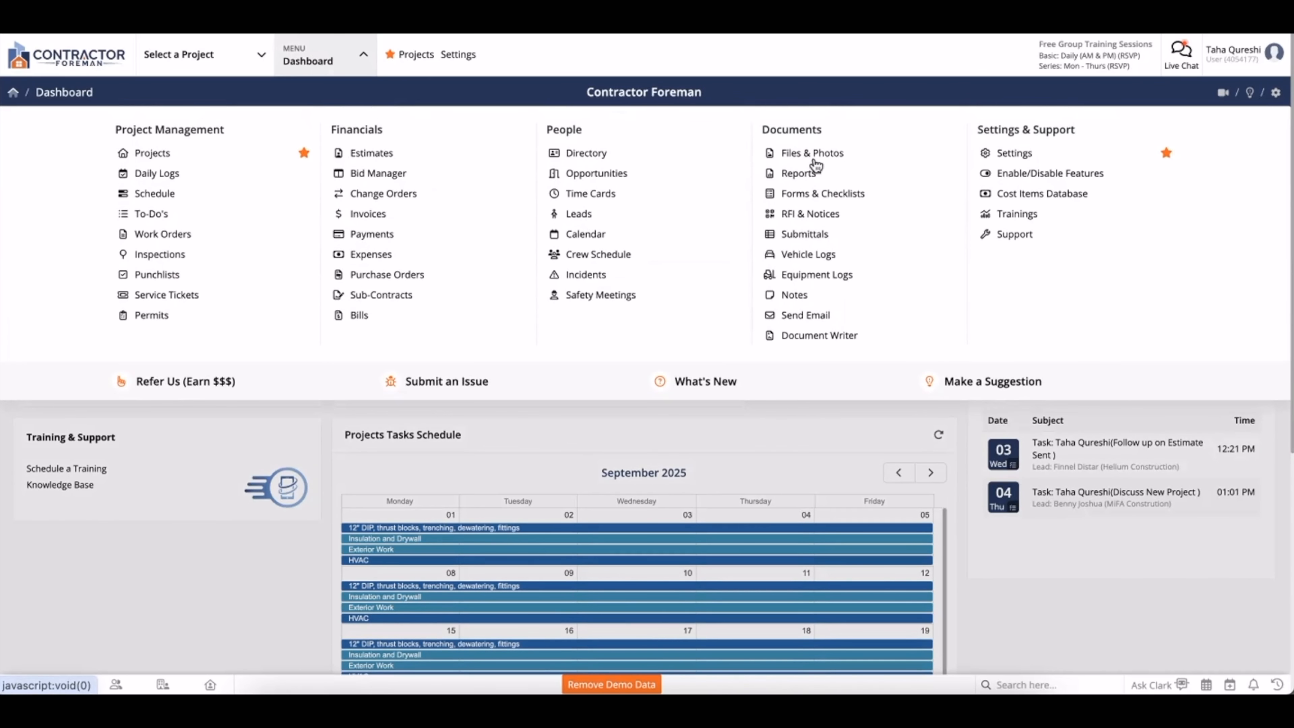
pyautogui.click(1009, 197)
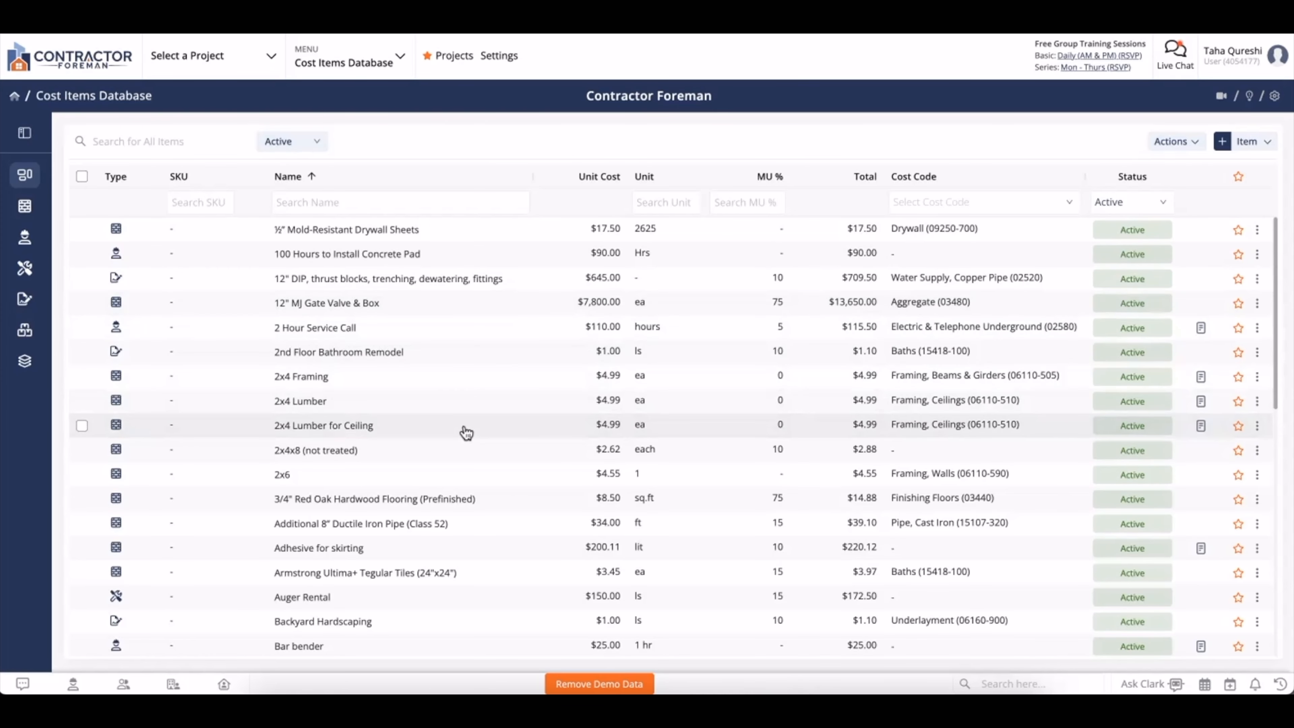
pyautogui.scroll(-2, 464, 434)
pyautogui.scroll(3, 467, 434)
# Check the item search, the SKU and name filters, and the status choices for the cost item list.
pyautogui.click(212, 141)
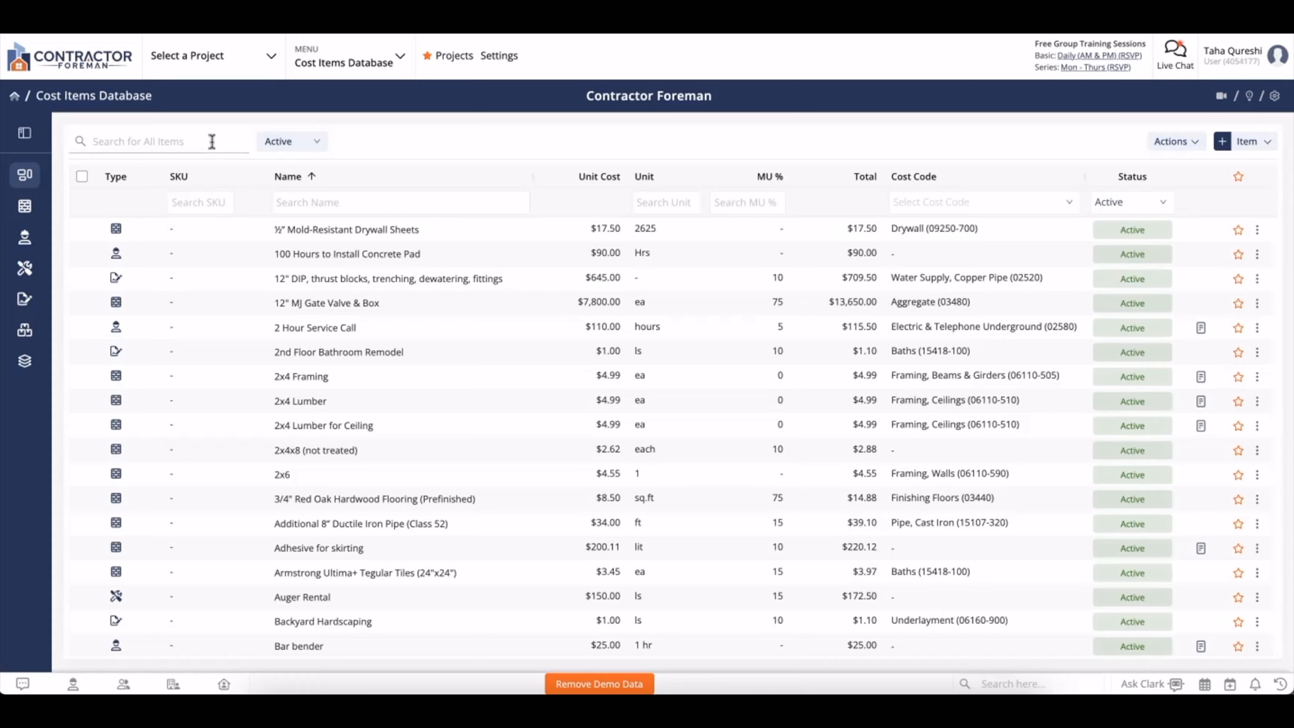
pyautogui.click(204, 201)
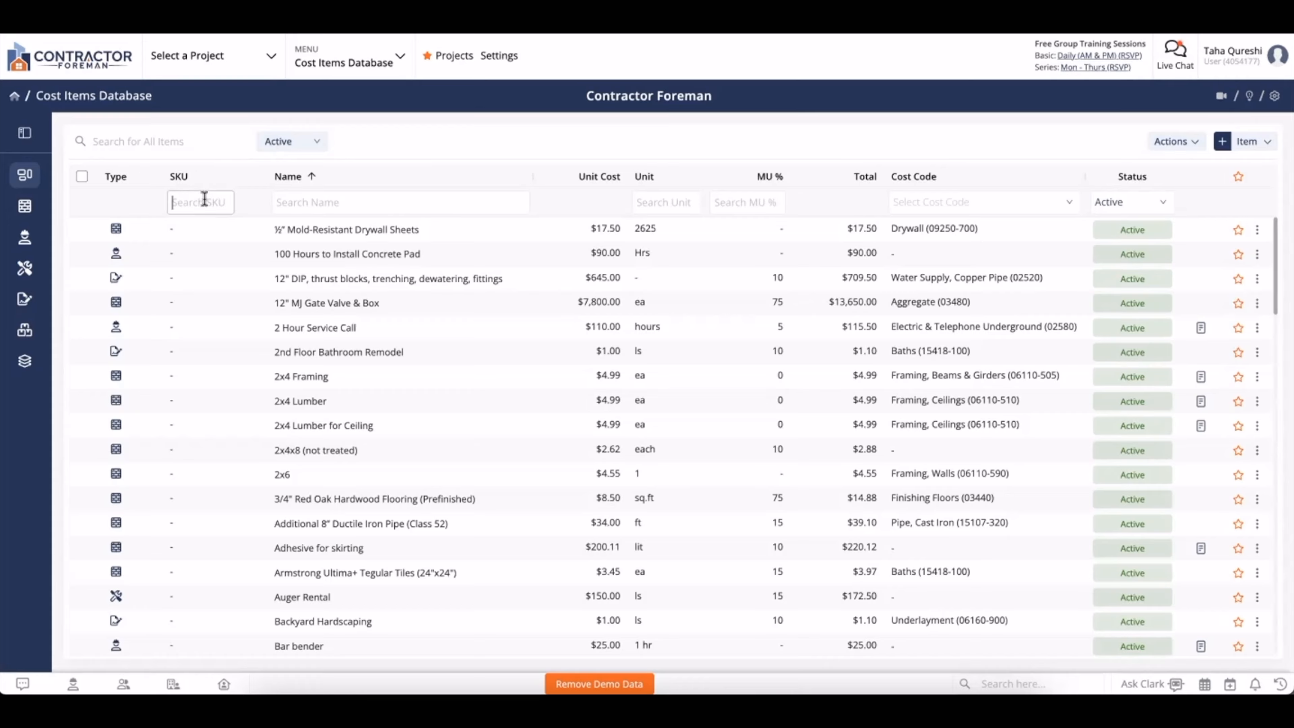
pyautogui.click(294, 201)
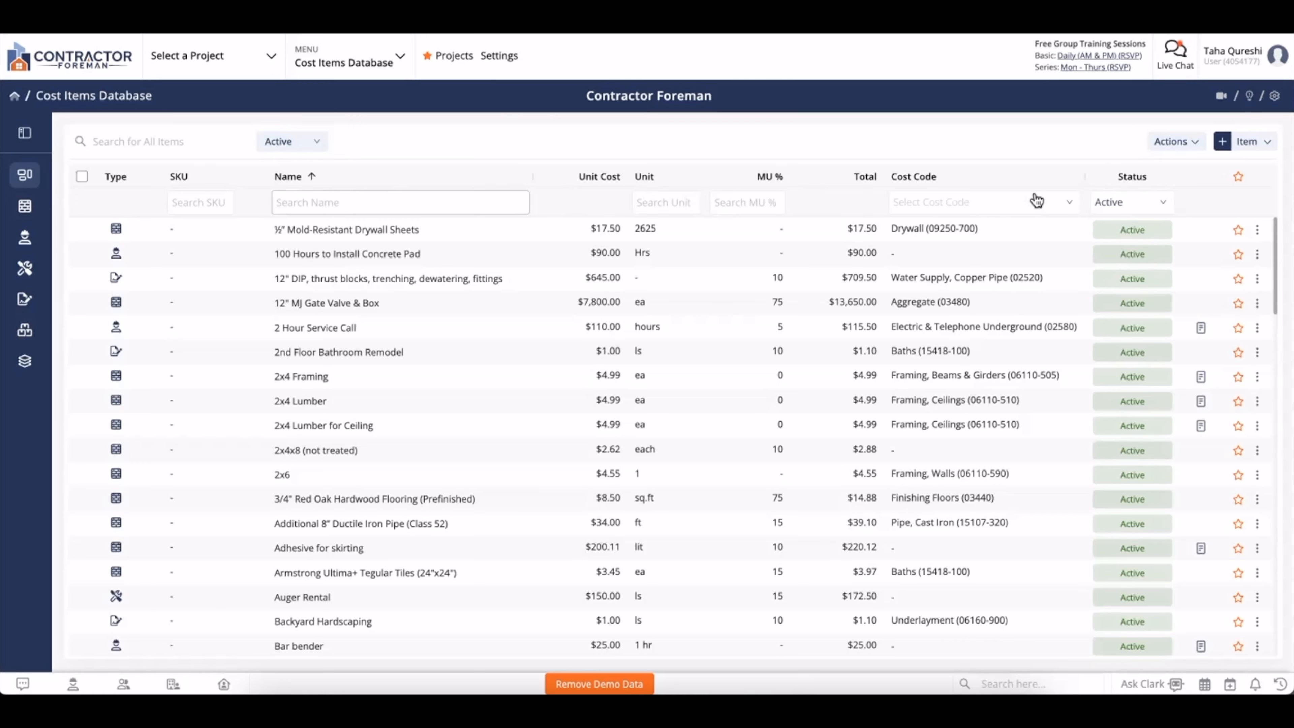
pyautogui.click(321, 146)
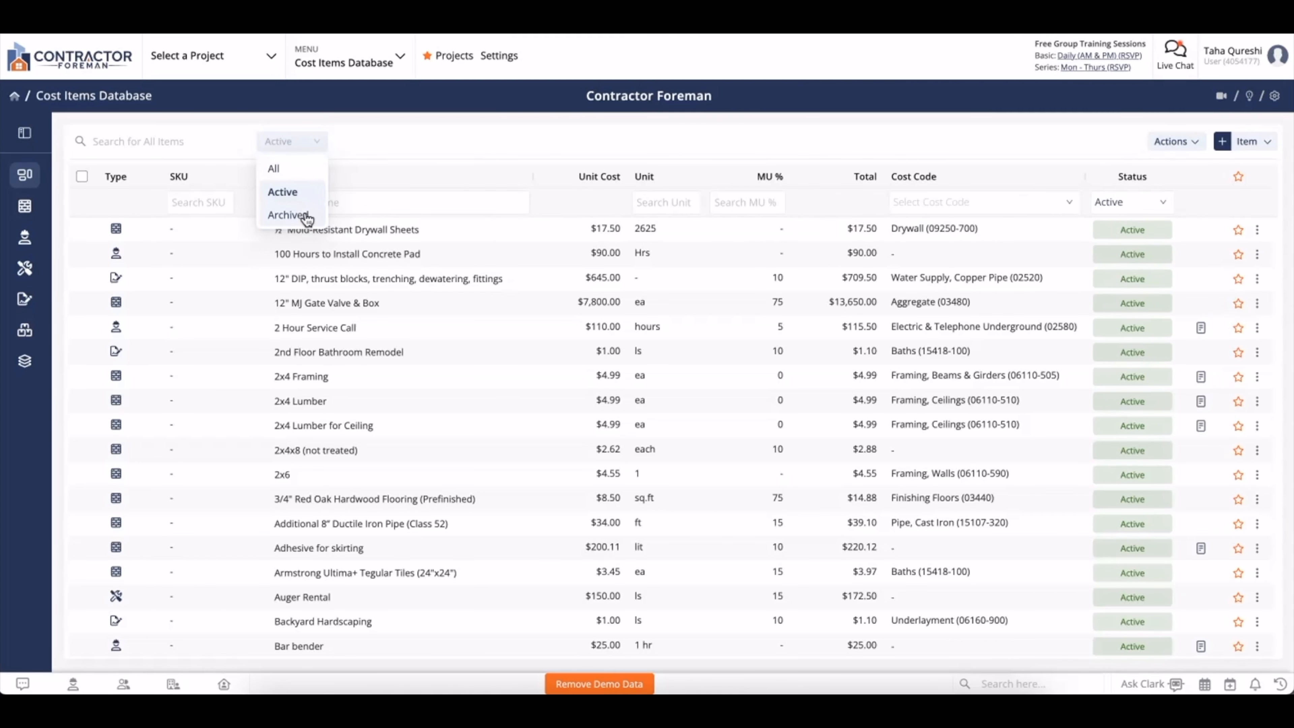
pyautogui.click(404, 136)
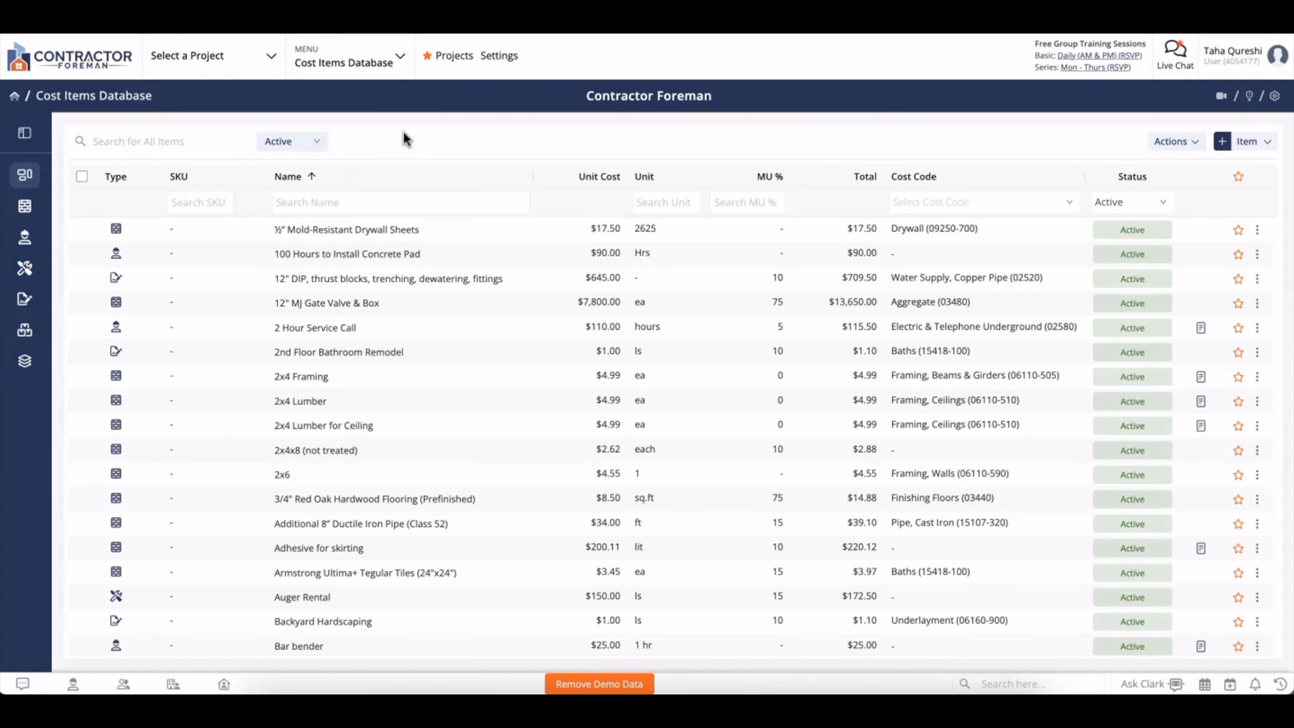
# Expand the item category sidebar, view the material and labor items, and return to all items.
pyautogui.click(25, 134)
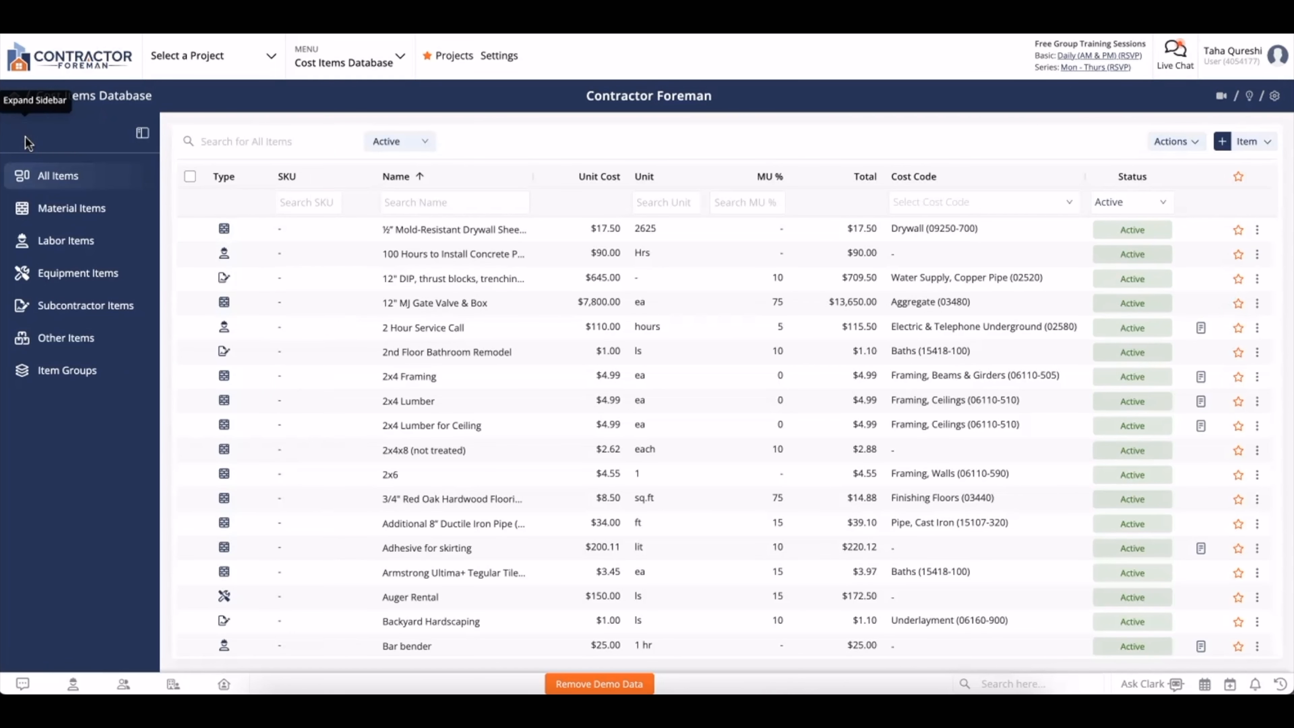
pyautogui.click(44, 210)
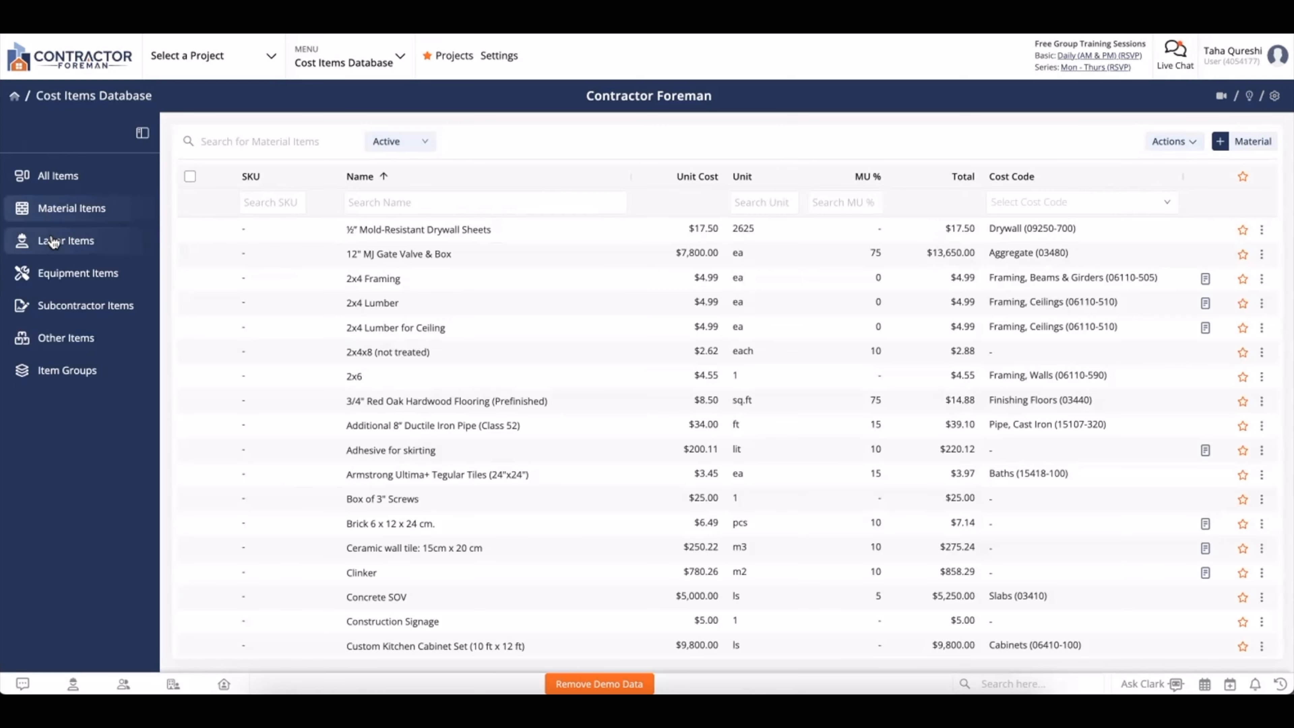
pyautogui.click(53, 239)
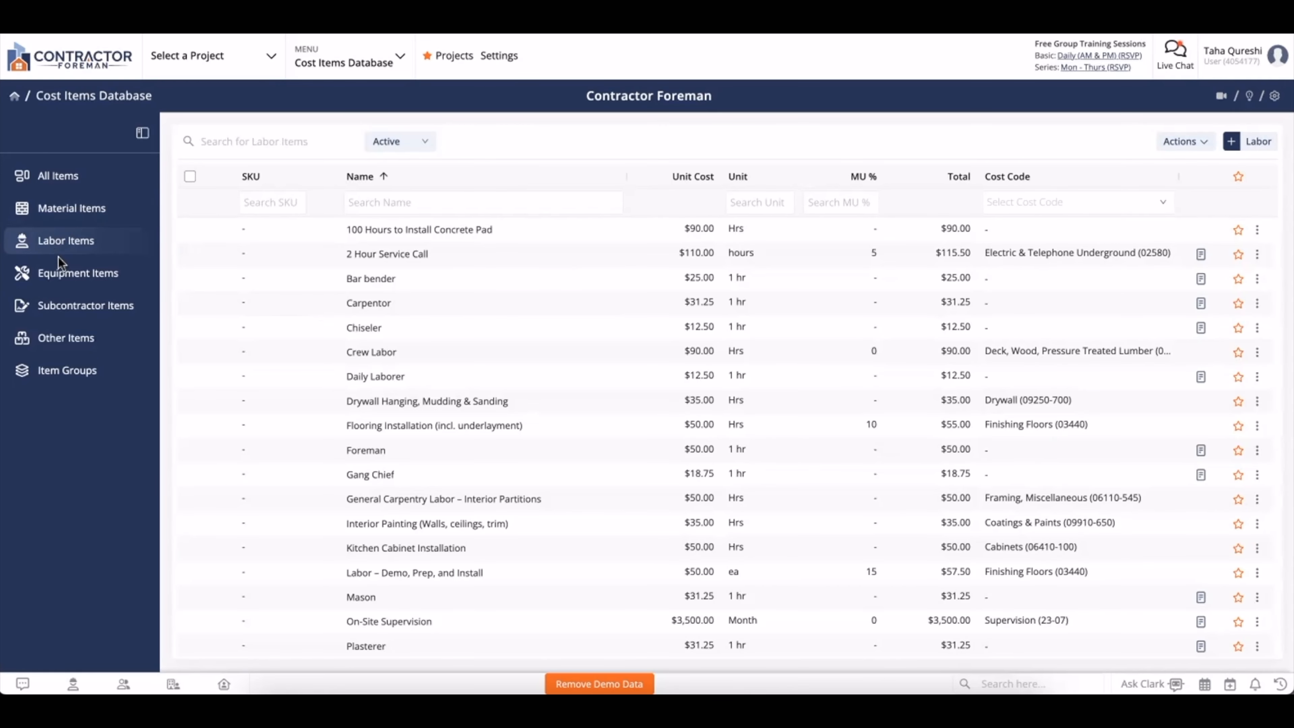
pyautogui.click(56, 175)
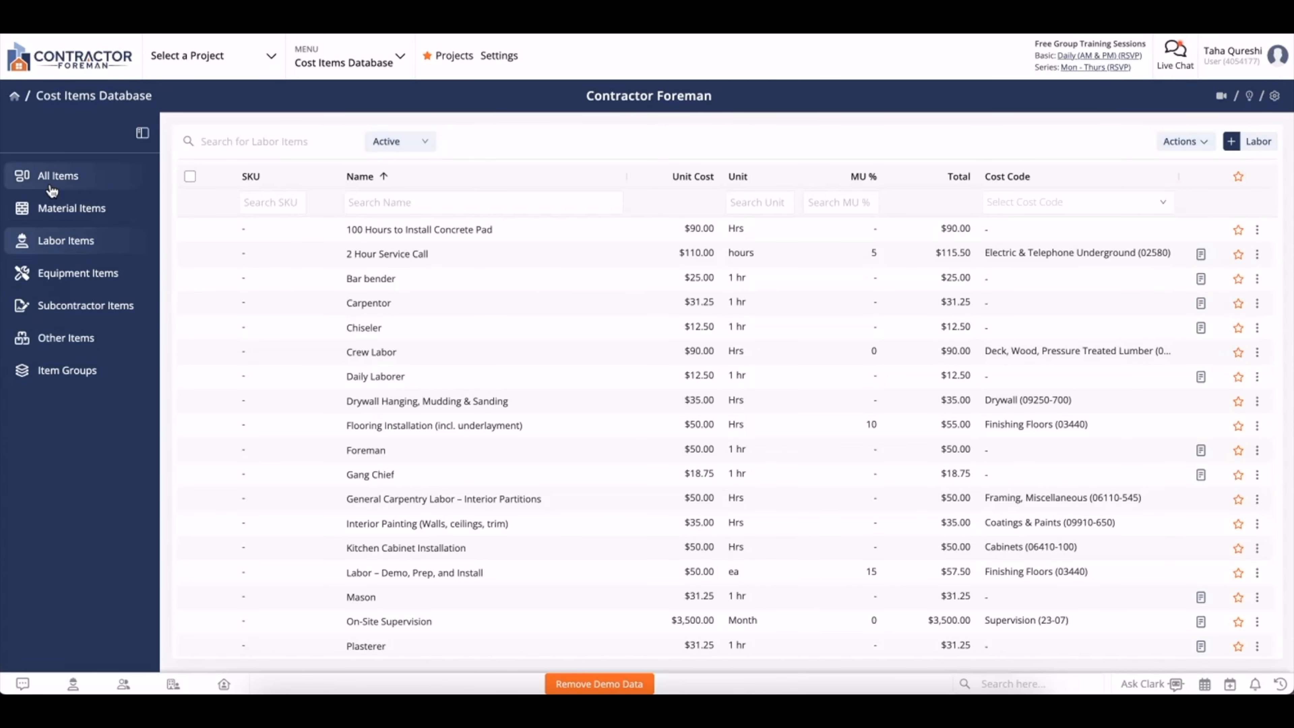
pyautogui.click(403, 176)
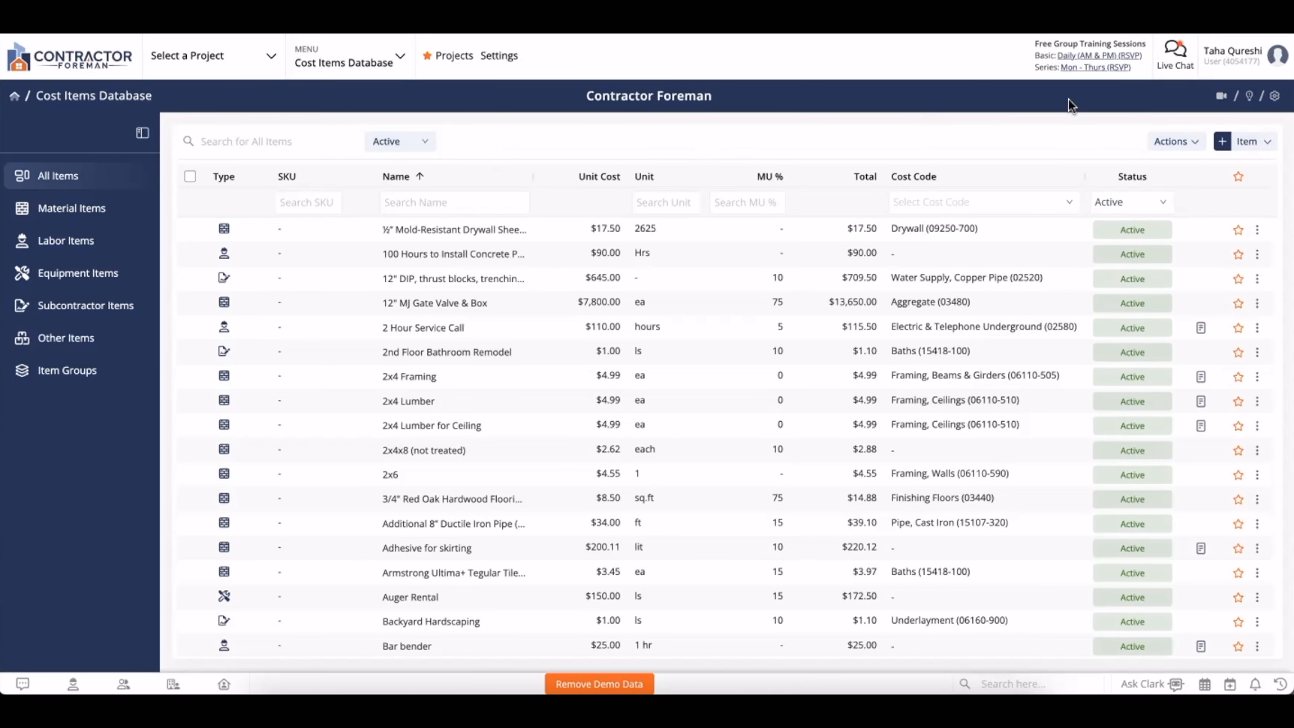
# Open the Cost Items Database how-to page and look through its help articles.
pyautogui.click(1221, 102)
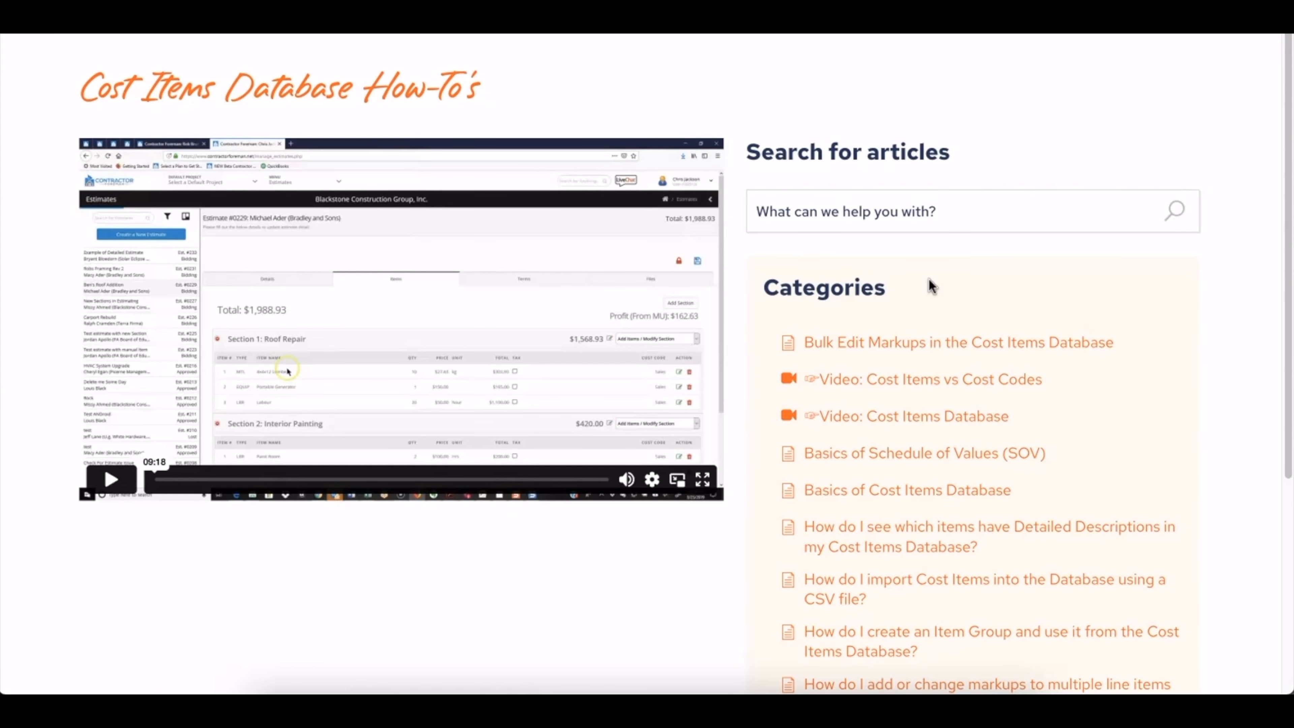
pyautogui.scroll(-1, 549, 306)
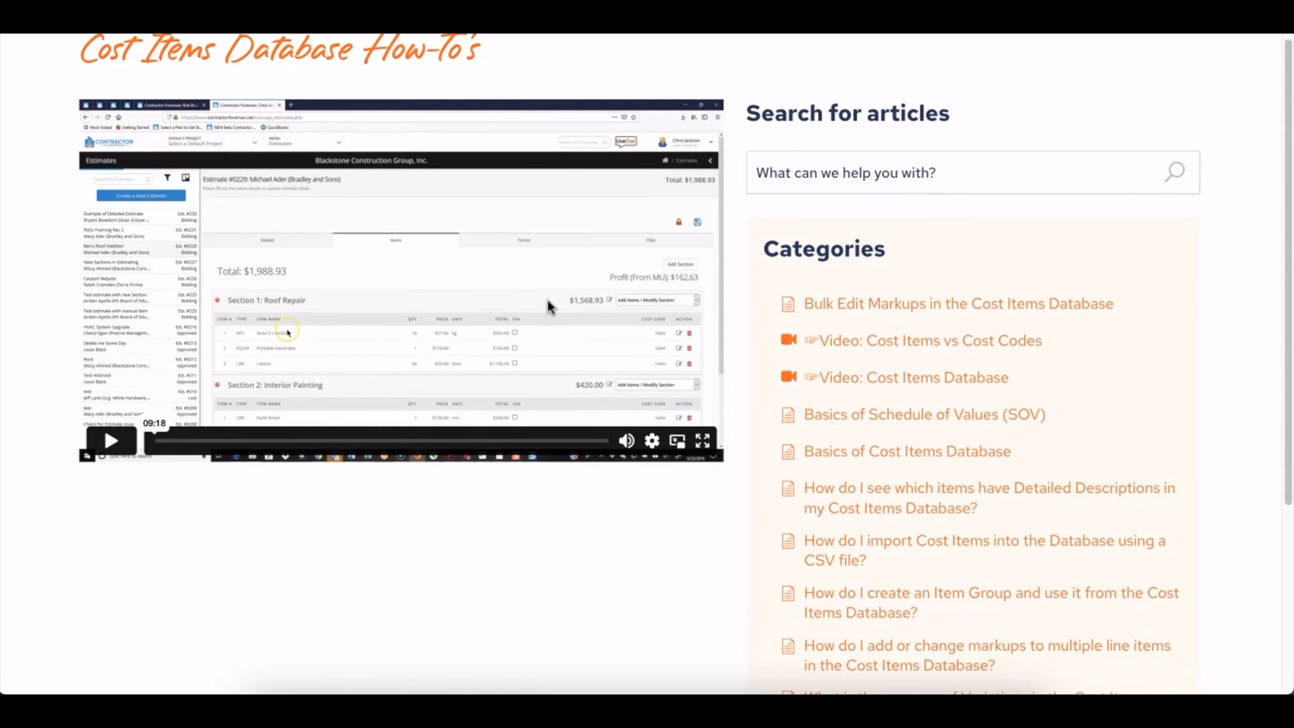
pyautogui.scroll(-3, 913, 309)
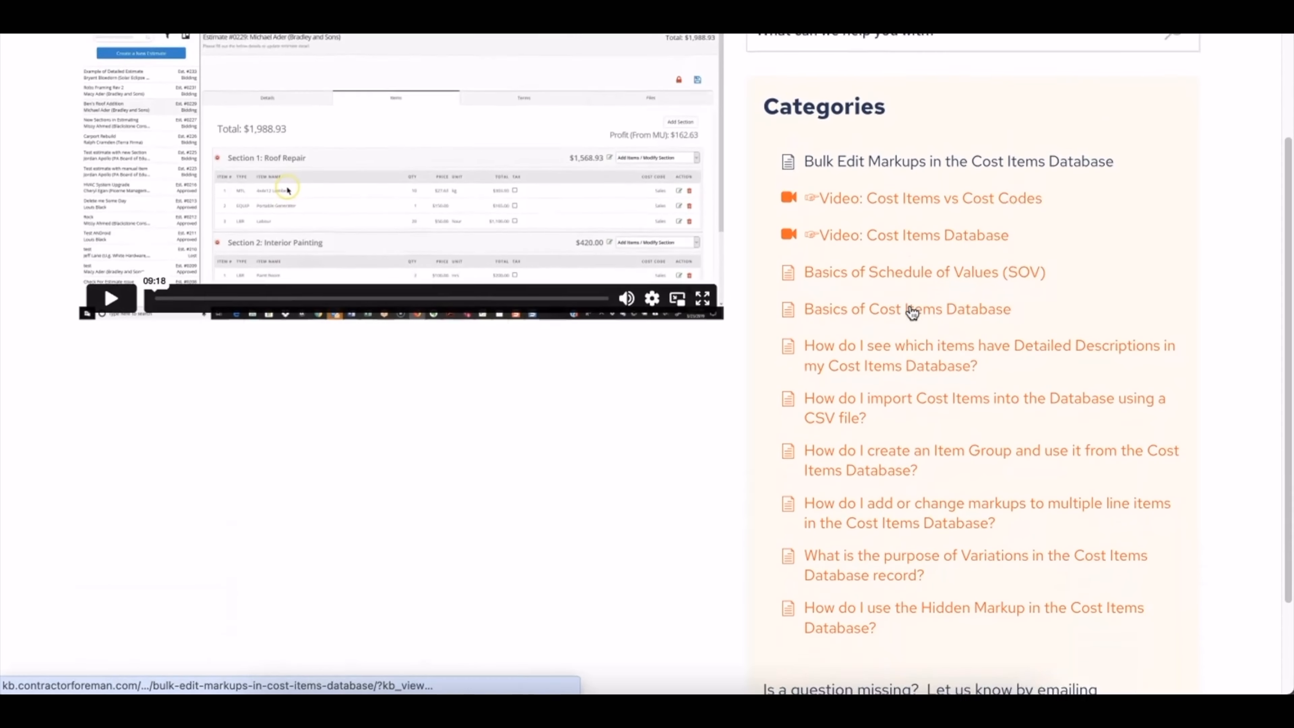
pyautogui.scroll(-1, 912, 312)
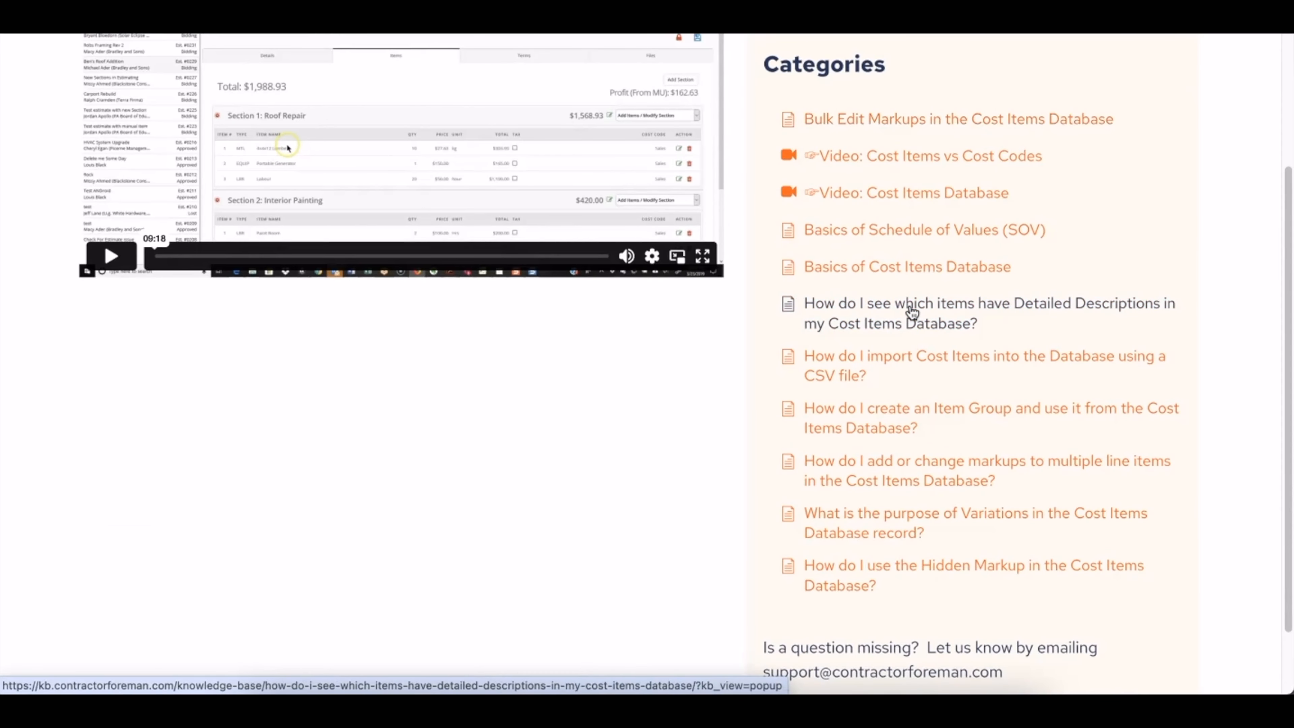
pyautogui.scroll(4, 911, 312)
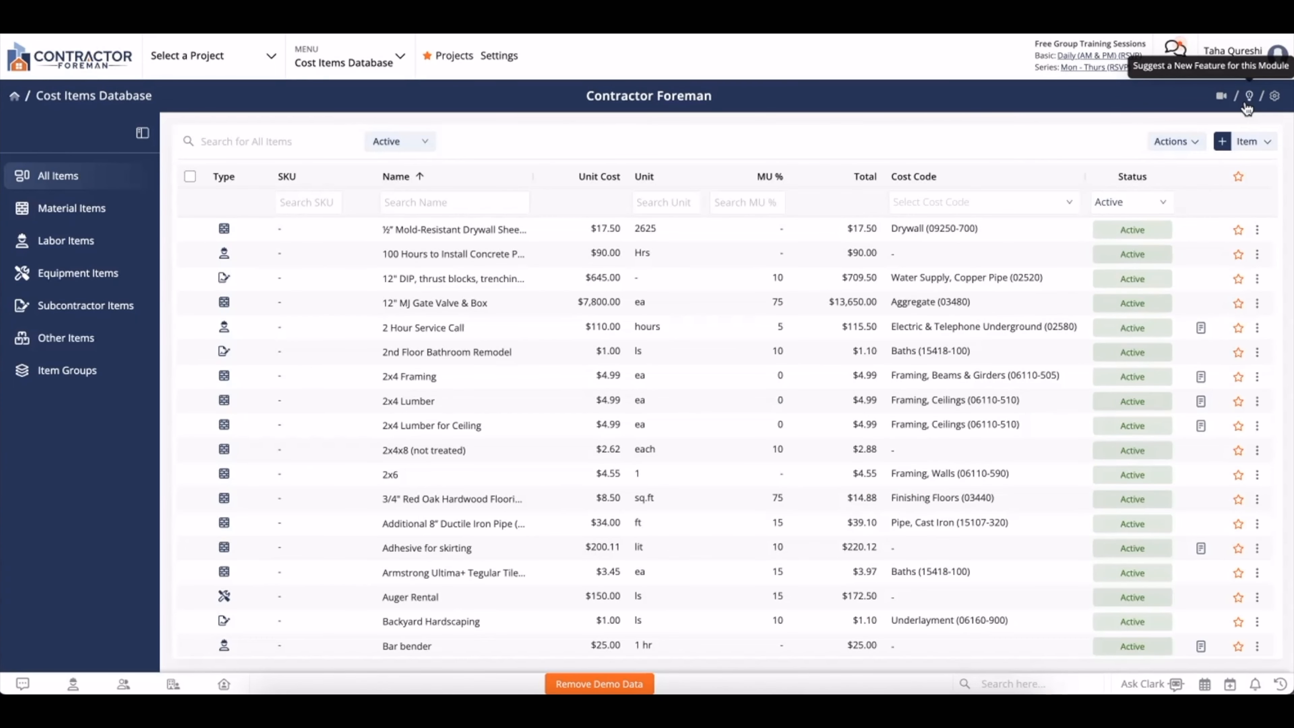
# View the feature suggestion form and the Cost Items Database general settings, closing each one.
pyautogui.click(1248, 97)
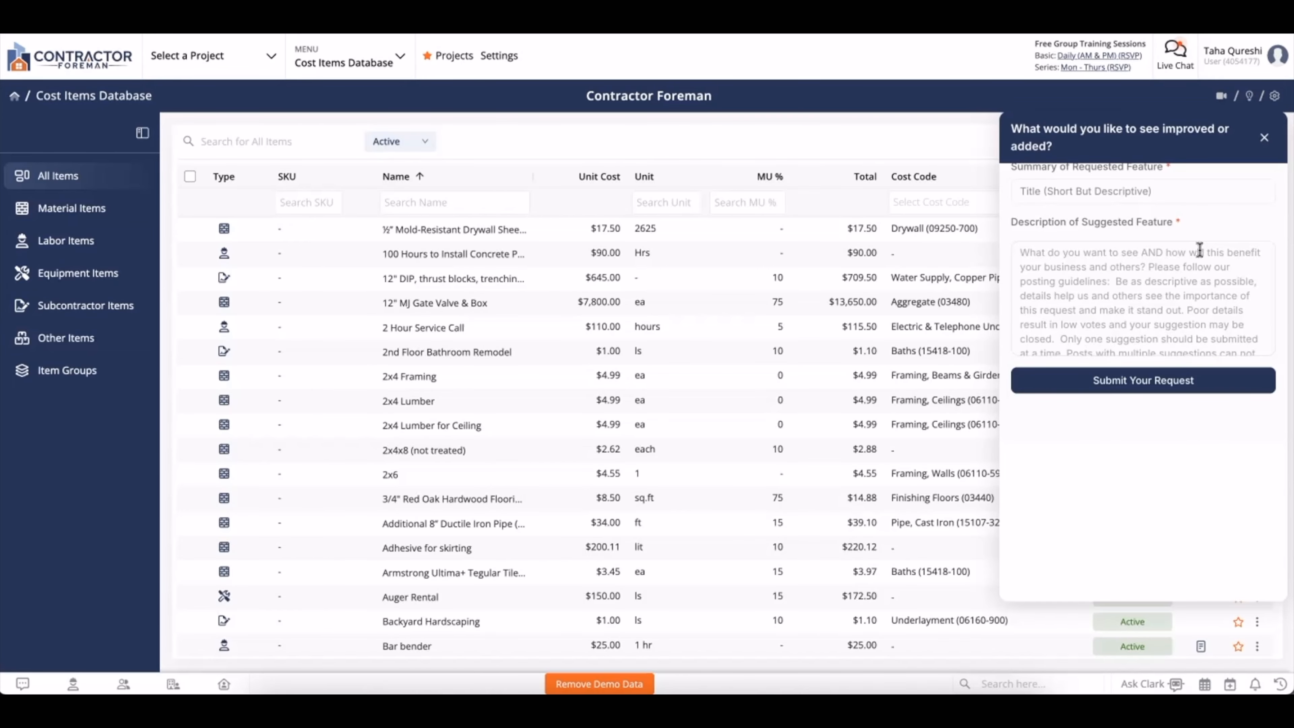
pyautogui.click(1120, 104)
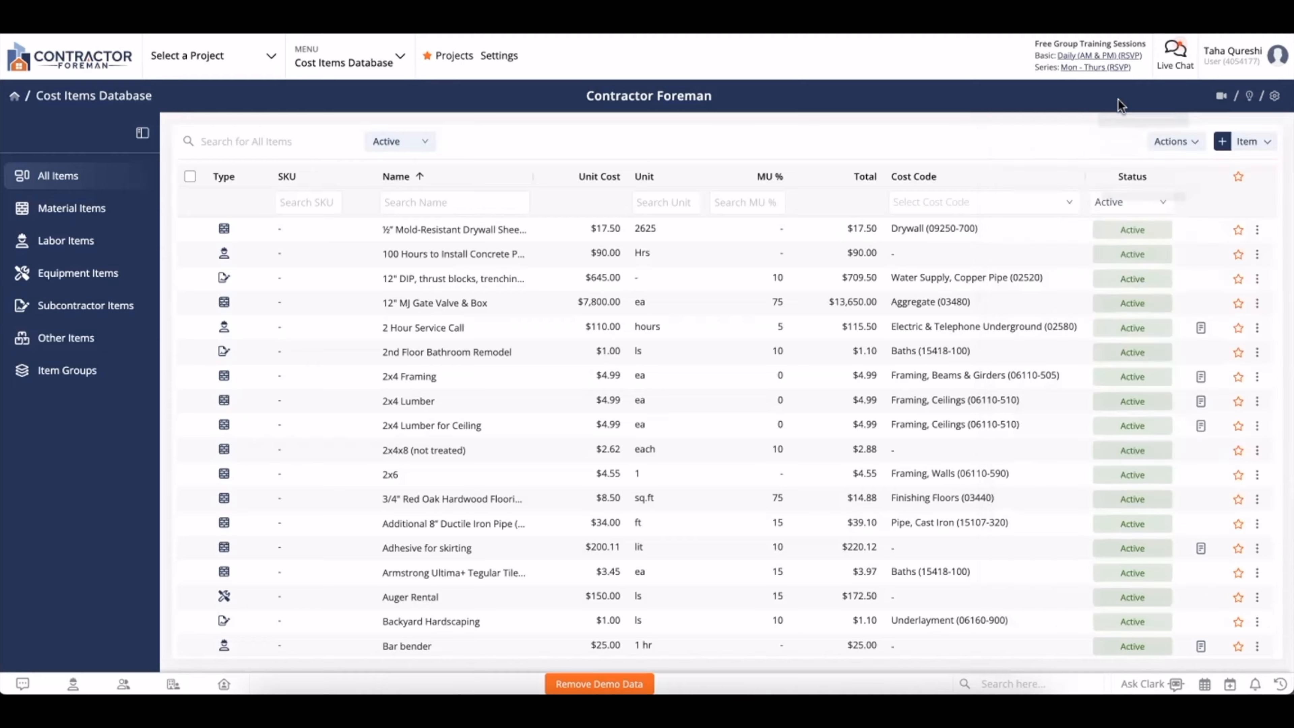
pyautogui.click(1275, 96)
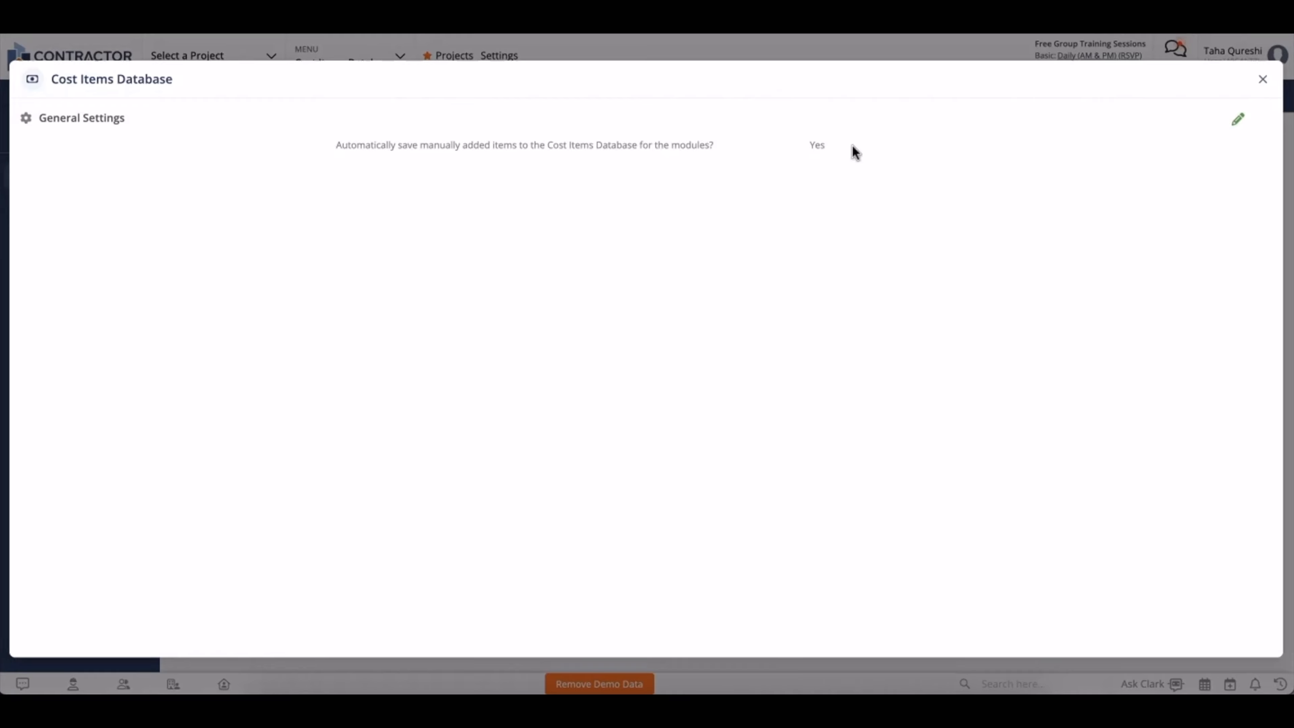
pyautogui.click(1263, 80)
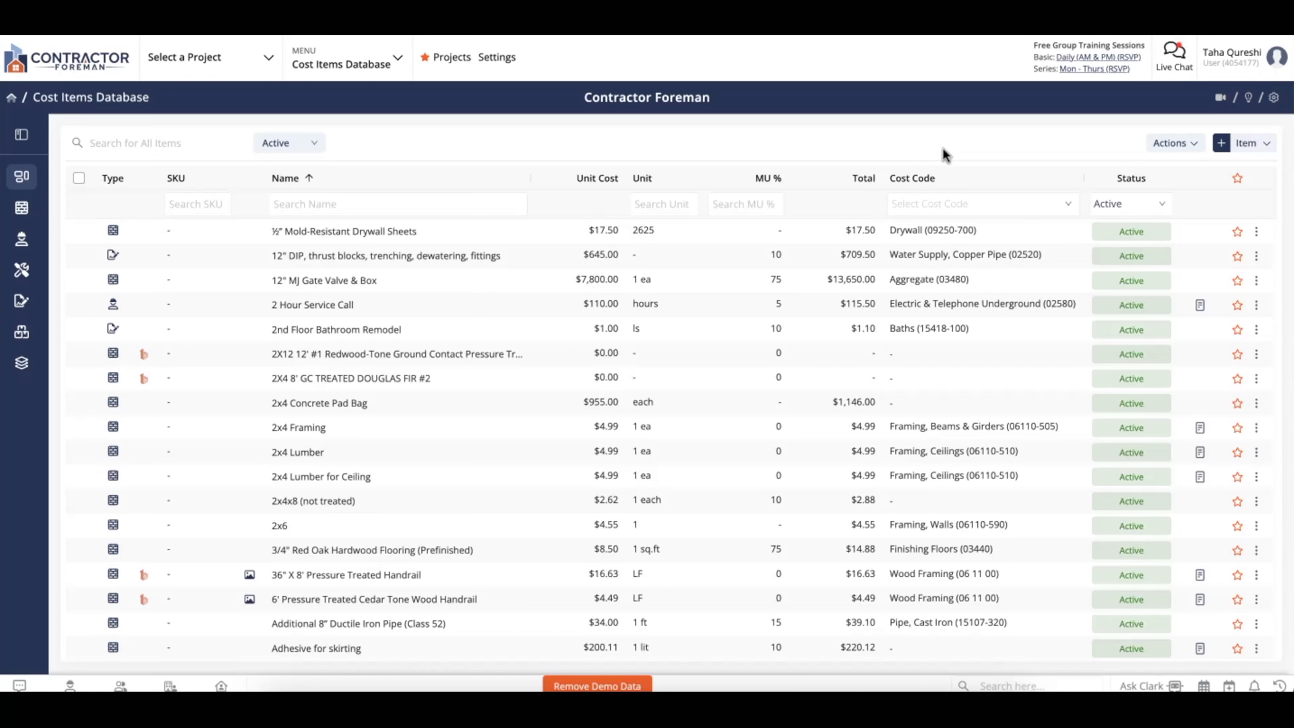
# Start a new material item named "One Gallon Bucket of Paint" with the cost code Painting (09910-200).
pyautogui.click(1247, 146)
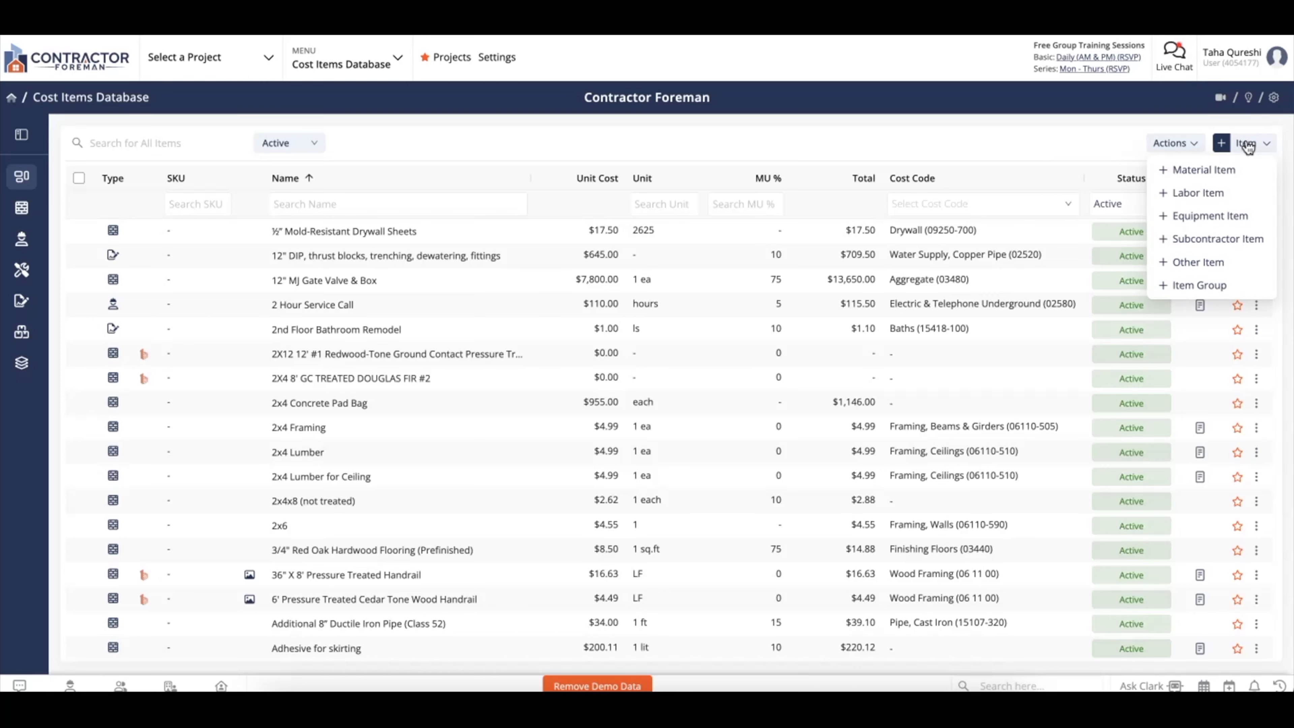
pyautogui.click(1188, 181)
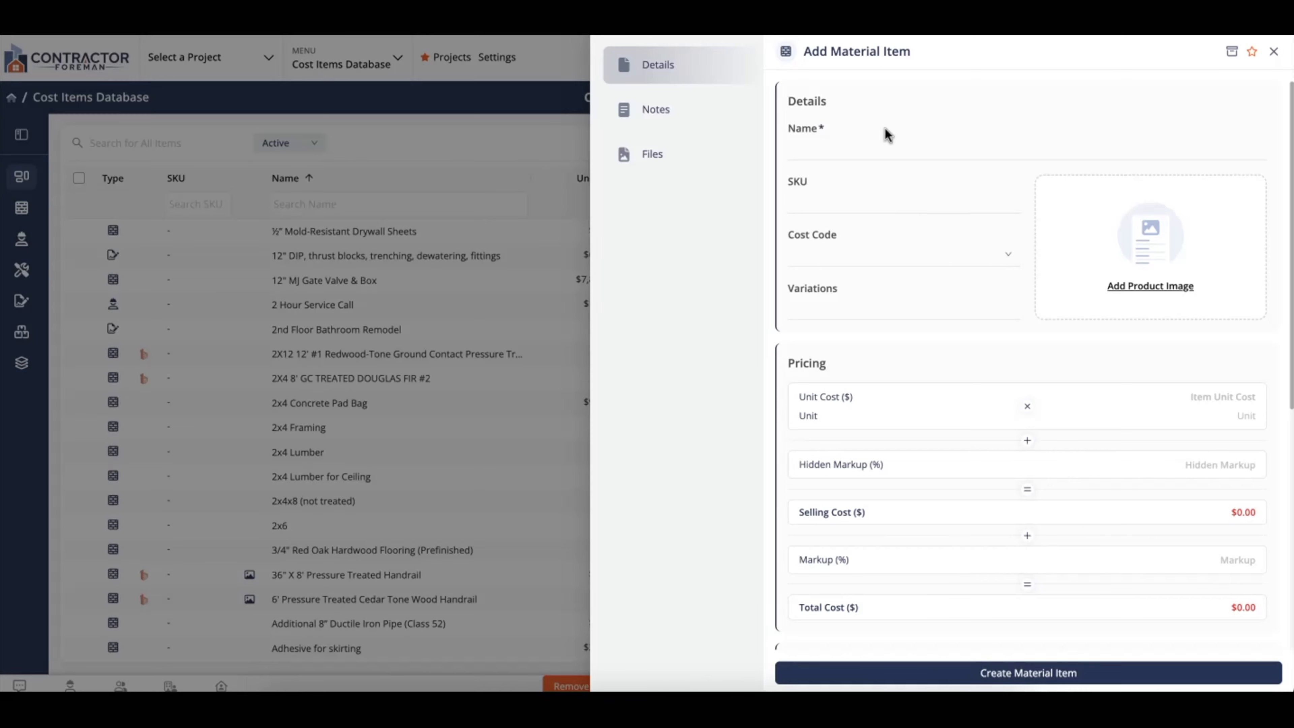
pyautogui.click(859, 155)
pyautogui.write('One Gallon')
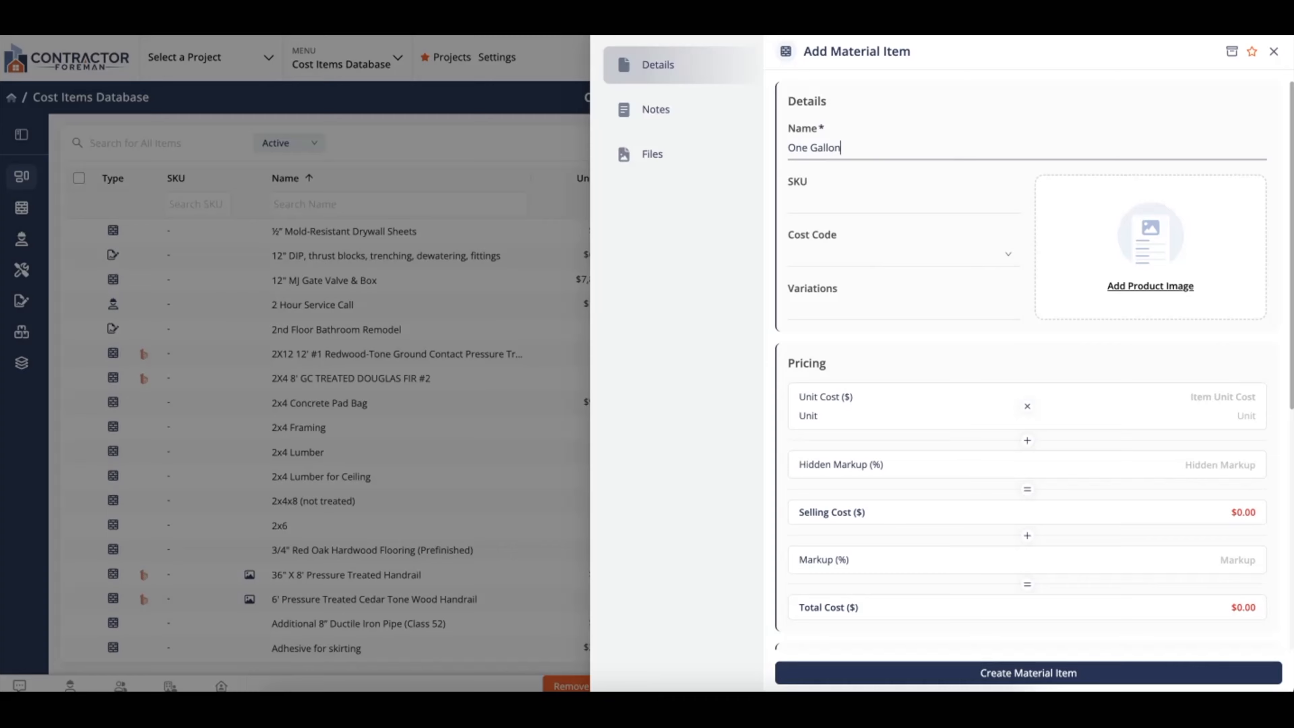
pyautogui.write(' Bucket of Paint')
pyautogui.click(848, 257)
pyautogui.write('paint')
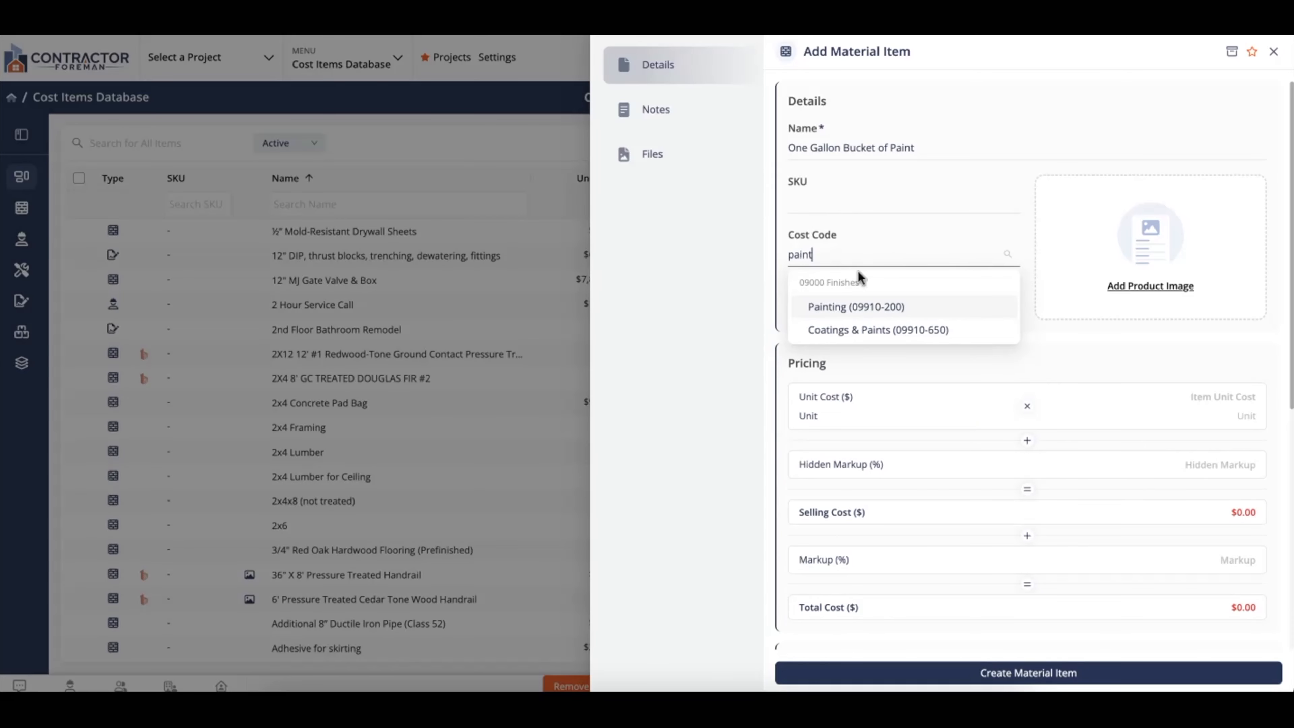
pyautogui.click(869, 312)
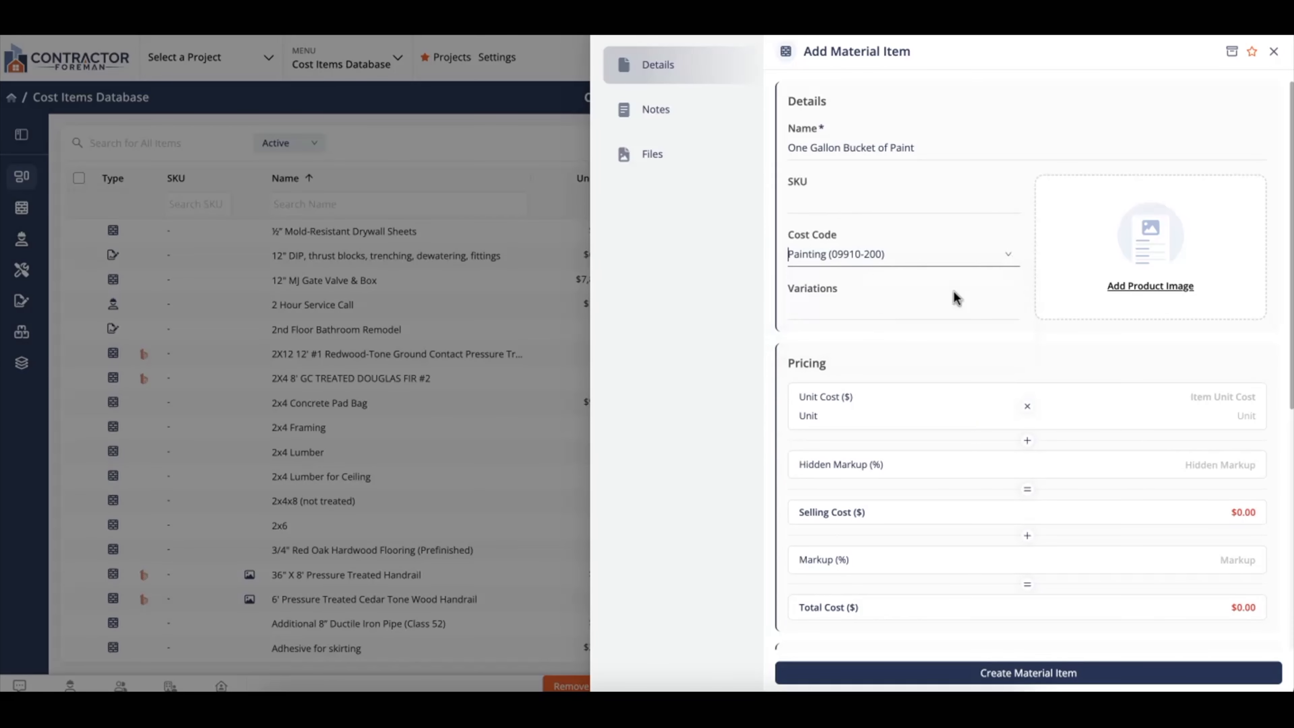
# Add the paint bucket picture as the material item's product image.
pyautogui.click(1112, 280)
pyautogui.click(533, 244)
pyautogui.press('Return')
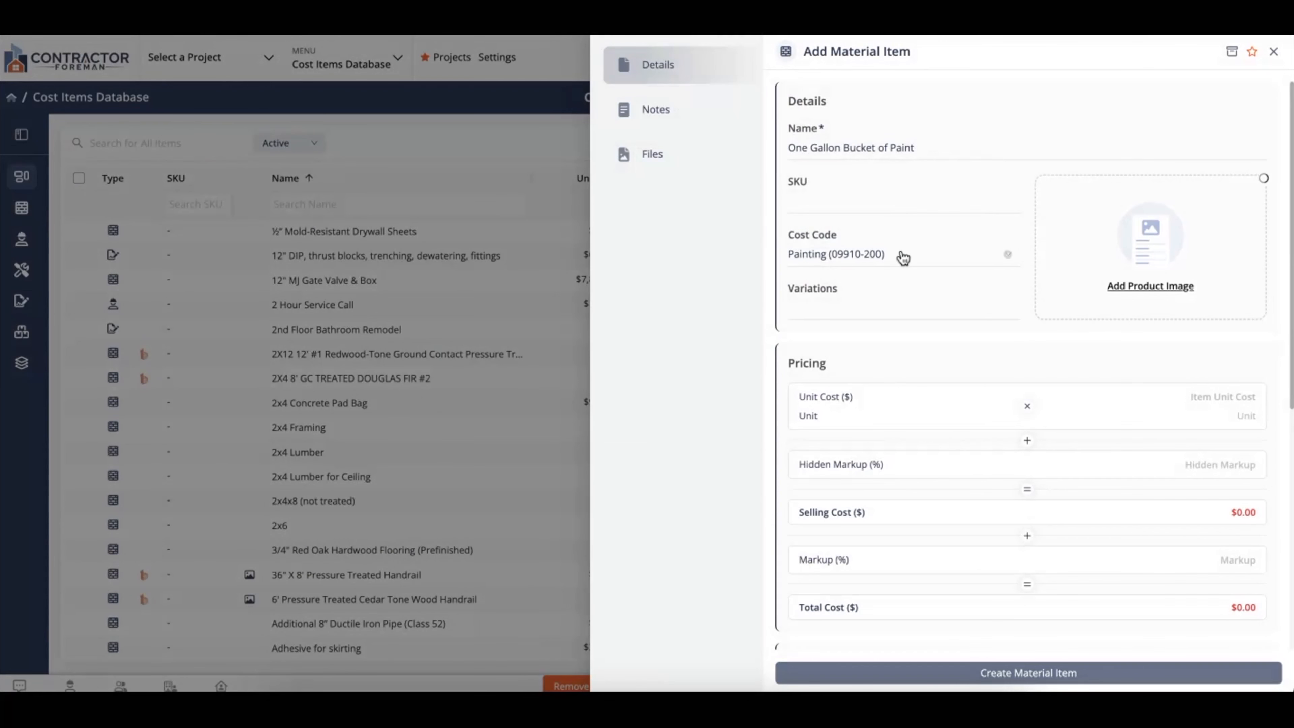
# Add the variations Green, Blue, Black and Orange to the paint bucket item.
pyautogui.click(885, 313)
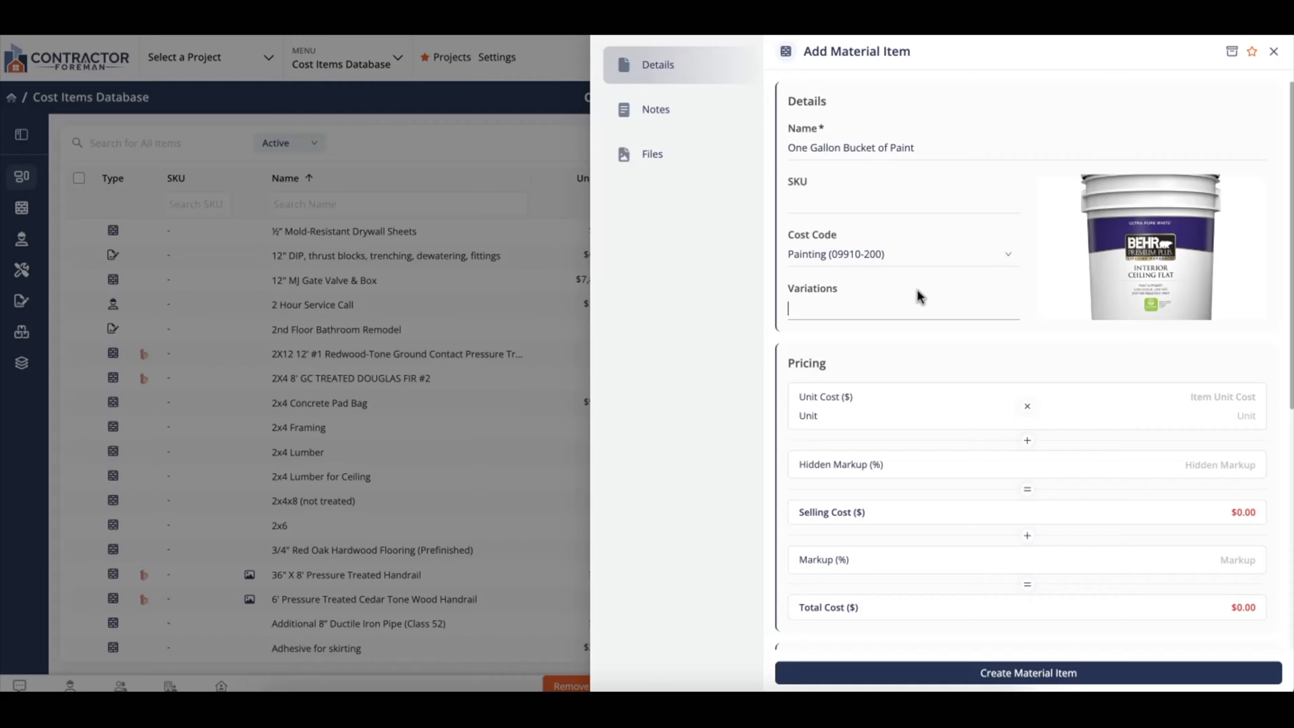
pyautogui.write('Greem')
pyautogui.press('BackSpace')
pyautogui.write('n')
pyautogui.press('Return')
pyautogui.write('Blue')
pyautogui.press('Return')
pyautogui.write('Black')
pyautogui.press('Return')
pyautogui.write('Orange')
pyautogui.press('Return')
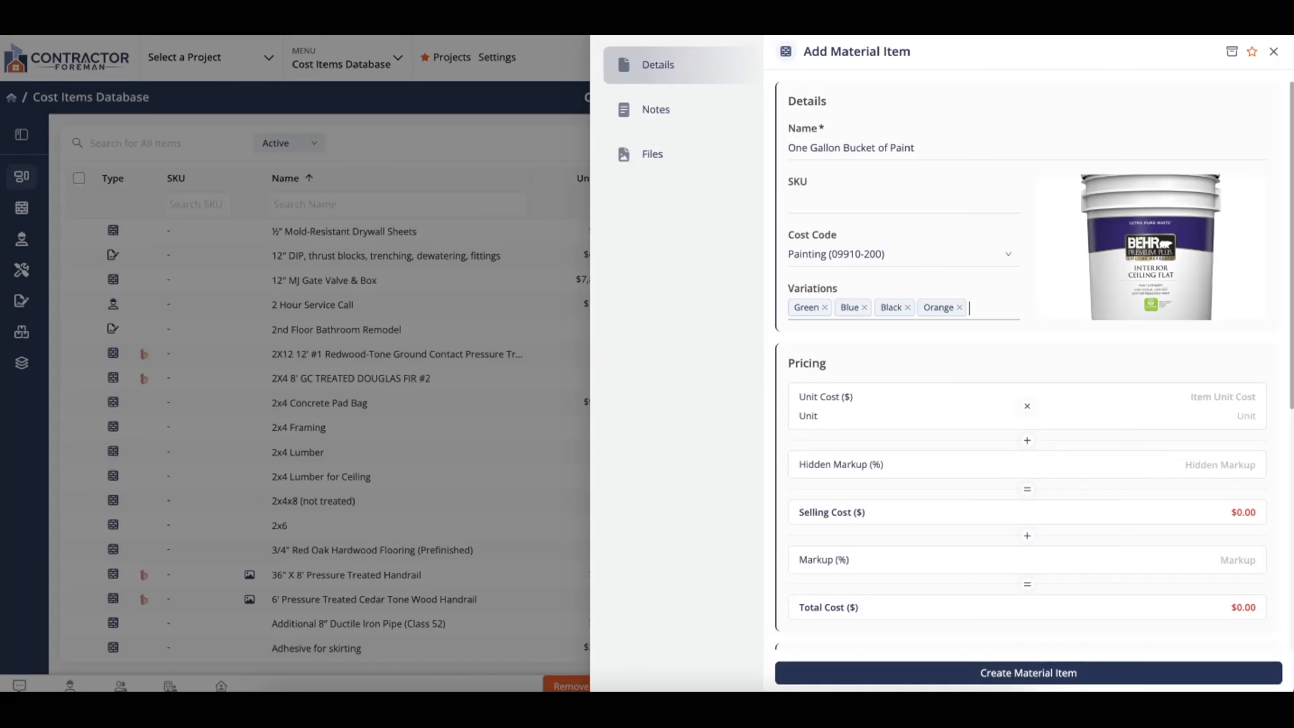
# Set the paint item's unit cost to $5.00, its unit to bucket and its hidden markup to 20%.
pyautogui.scroll(-1, 943, 334)
pyautogui.click(1181, 380)
pyautogui.write('5')
pyautogui.click(1230, 394)
pyautogui.write('bucket')
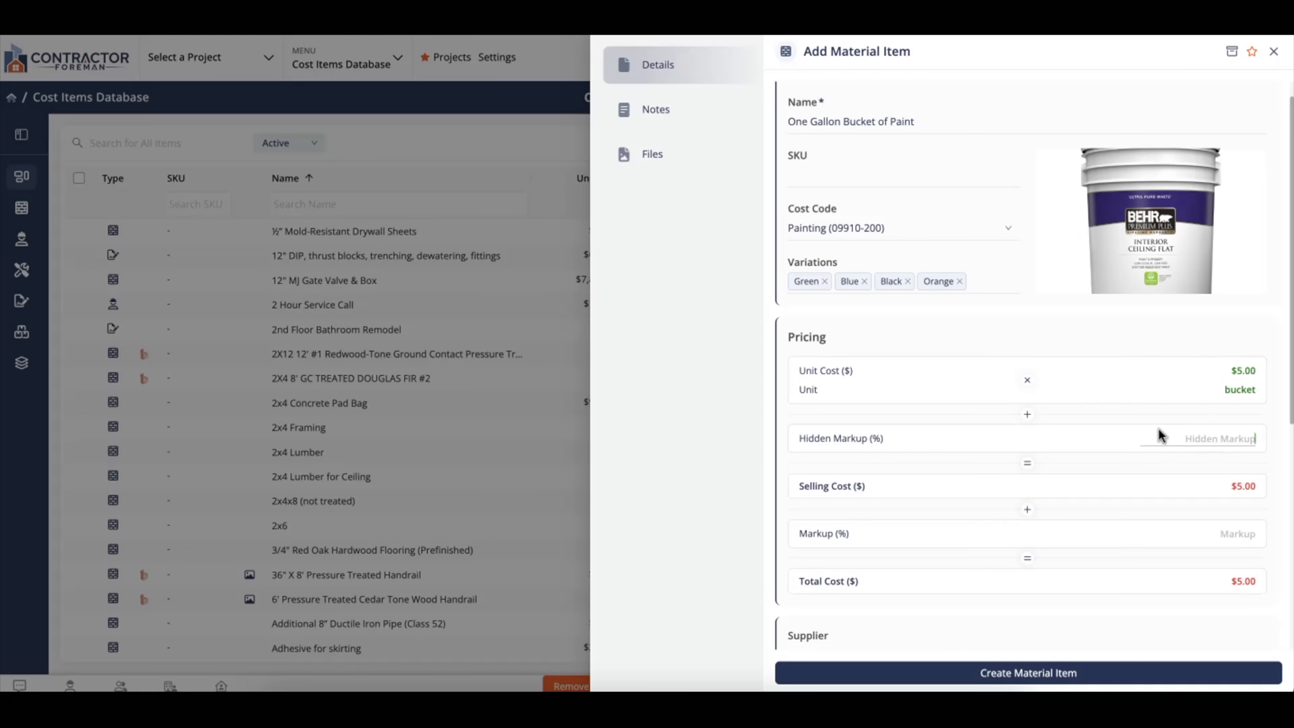
pyautogui.click(1128, 417)
pyautogui.click(1185, 441)
pyautogui.write('20')
pyautogui.click(1137, 424)
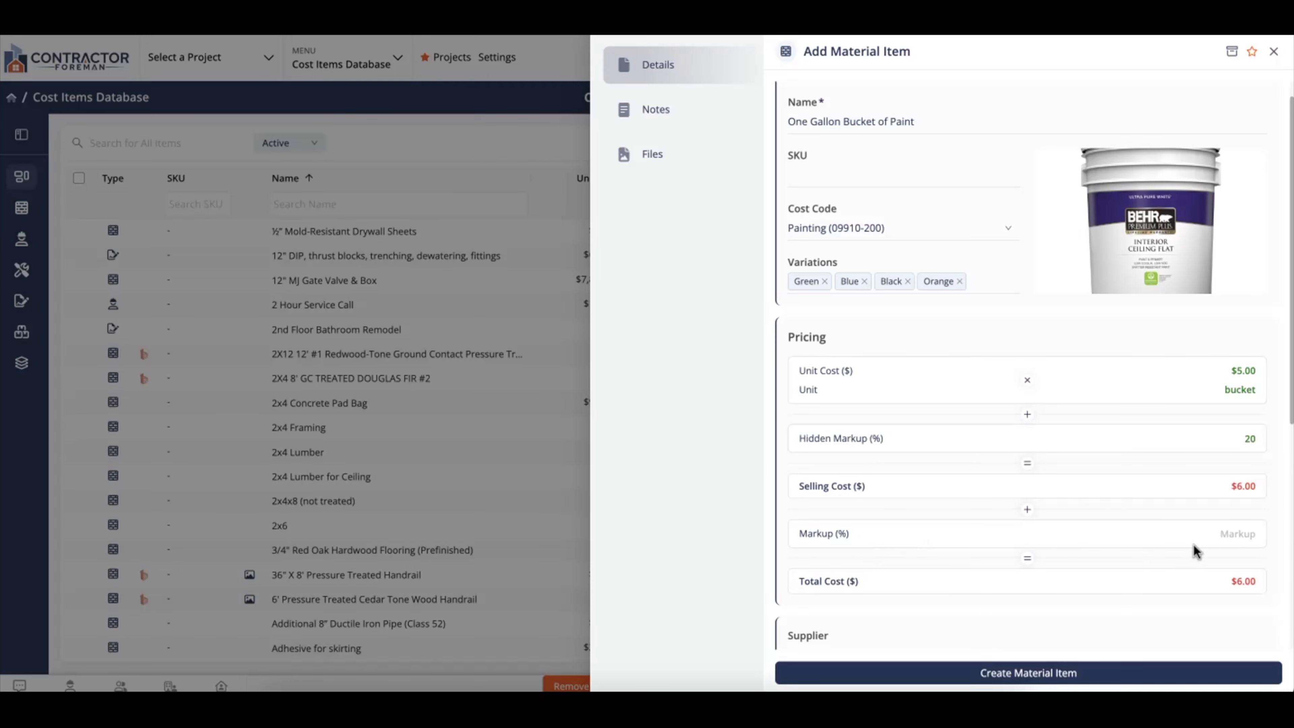
# Choose the vendor BuildMart Pro Supply as the paint item's supplier.
pyautogui.scroll(-4, 1195, 550)
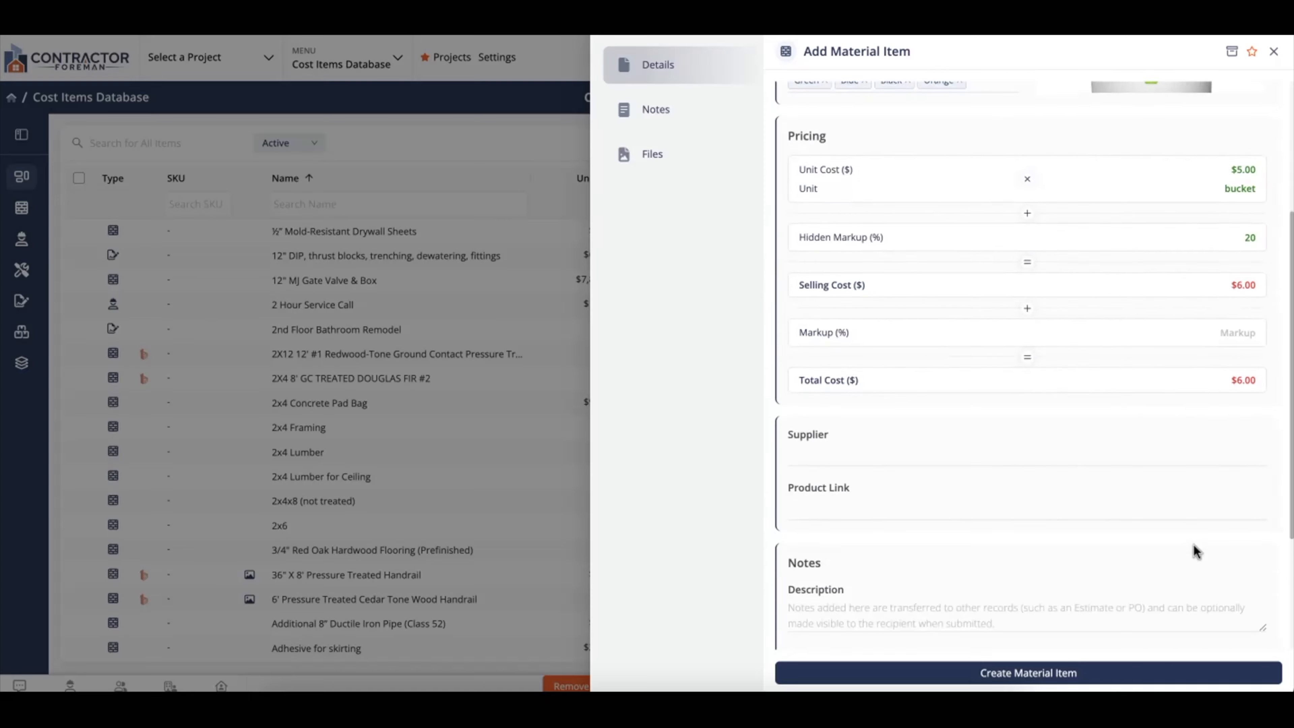
pyautogui.click(1018, 459)
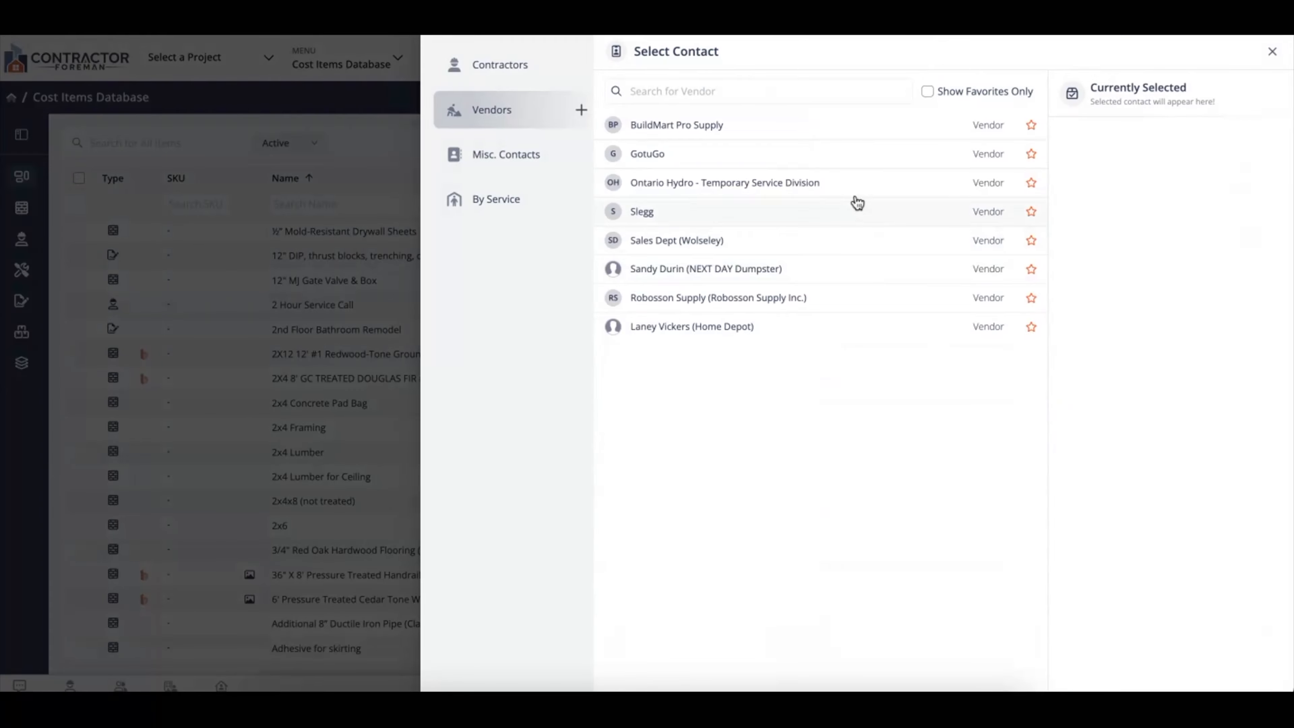
pyautogui.click(848, 137)
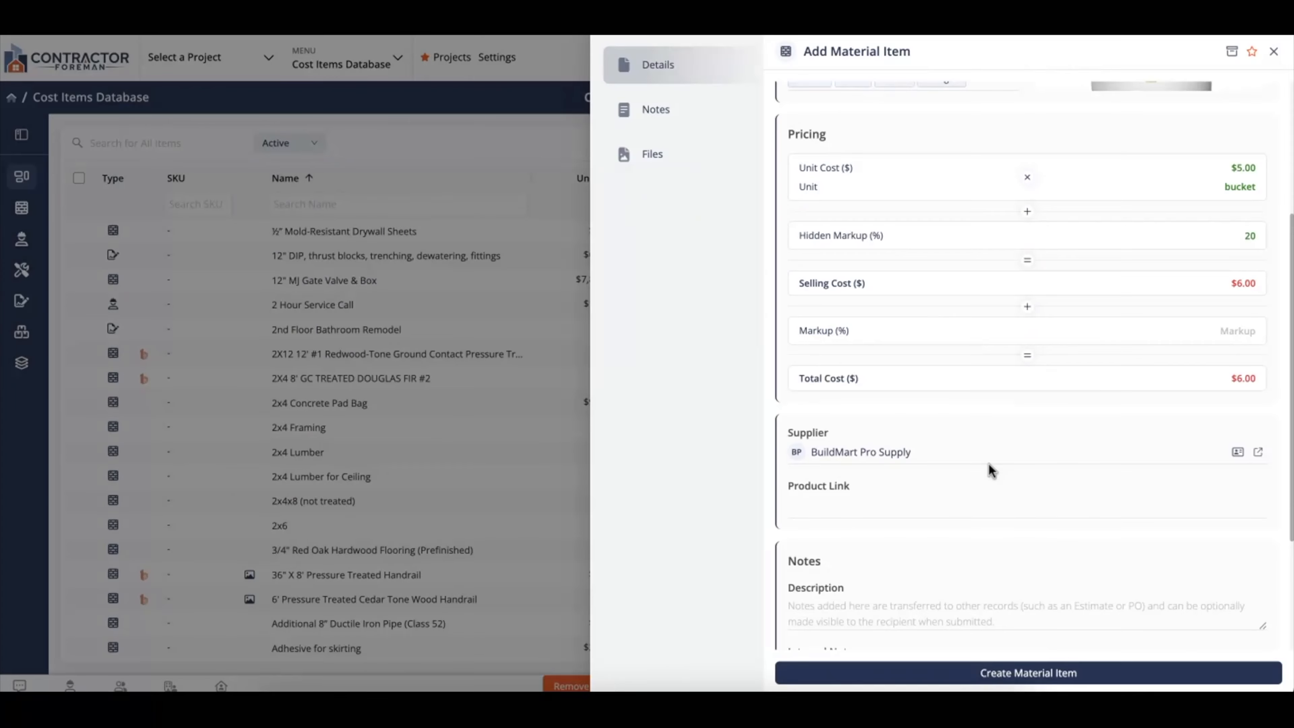
pyautogui.scroll(-1, 988, 468)
pyautogui.scroll(-2, 935, 471)
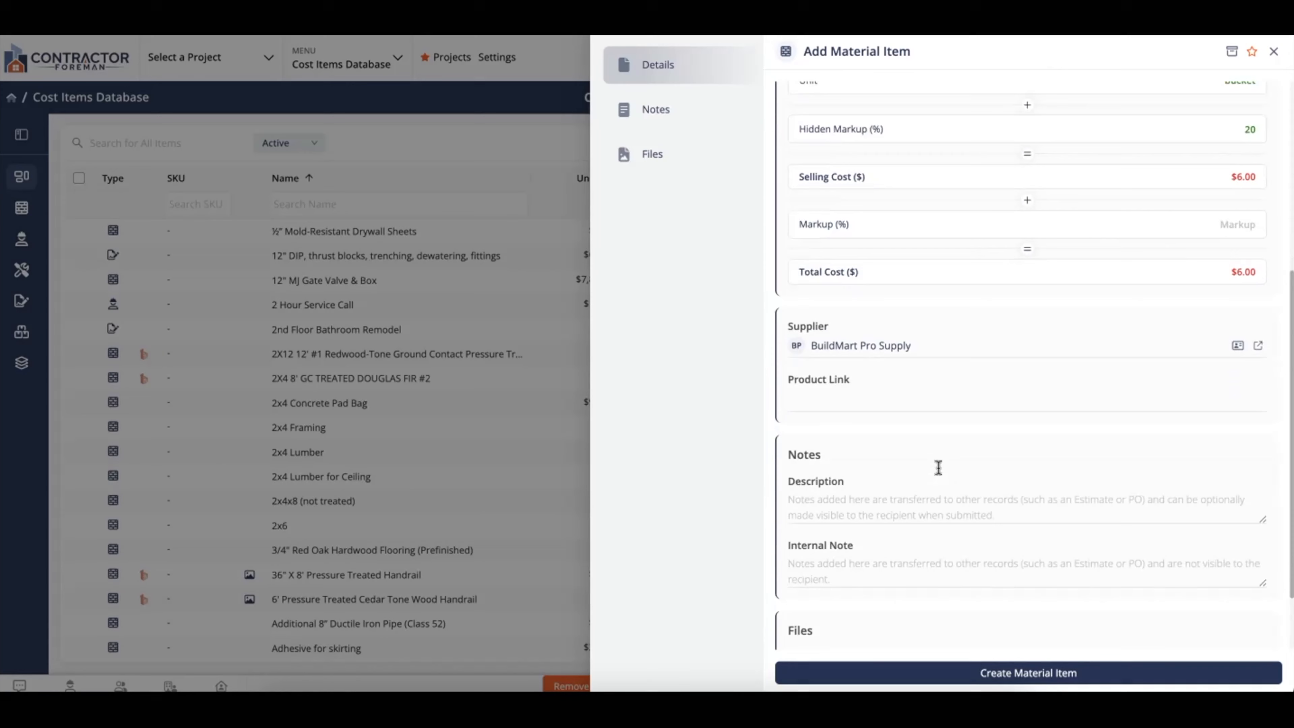
# Enter "One Gallon of Paint" as the item's description and create the material item.
pyautogui.click(941, 499)
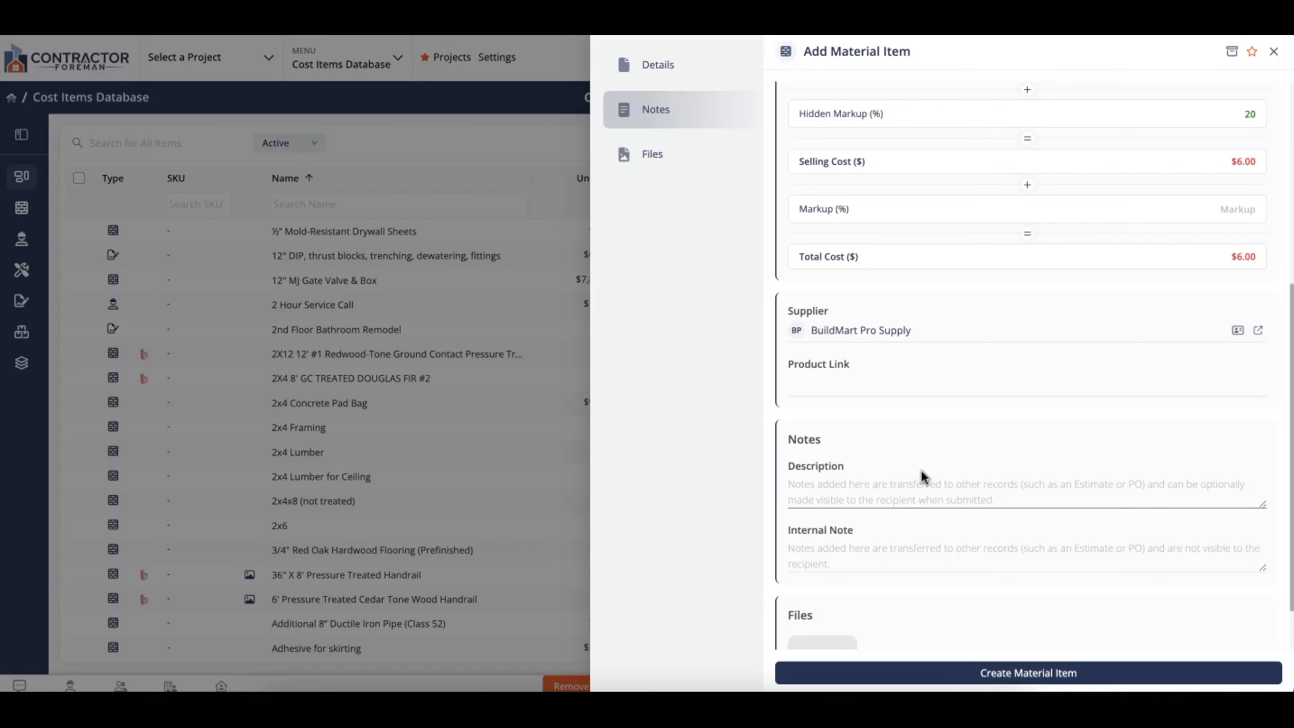
pyautogui.click(875, 545)
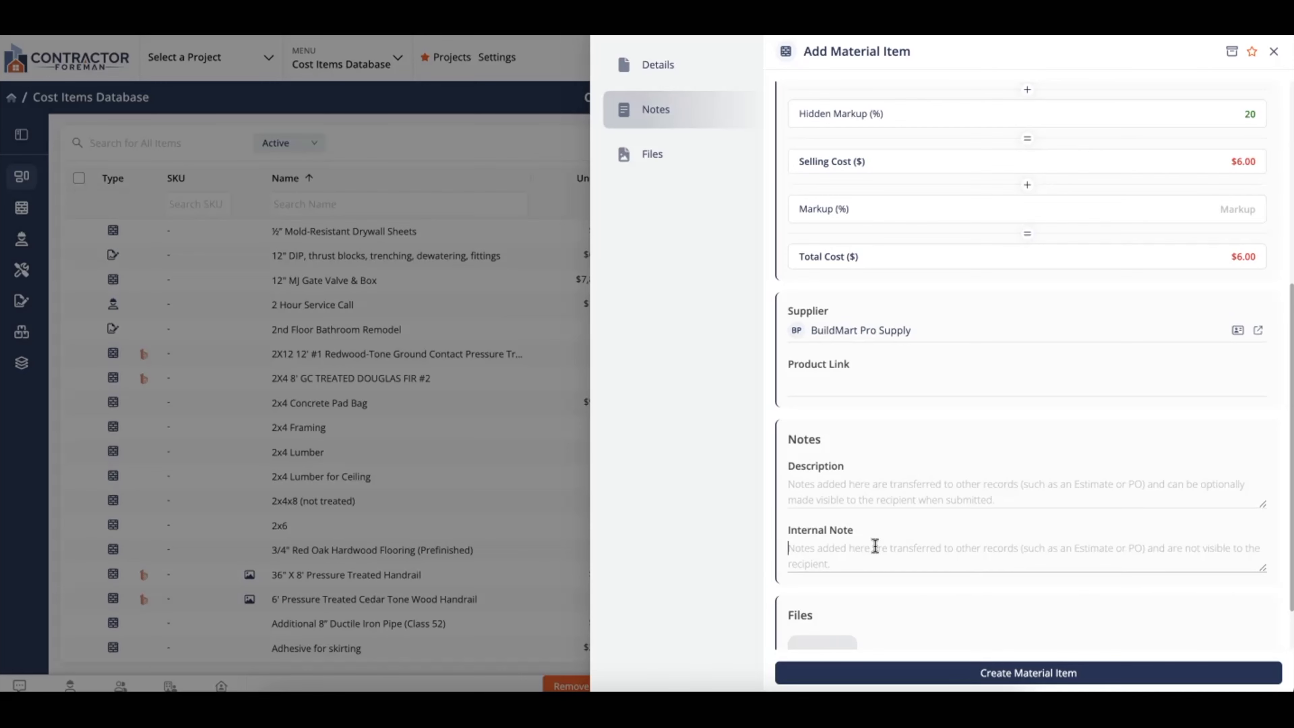
pyautogui.click(870, 499)
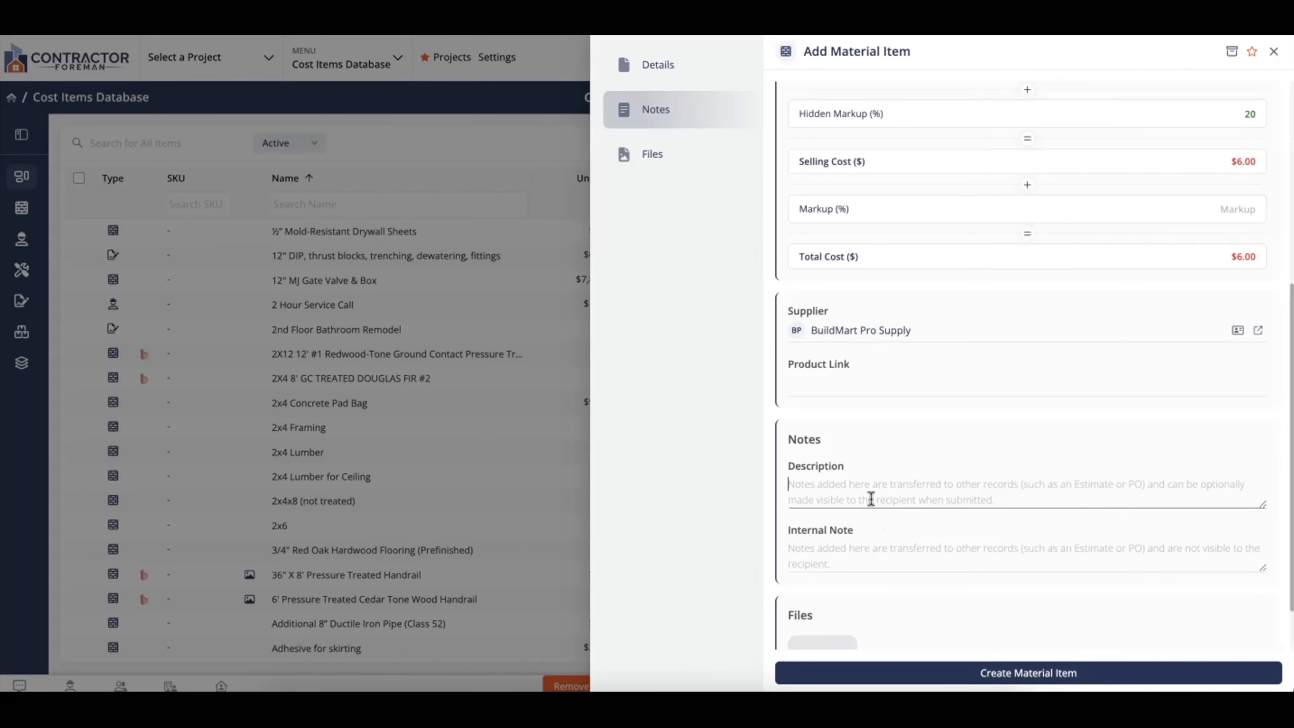
pyautogui.write('One Gal')
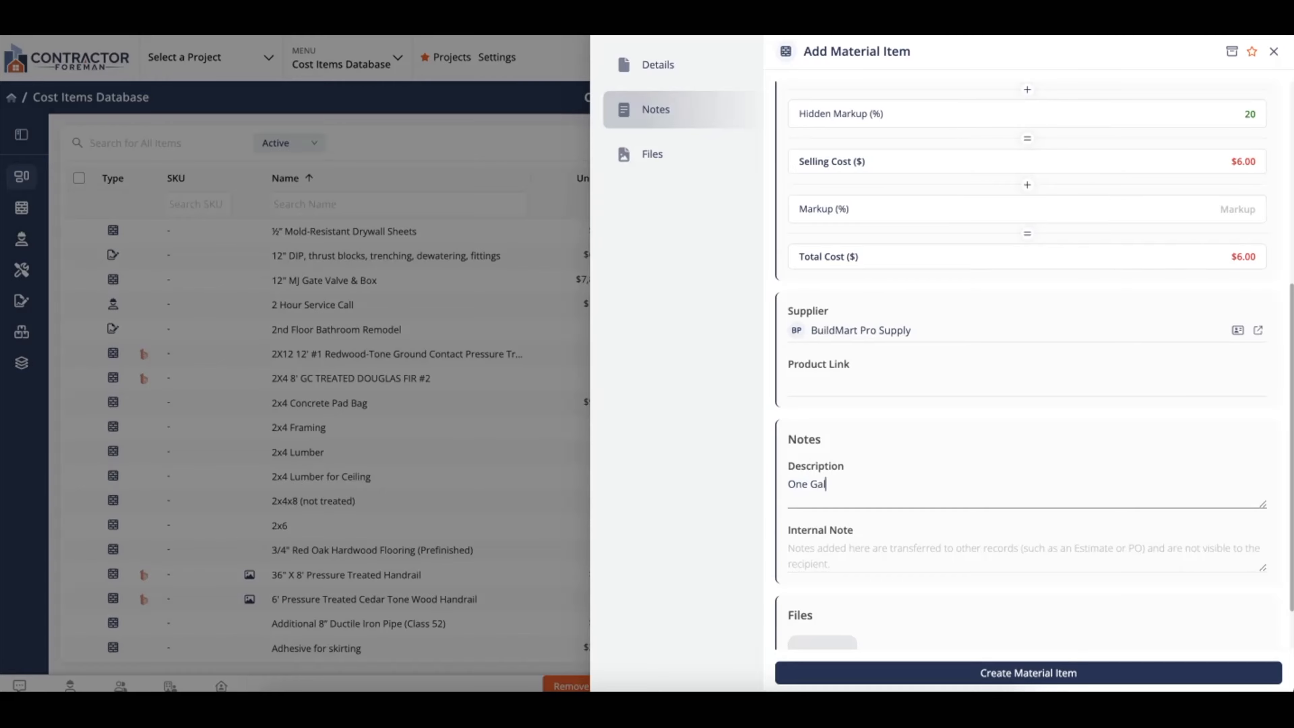
pyautogui.write('lon of Paint')
pyautogui.scroll(-1, 1015, 422)
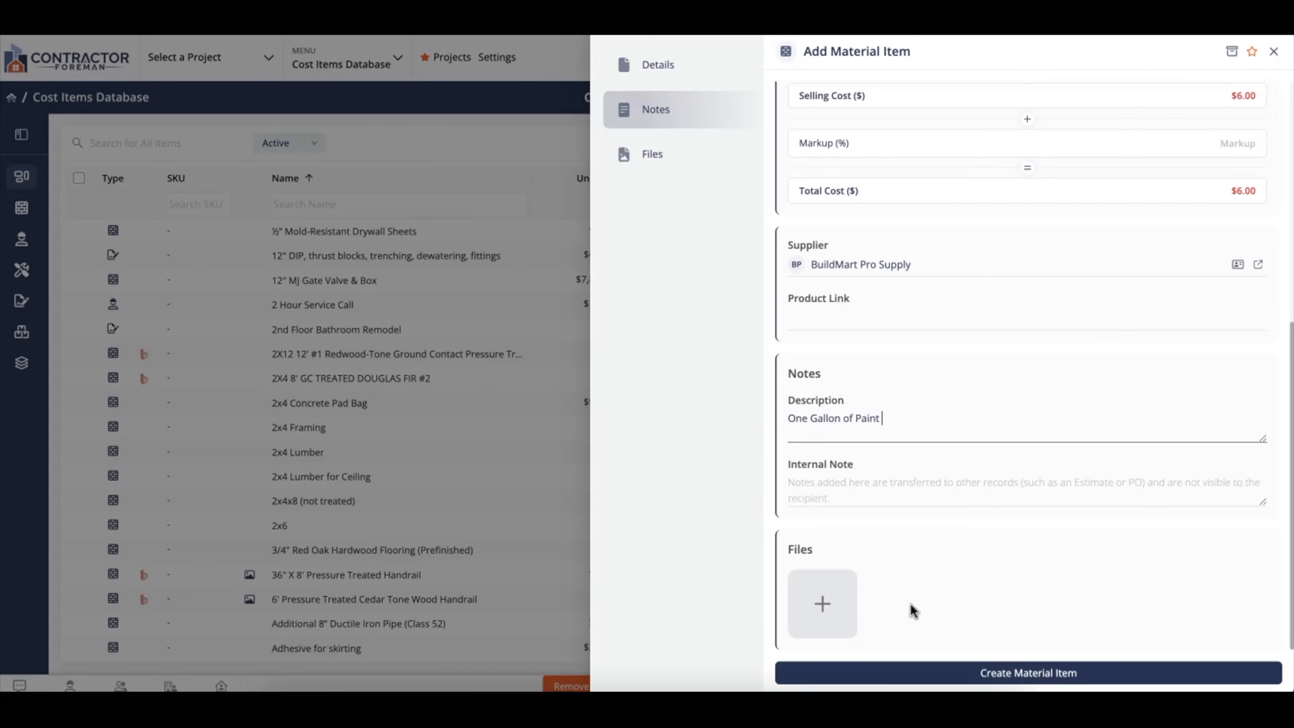
pyautogui.click(944, 674)
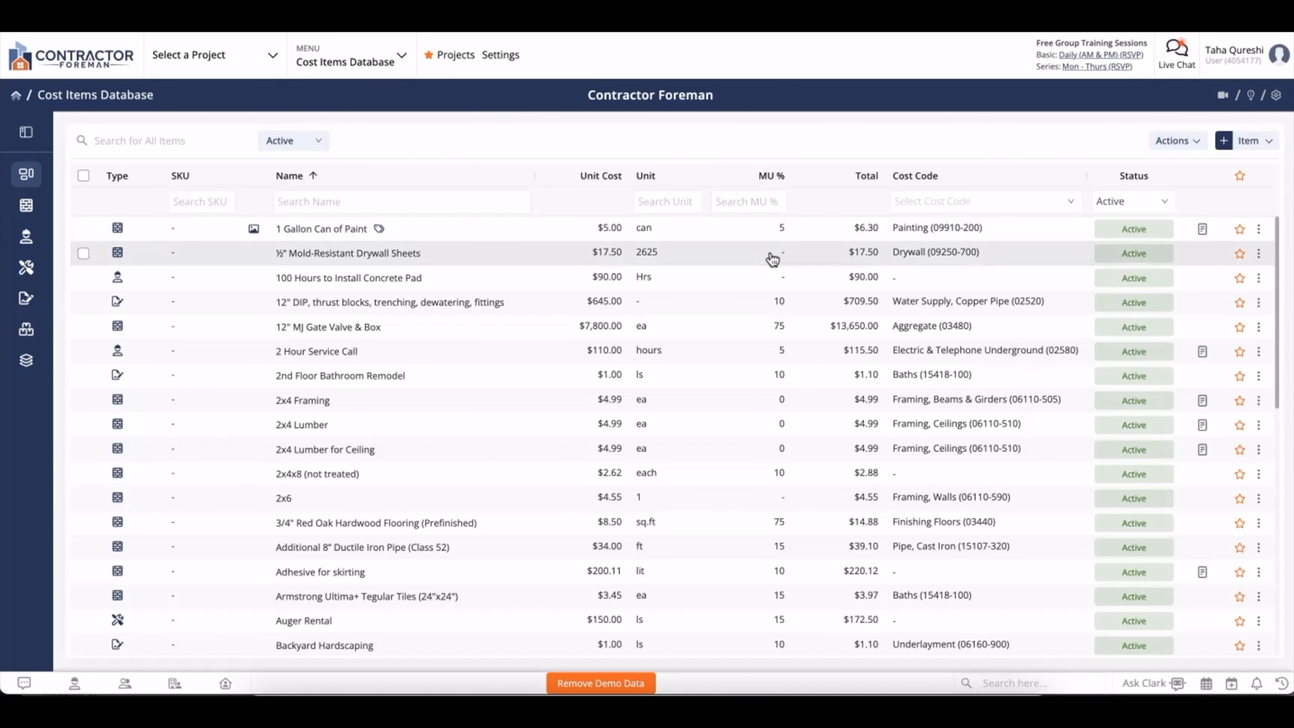
# Look through the full cost item list and review the bulk markup options for all items without applying any.
pyautogui.scroll(-3, 780, 367)
pyautogui.scroll(-5, 784, 383)
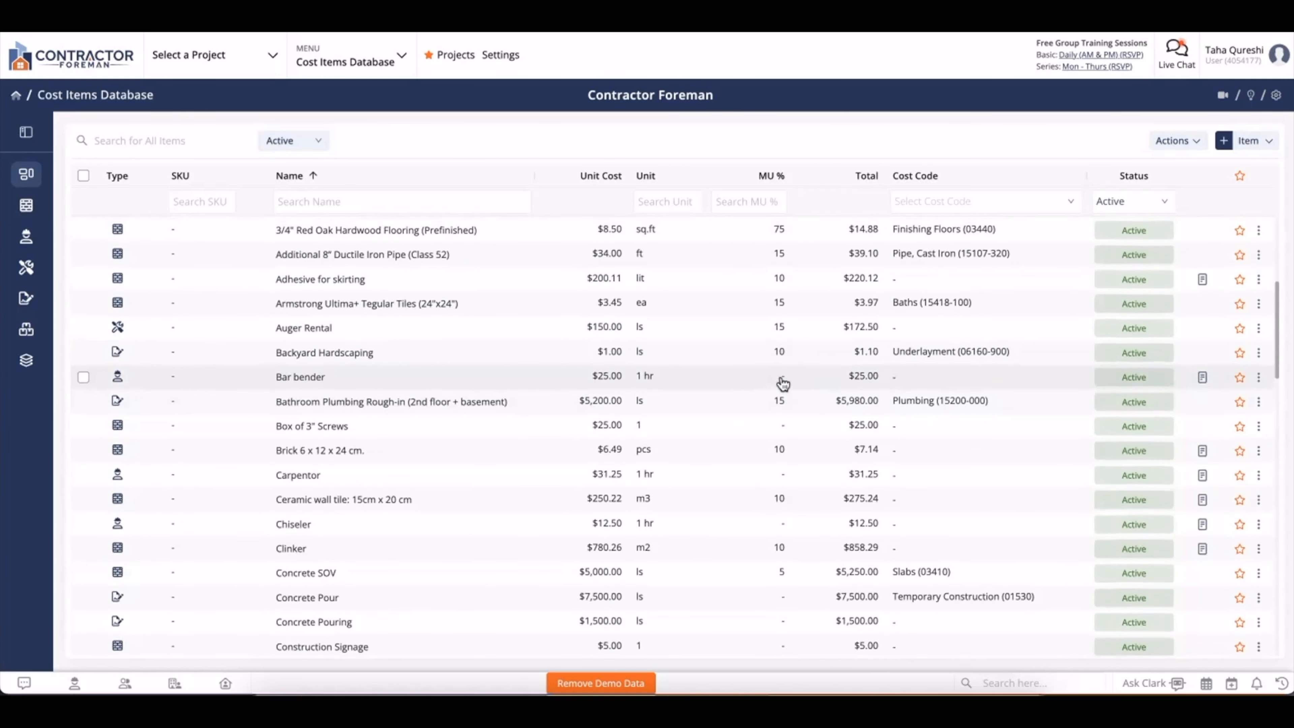
pyautogui.scroll(8, 783, 383)
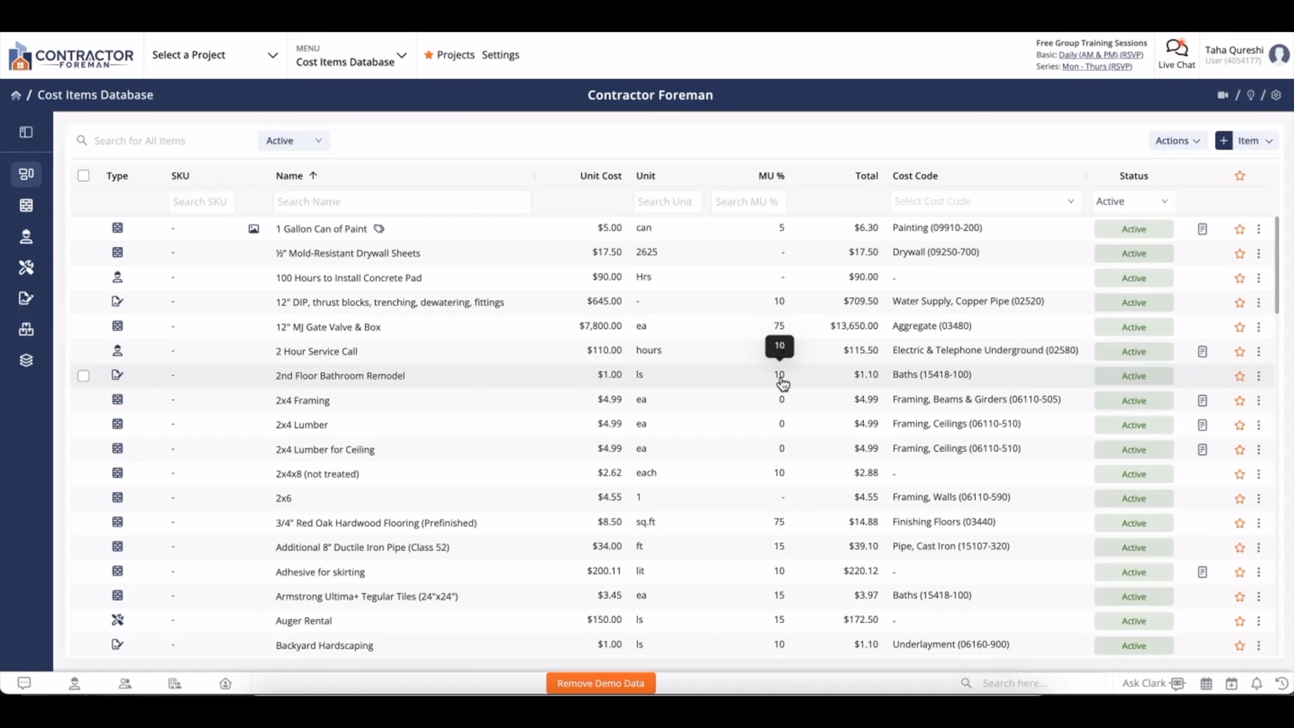
pyautogui.click(1158, 148)
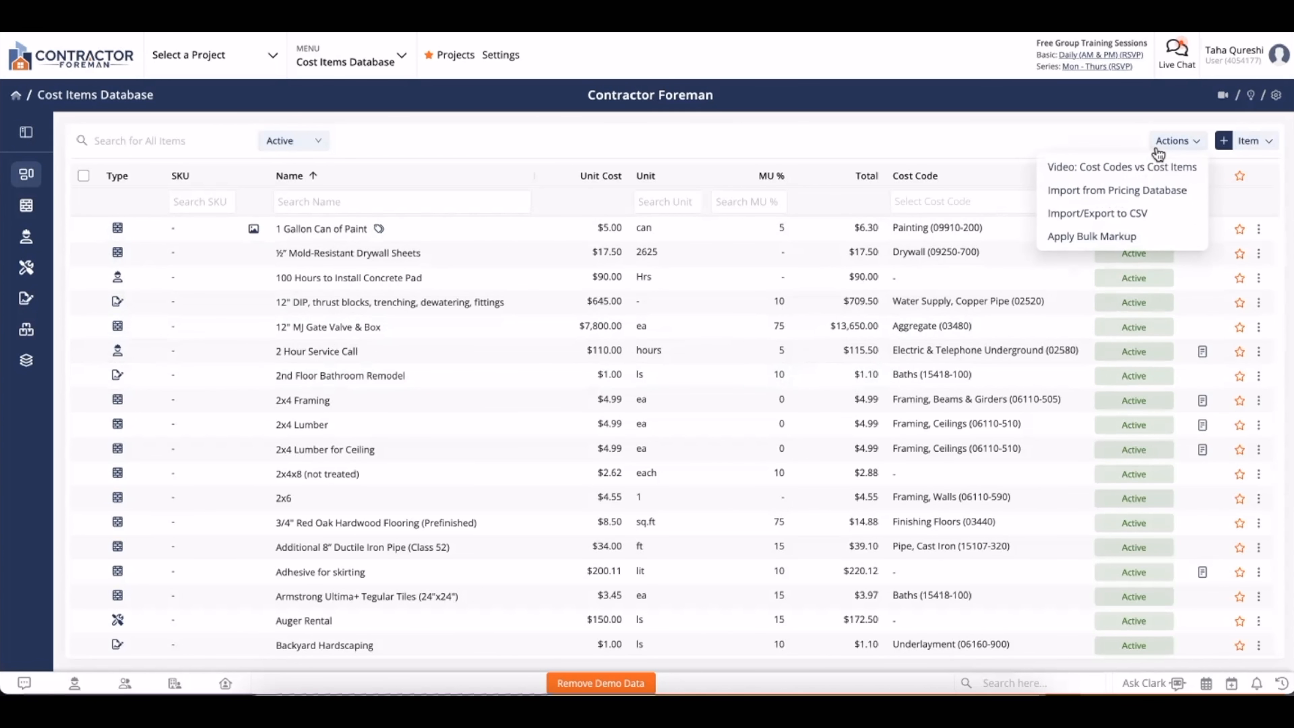
pyautogui.click(1115, 236)
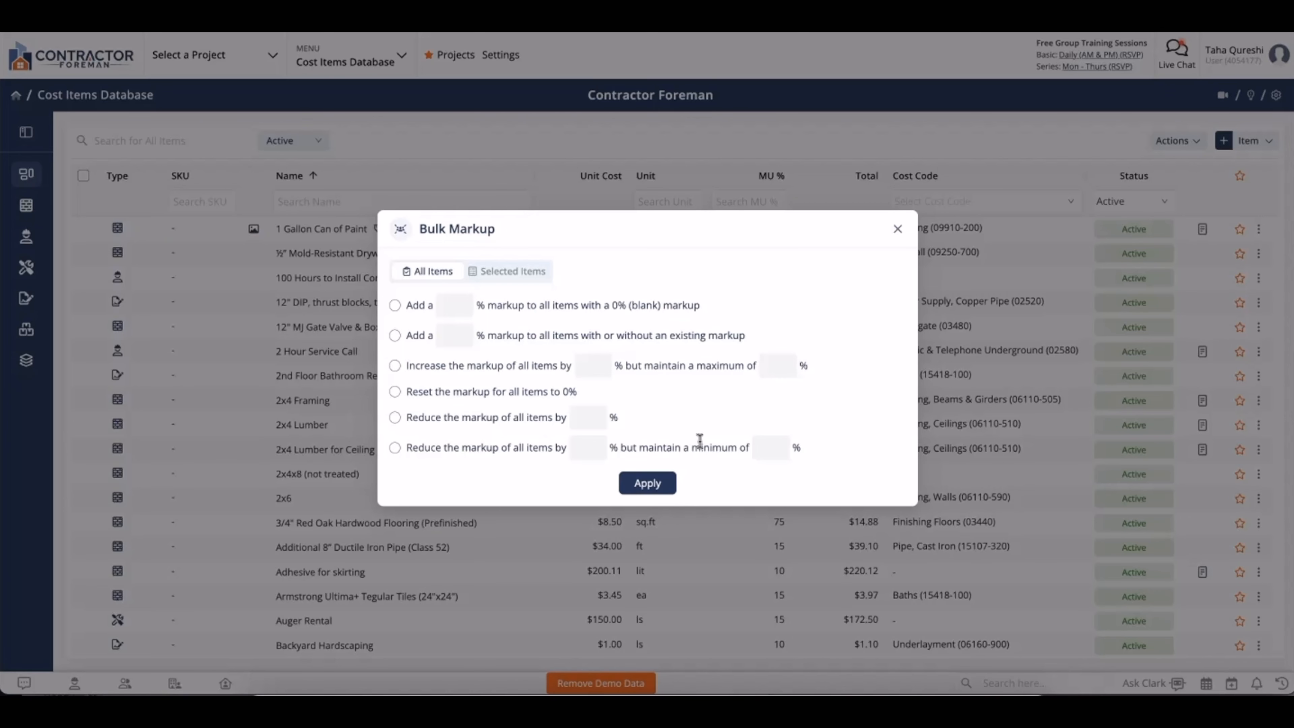
pyautogui.click(893, 235)
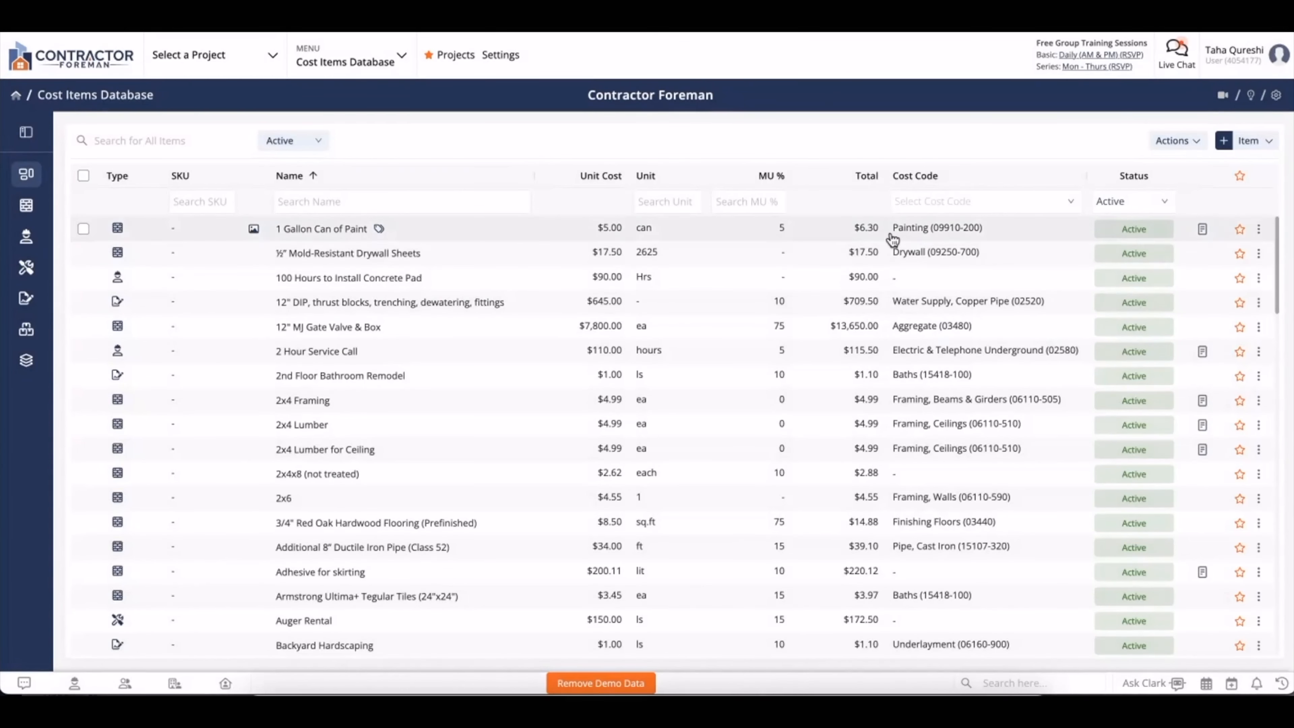
# Select all material items and review the bulk markup options for selected items without applying any.
pyautogui.click(26, 213)
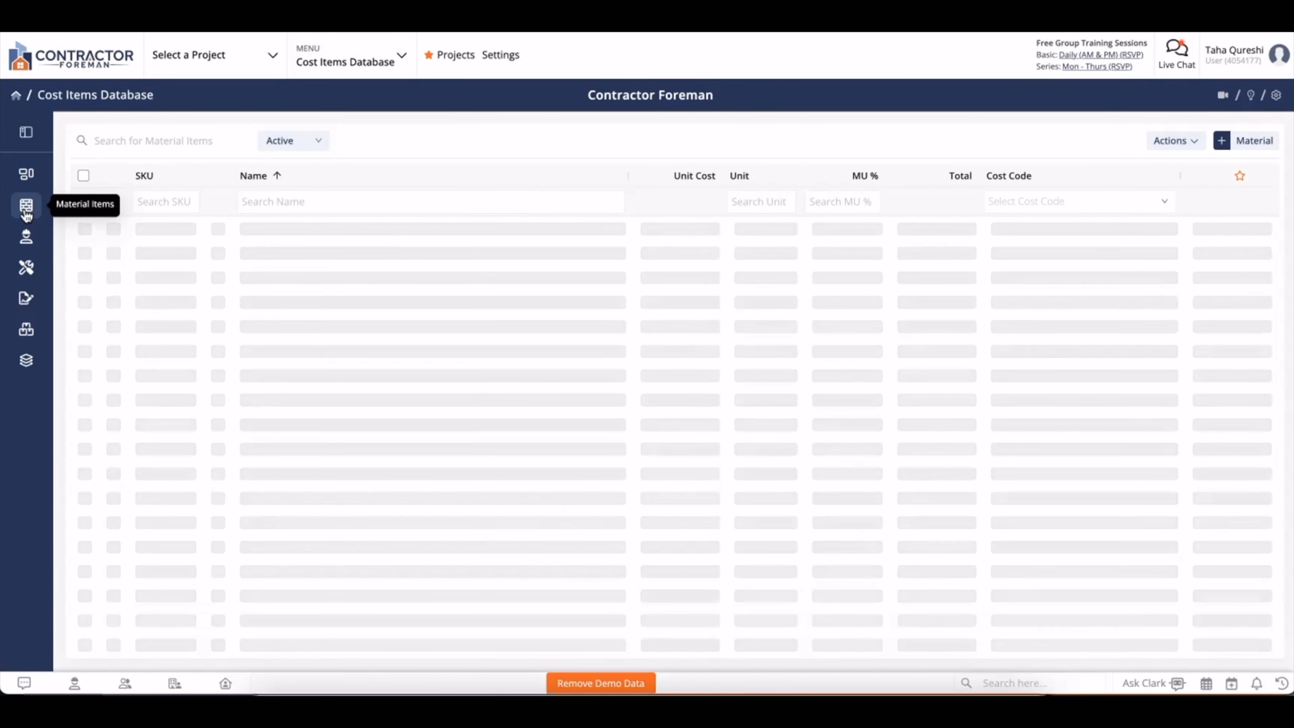
pyautogui.click(84, 175)
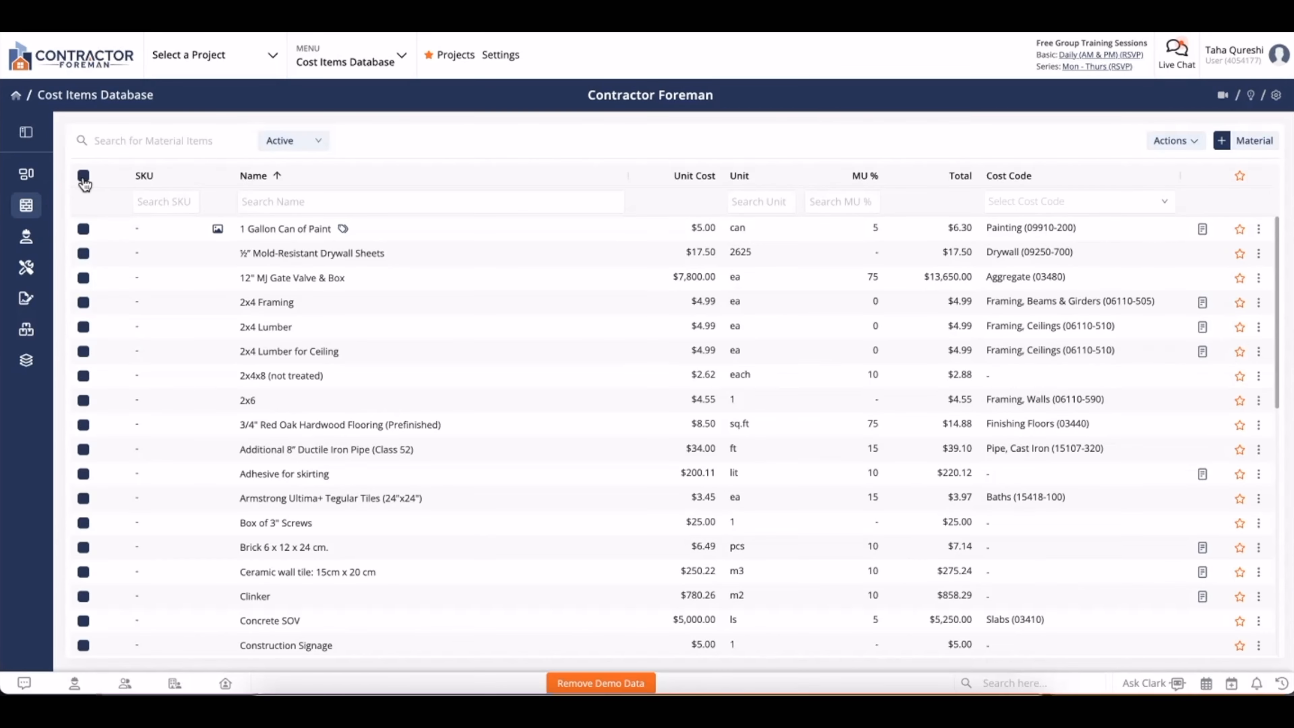
pyautogui.click(1167, 141)
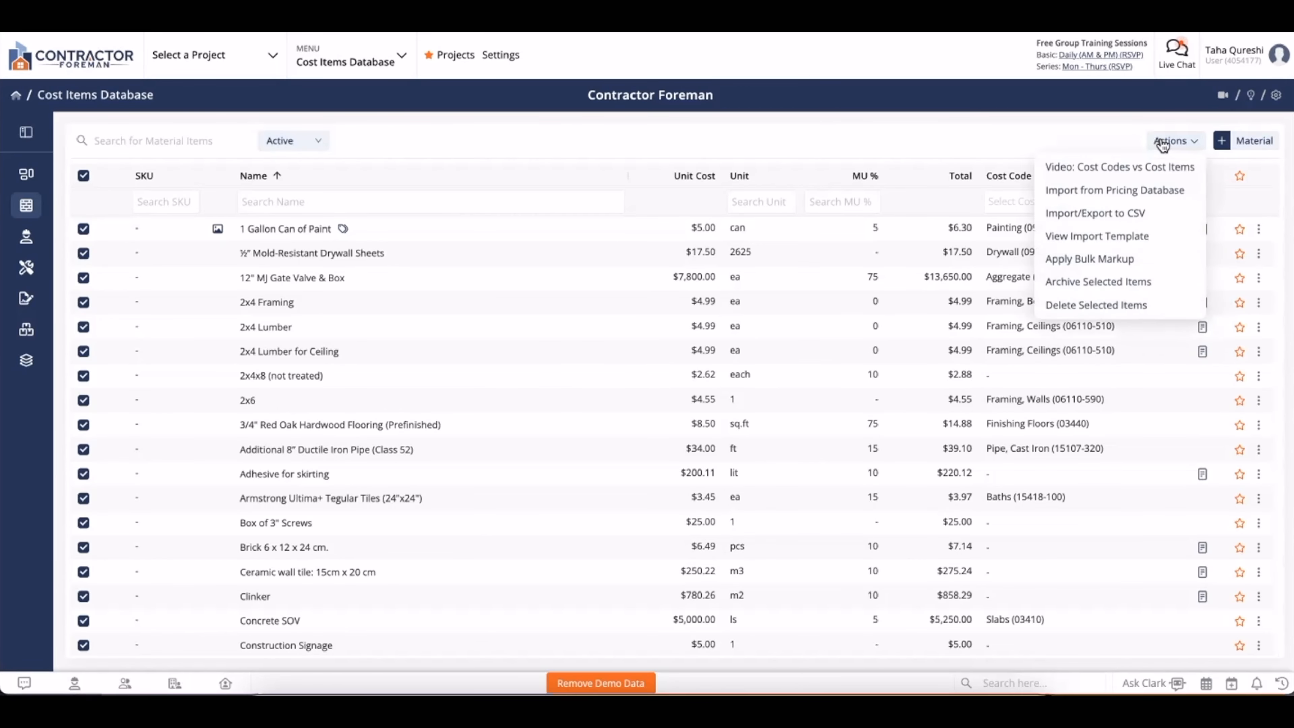
pyautogui.click(1135, 261)
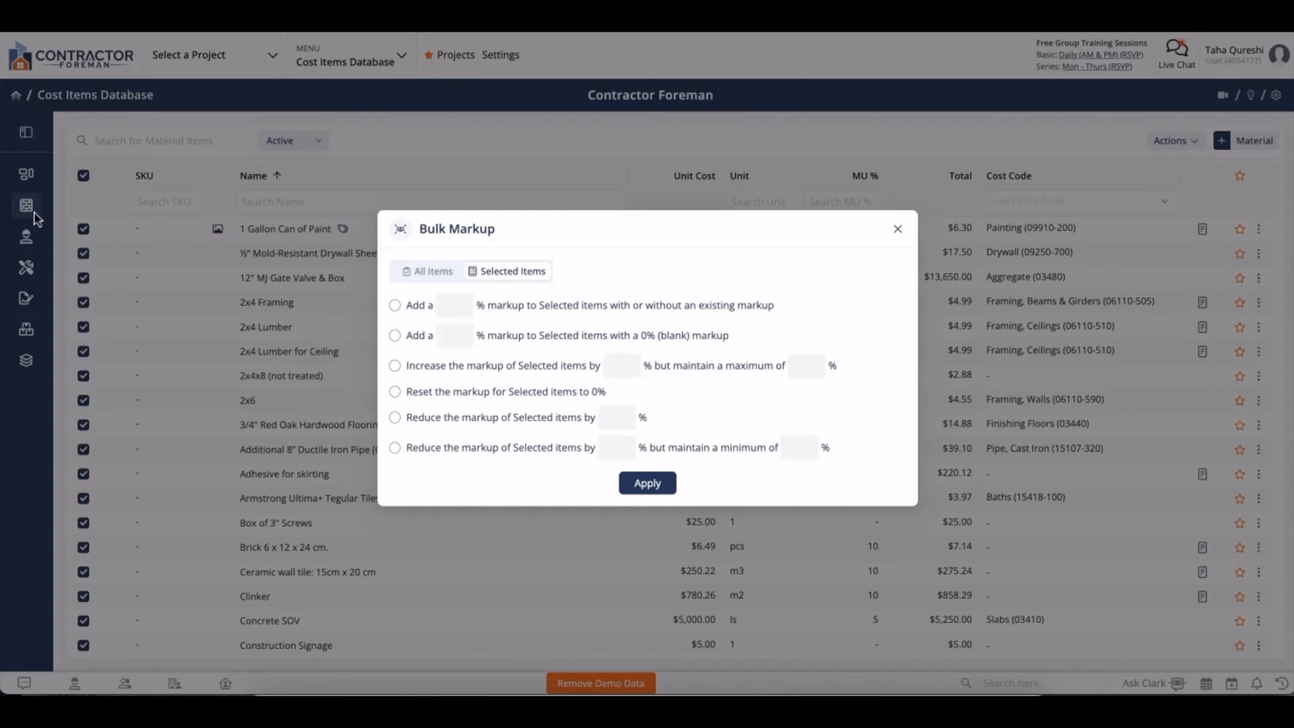
pyautogui.click(901, 231)
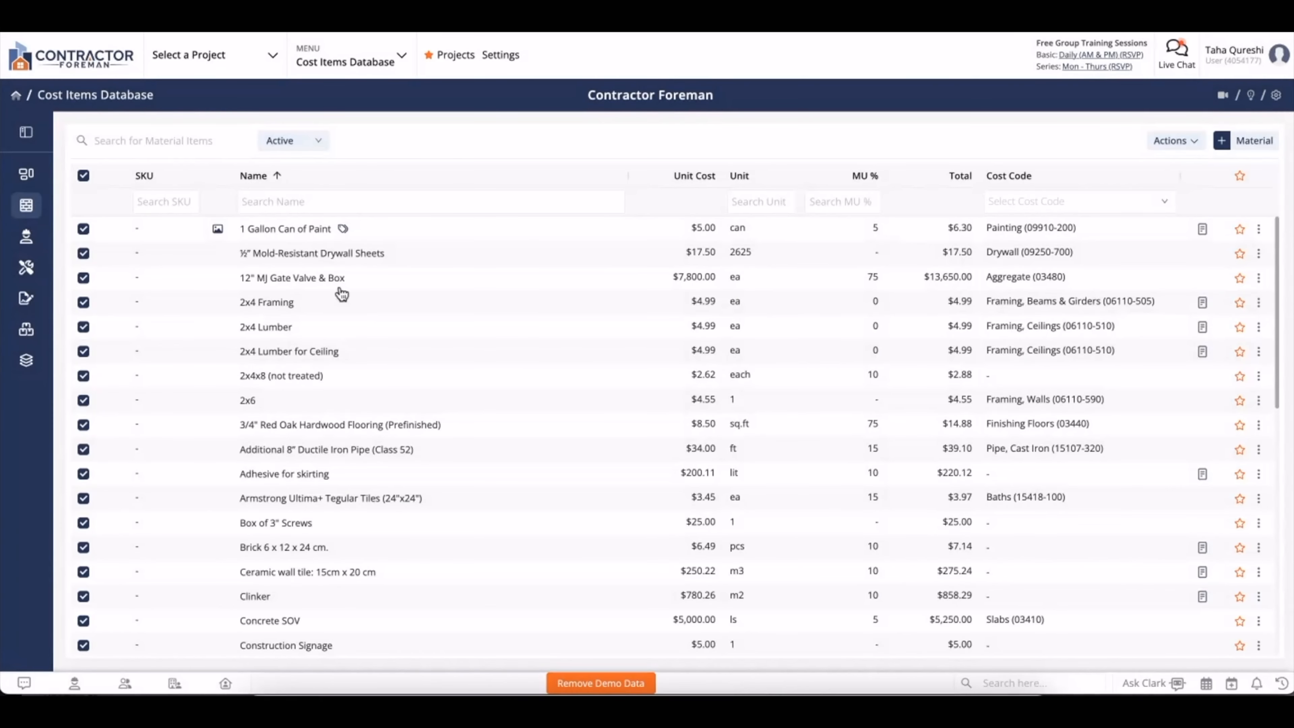
# View the labor items, return to the full item list, and review the CSV import item types and previous imports.
pyautogui.click(31, 243)
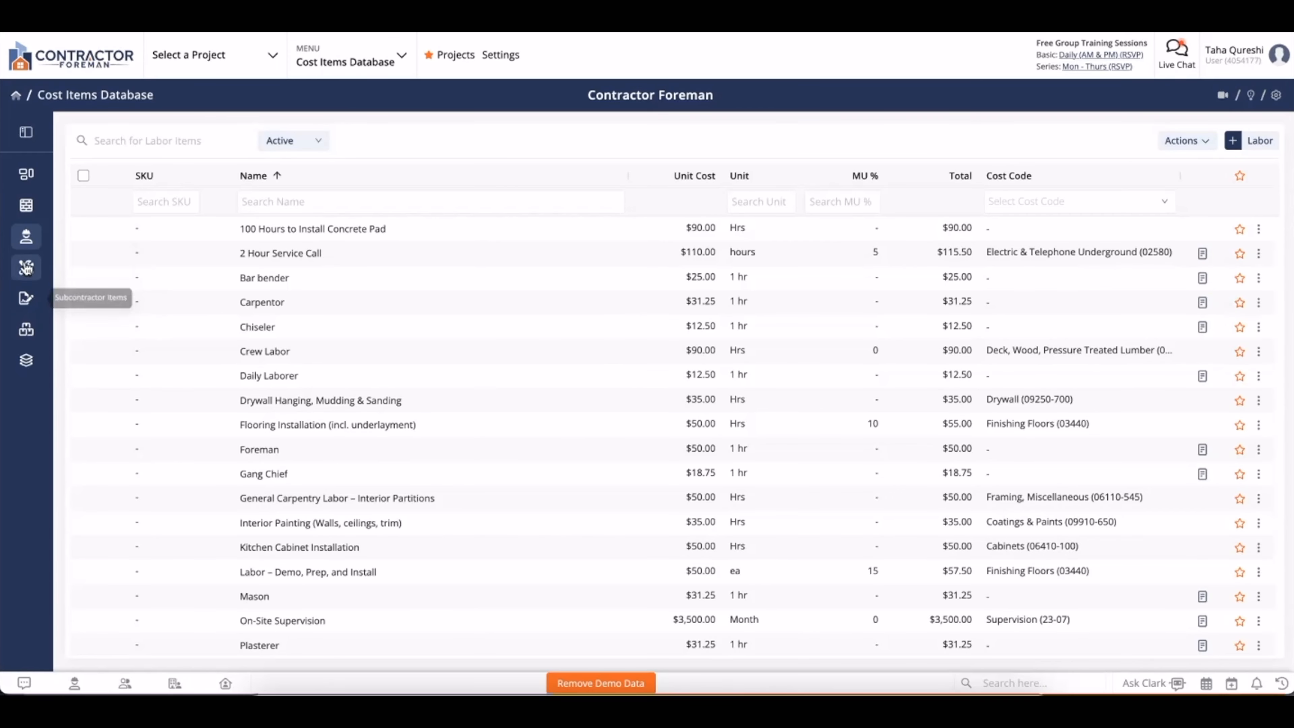
pyautogui.click(26, 173)
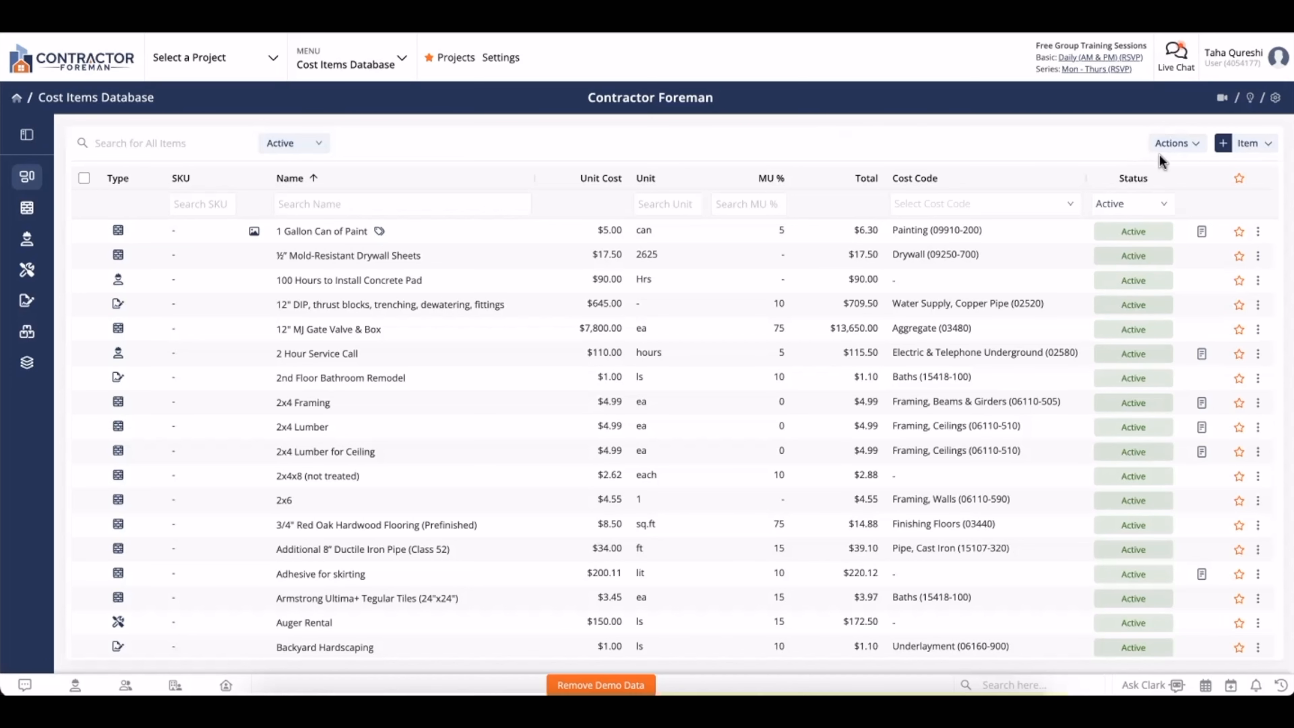
pyautogui.click(1176, 145)
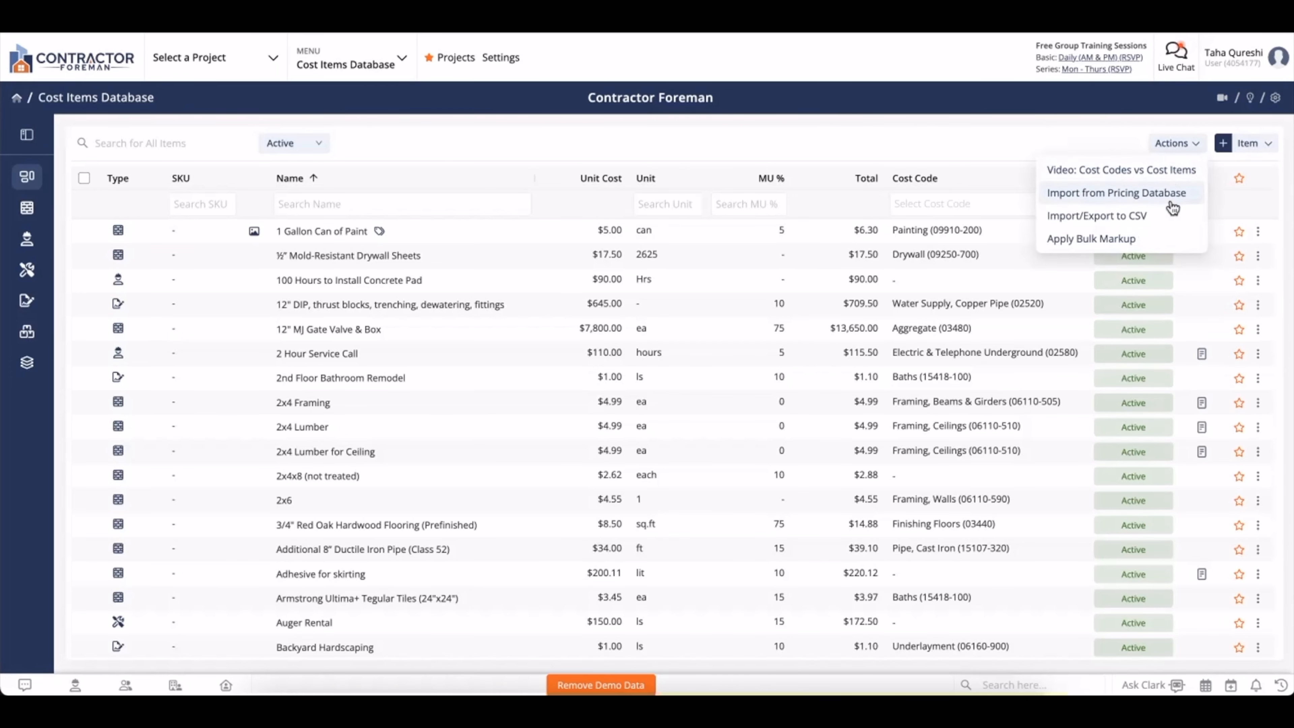
pyautogui.click(1115, 222)
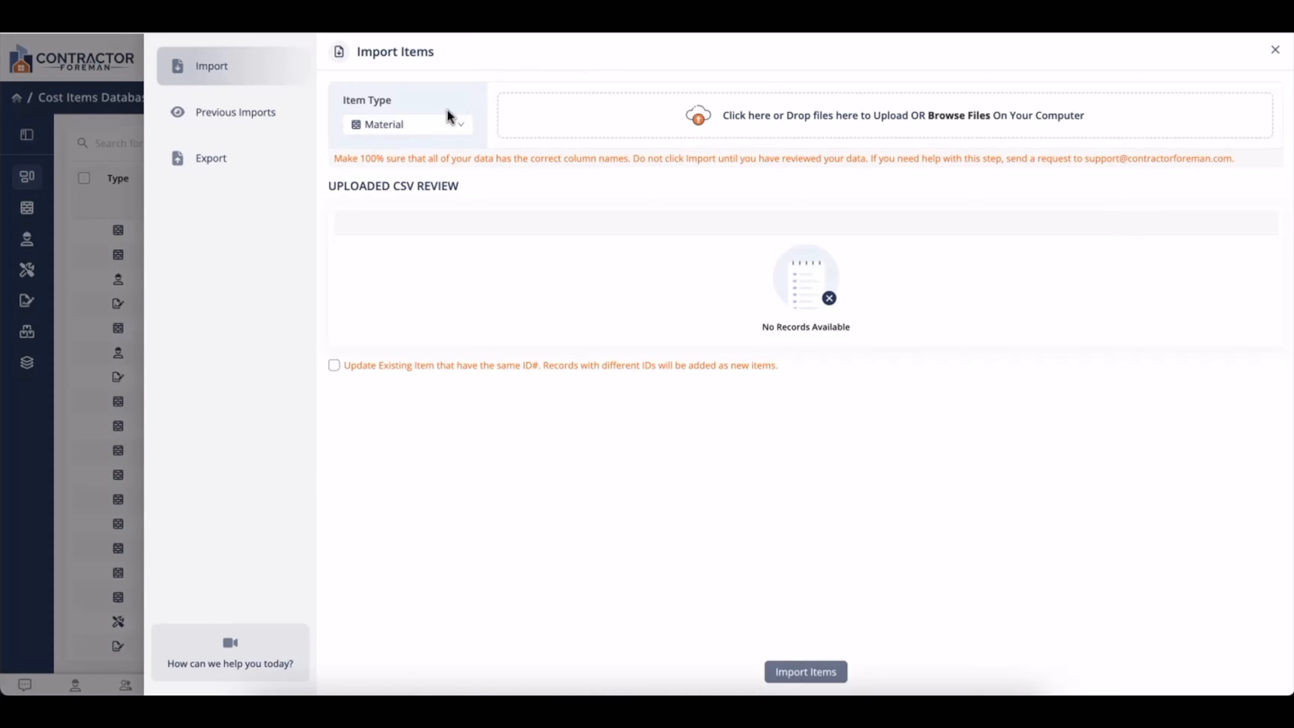
pyautogui.click(392, 124)
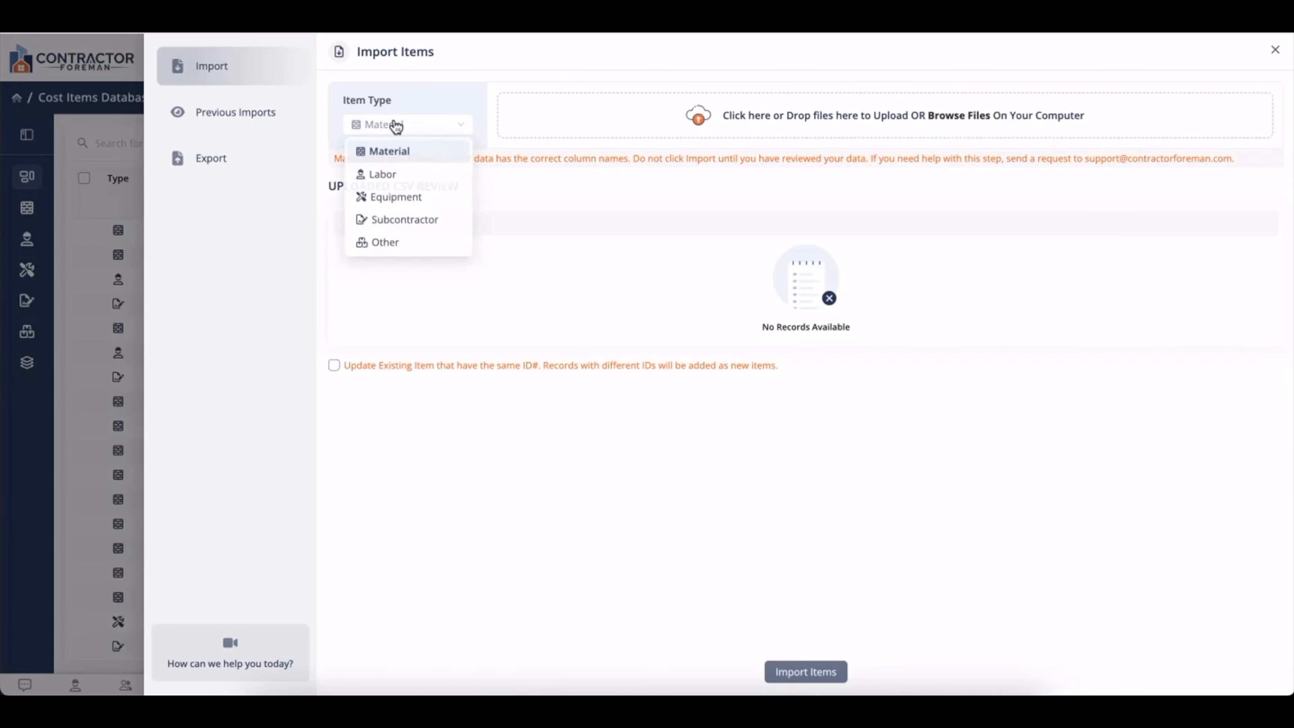
pyautogui.click(312, 211)
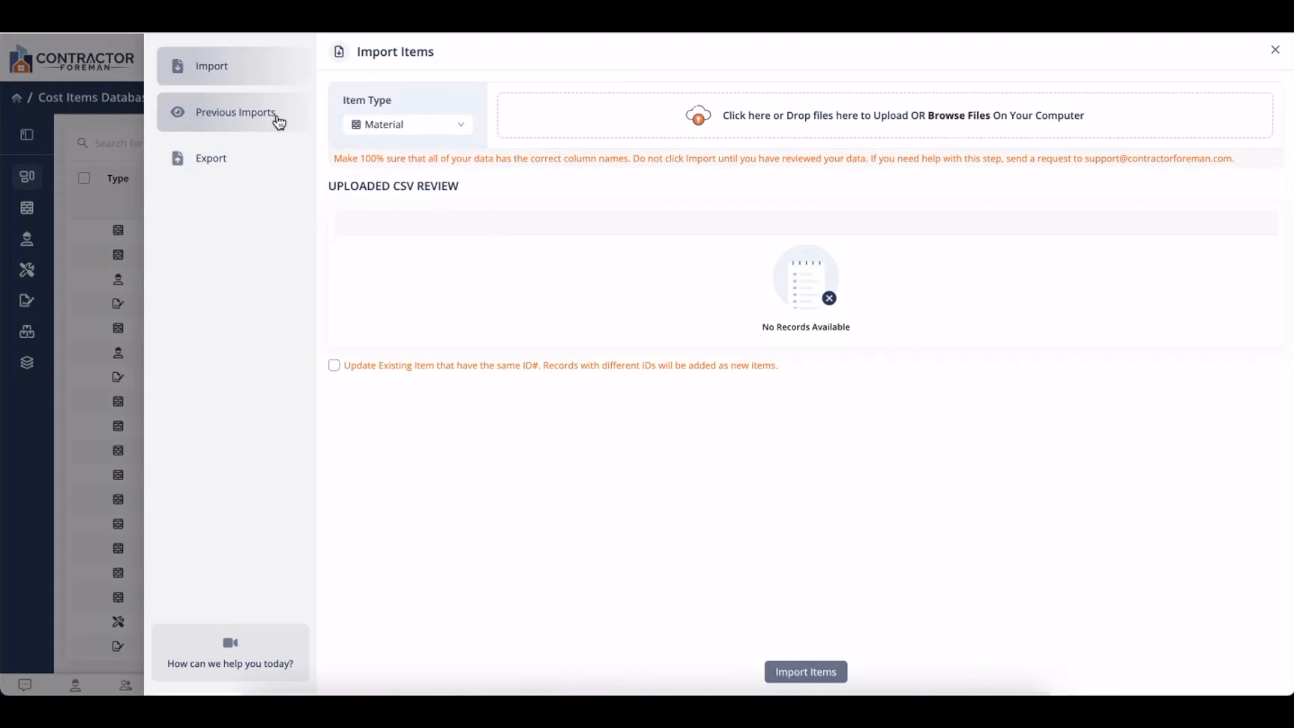
pyautogui.click(255, 128)
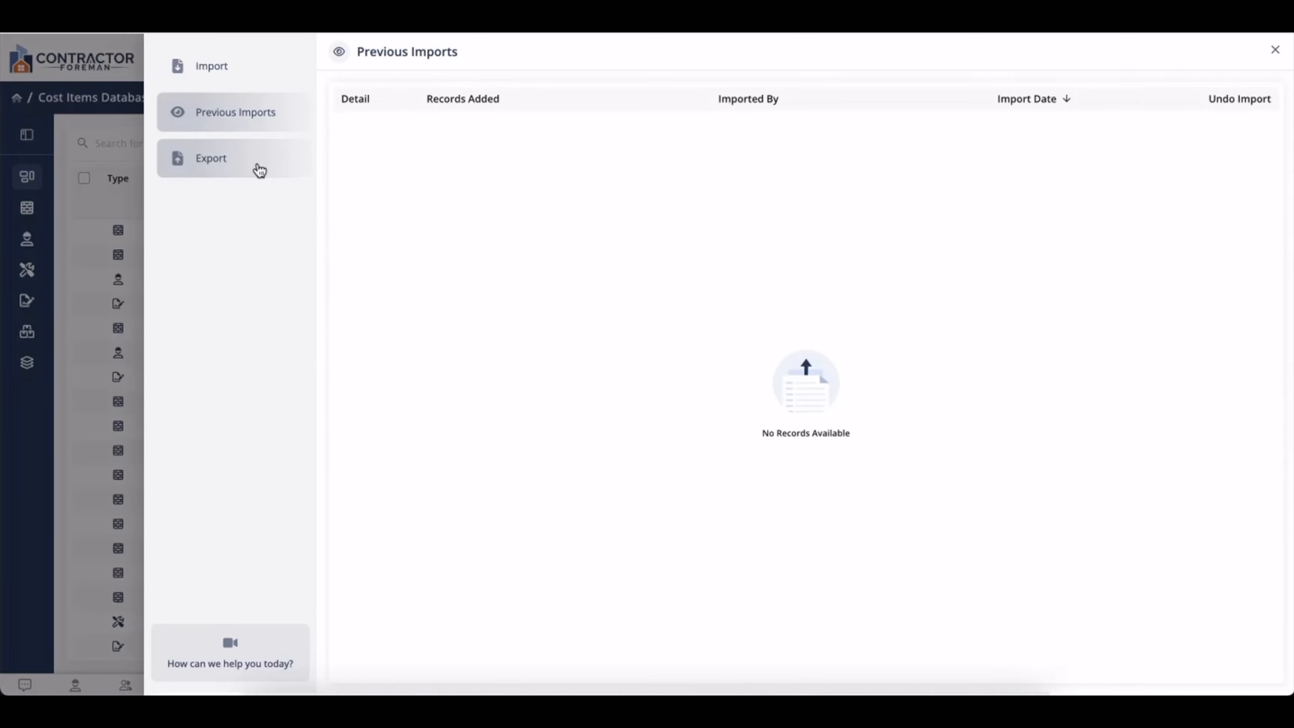
# Export the Material items to CSV and open the downloaded Material Items.csv in Excel.
pyautogui.click(258, 169)
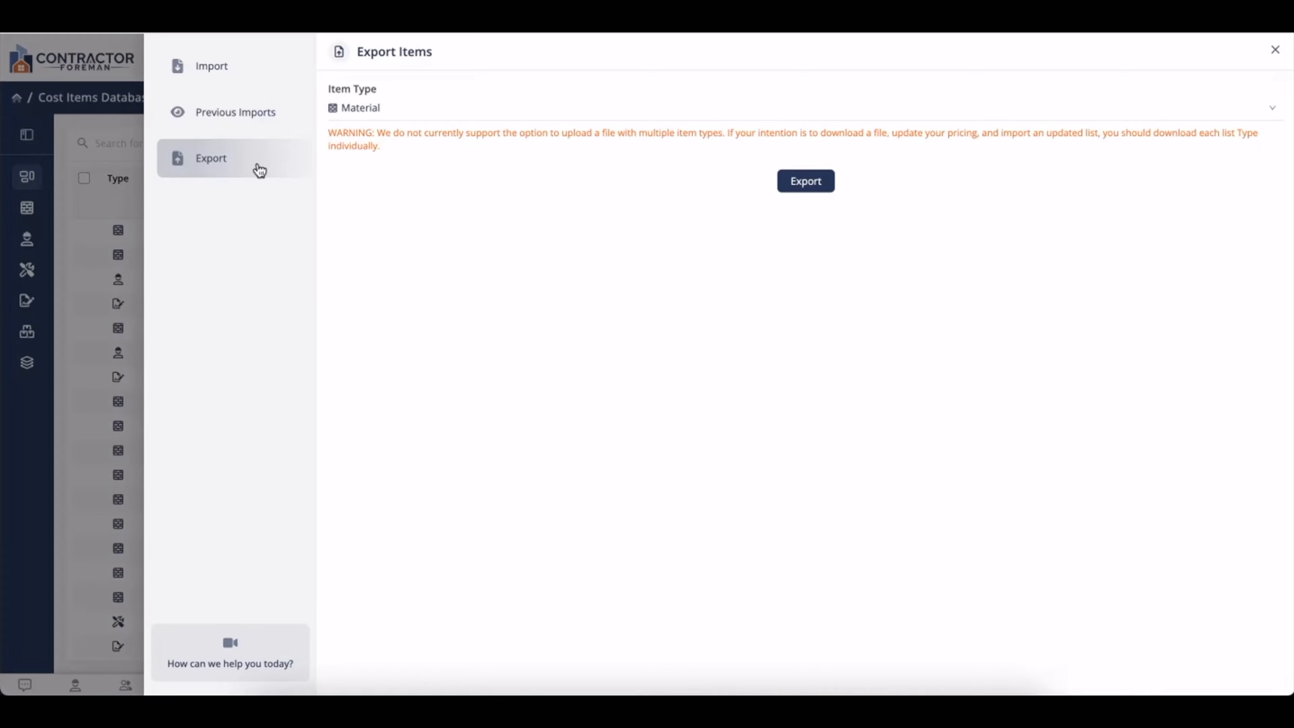
pyautogui.click(363, 114)
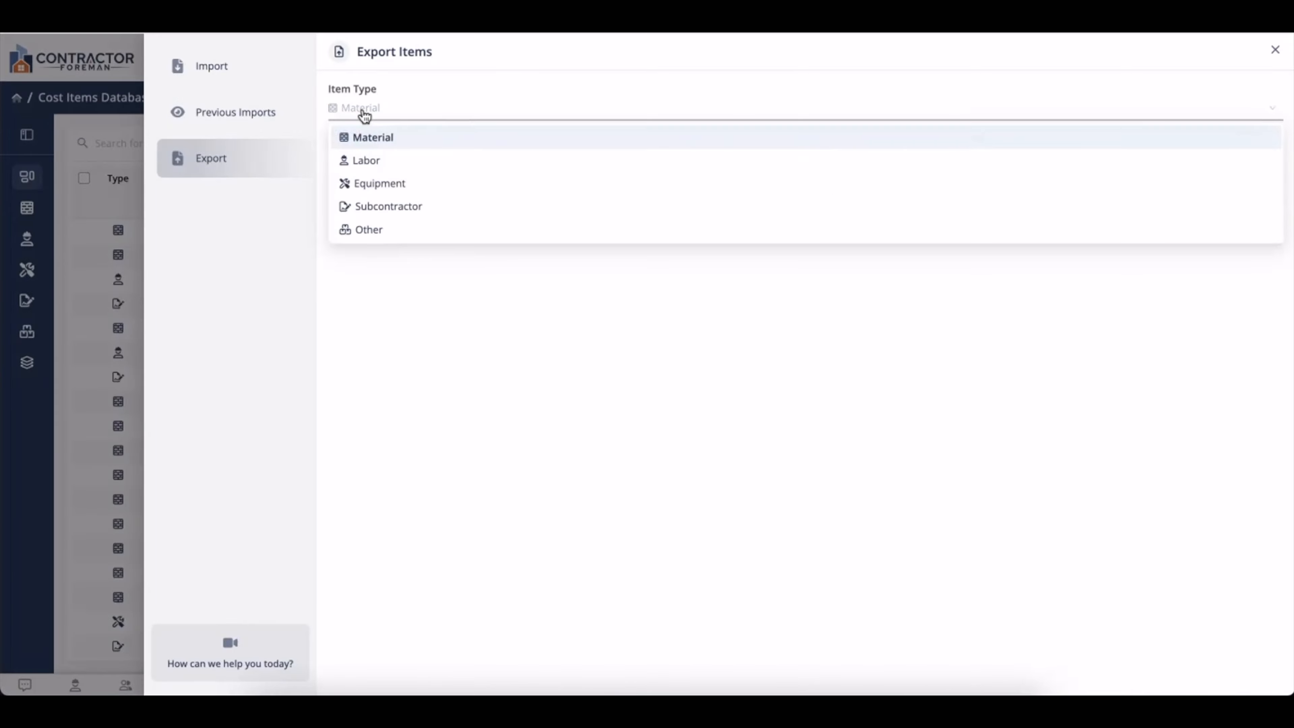
pyautogui.click(359, 140)
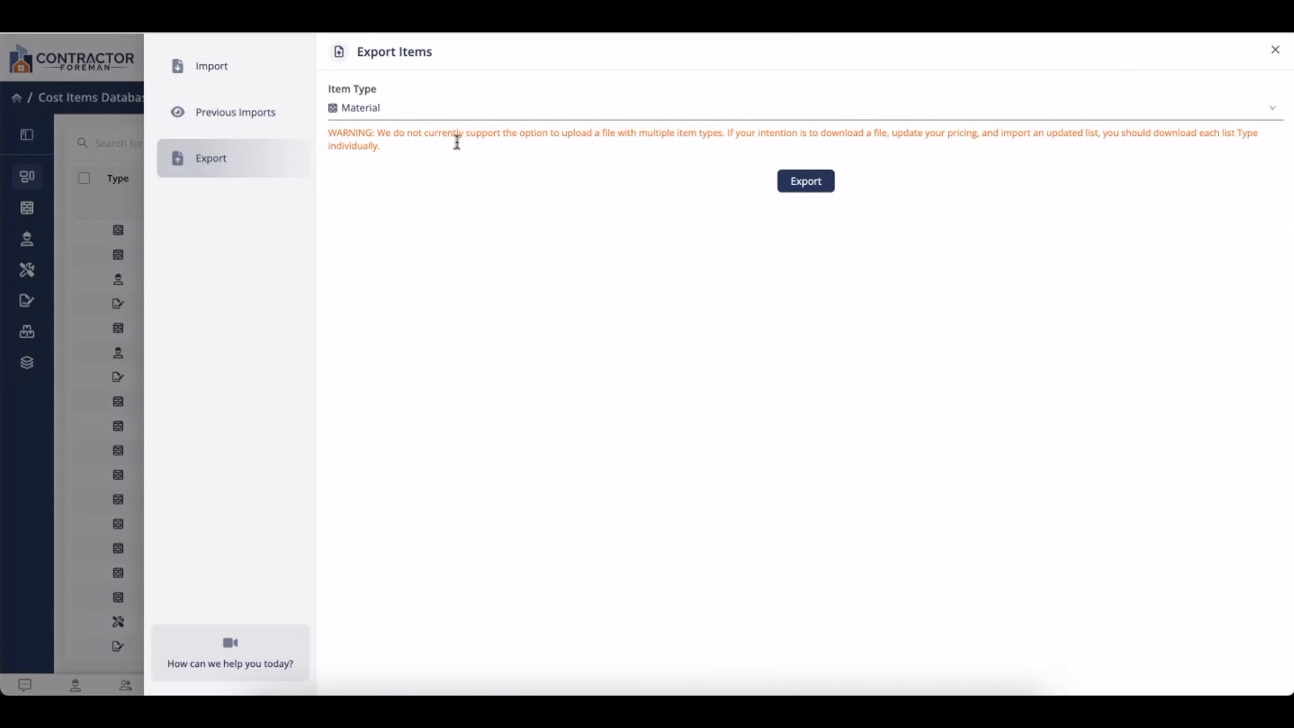
pyautogui.click(795, 187)
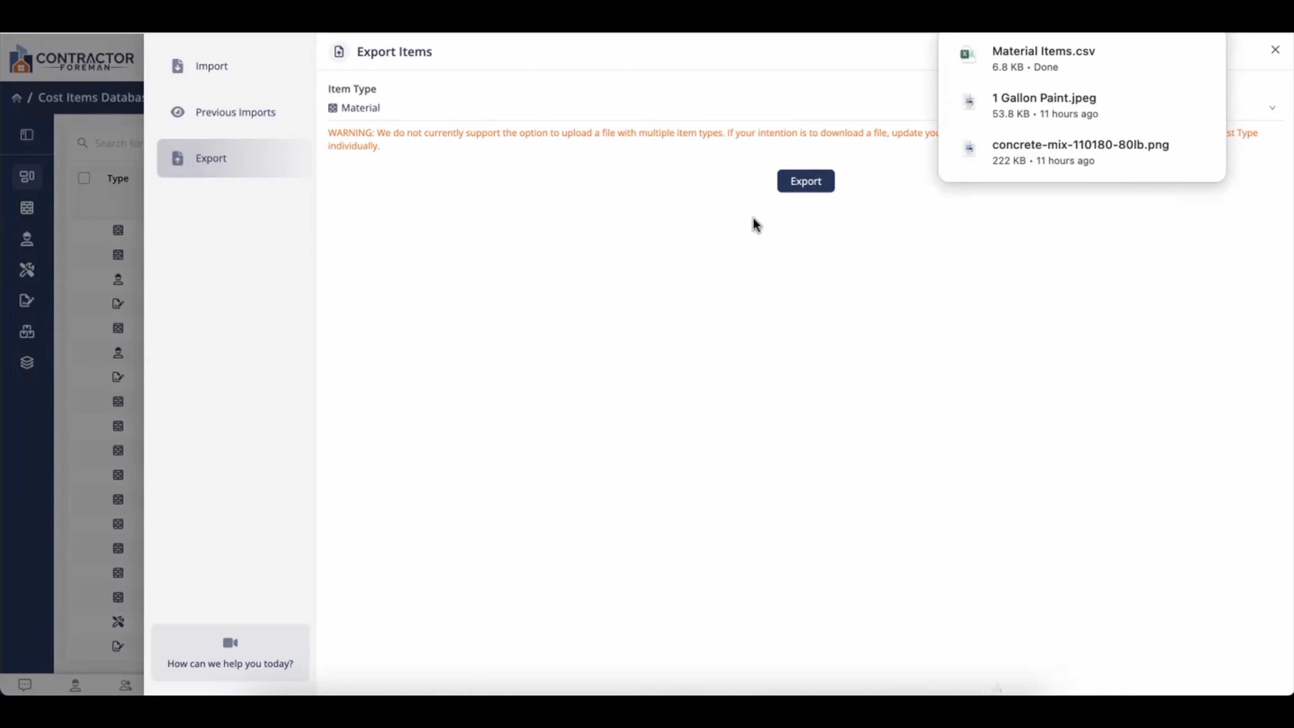
pyautogui.click(1064, 42)
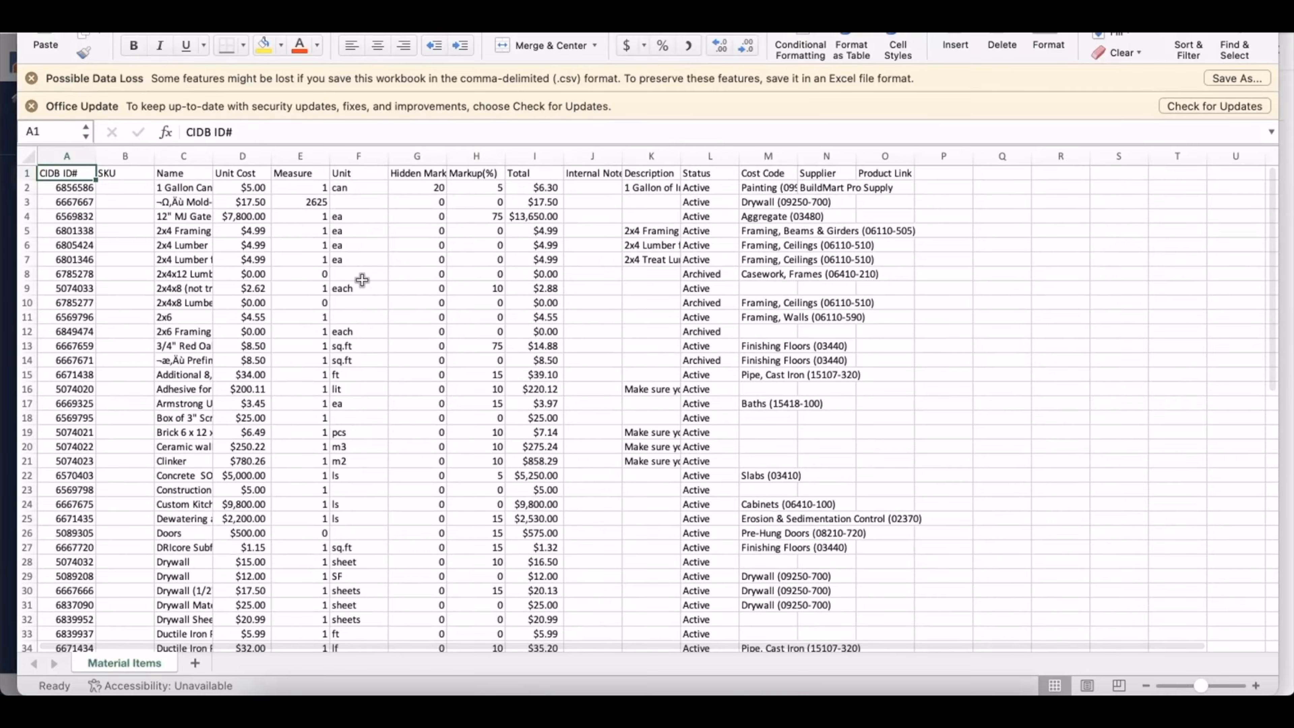
# Examine the exported item rows and columns in the Material Items sheet, including the first empty row below the data.
pyautogui.scroll(-1, 134, 269)
pyautogui.scroll(-1, 134, 268)
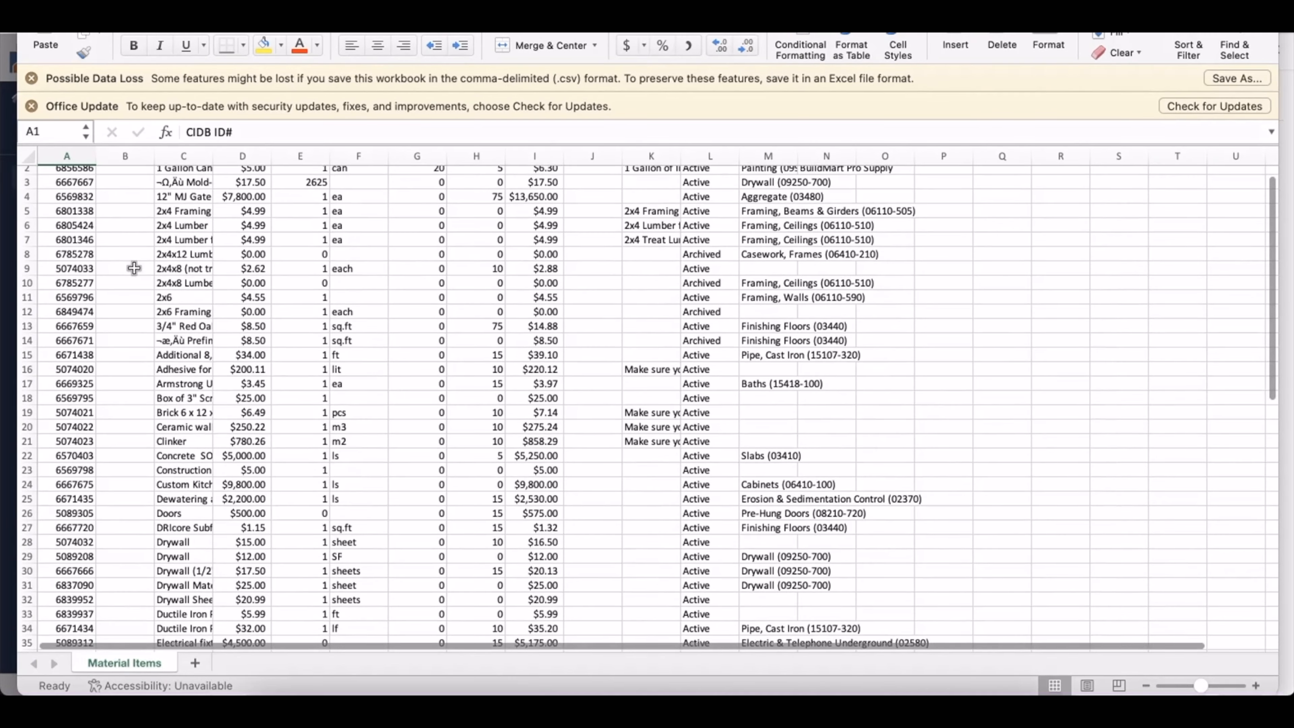
pyautogui.scroll(-1, 134, 268)
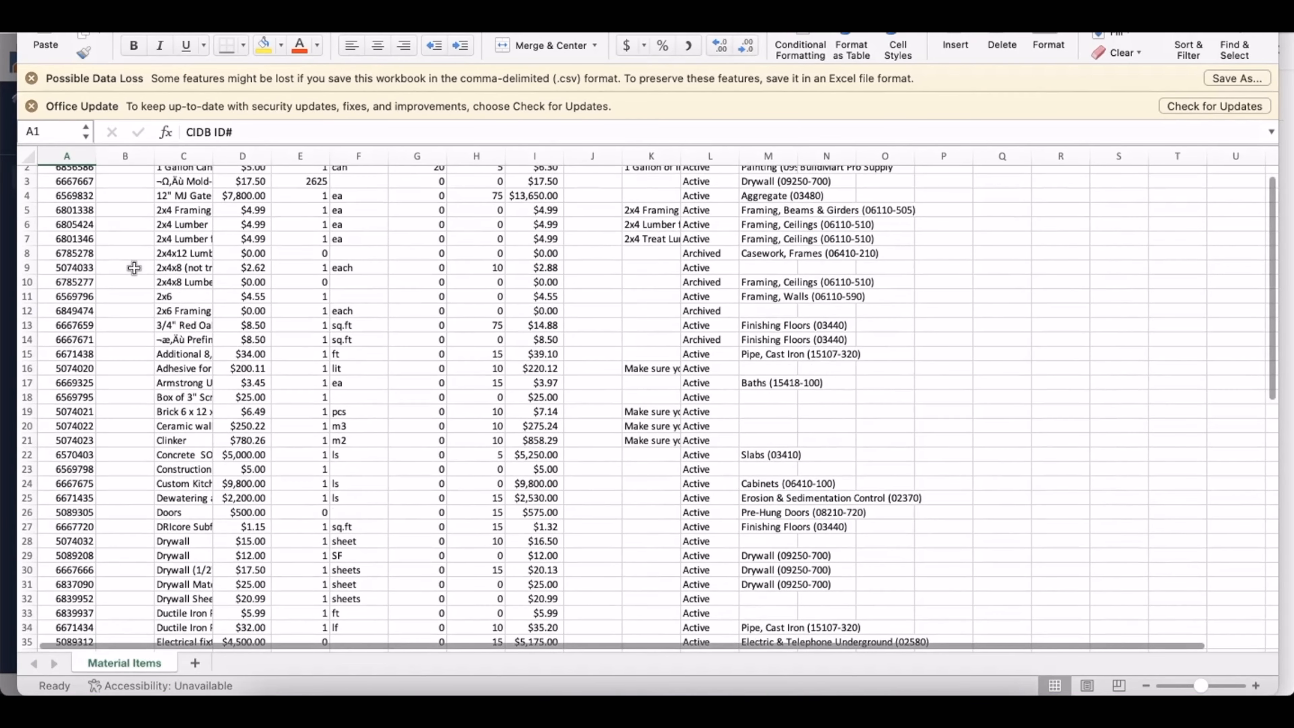
pyautogui.scroll(-1, 134, 268)
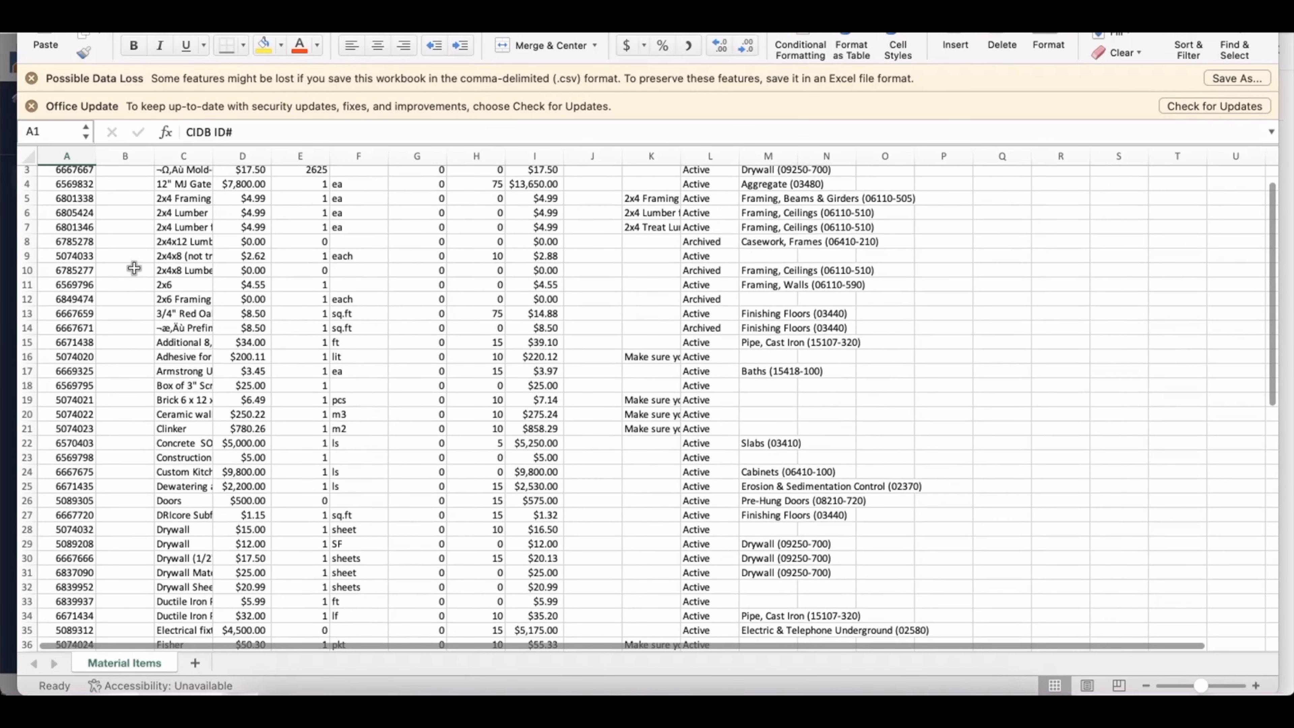
pyautogui.scroll(-1, 134, 268)
pyautogui.scroll(2, 134, 269)
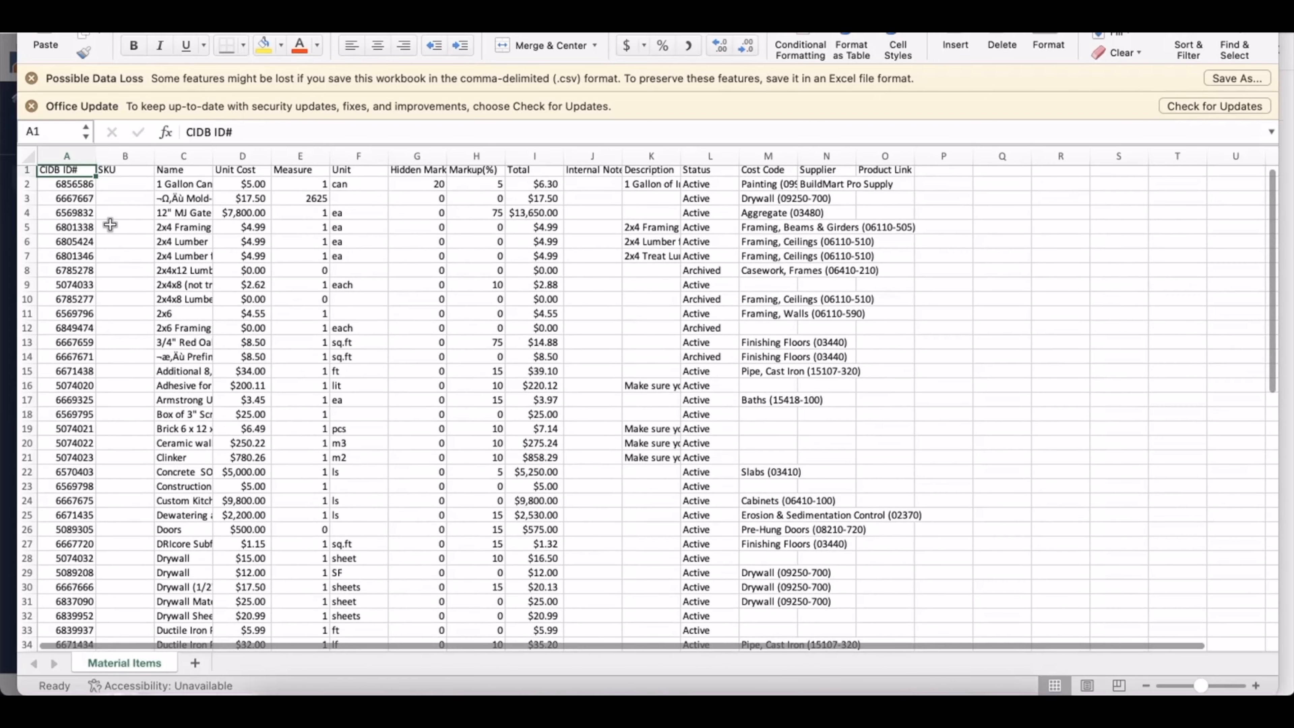
pyautogui.scroll(-20, 110, 224)
pyautogui.moveTo(69, 329); pyautogui.dragTo(803, 332)
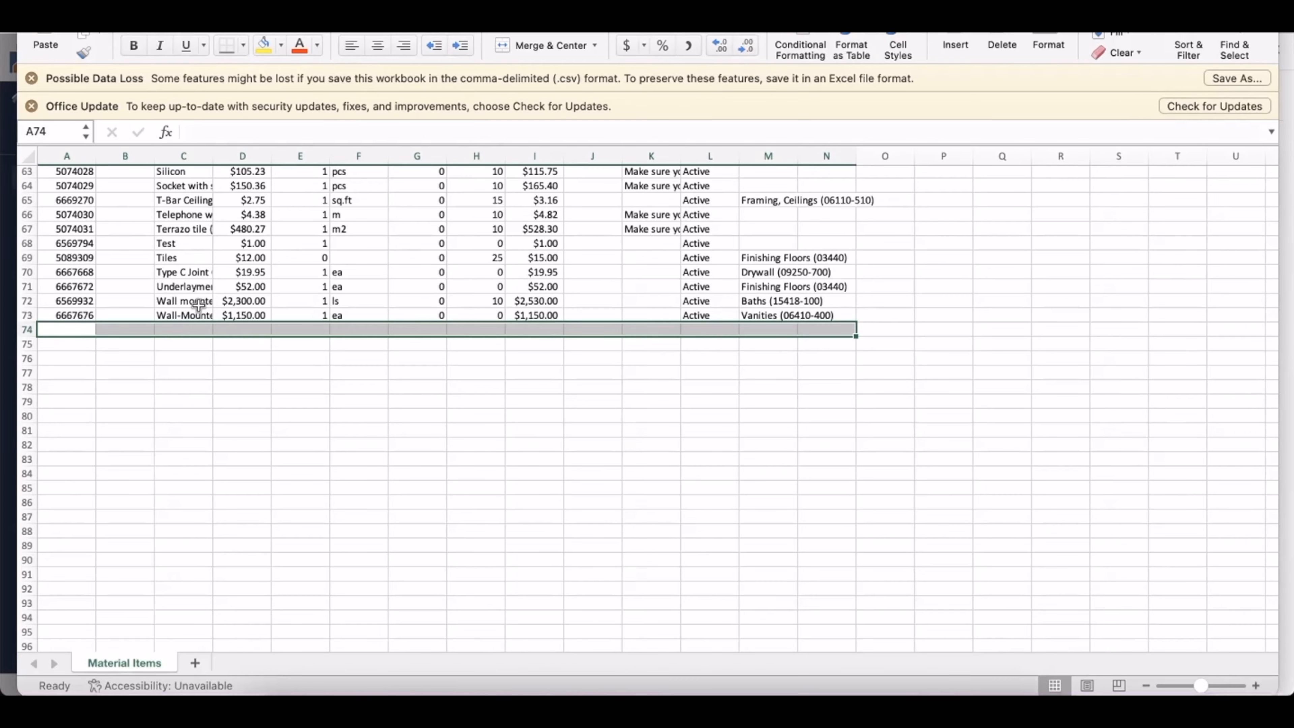
pyautogui.scroll(15, 245, 343)
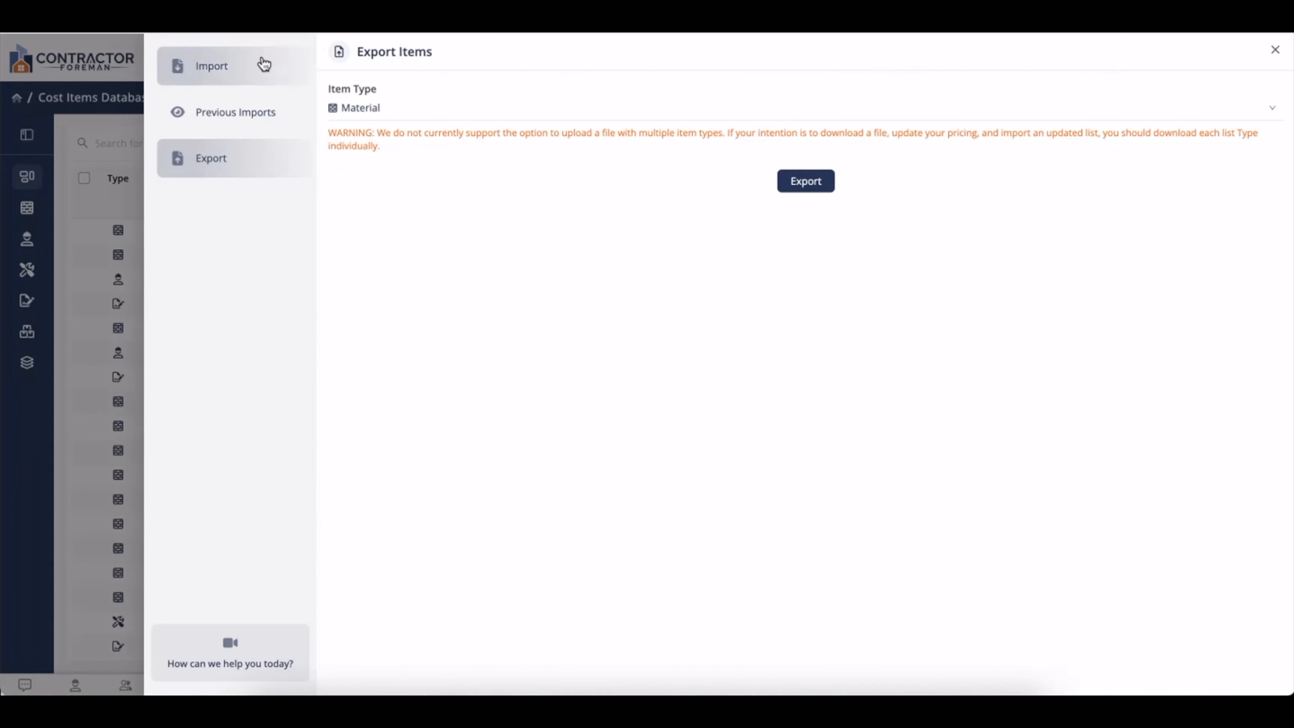
# Upload Material Items.csv from Downloads for a Material item import and review the uploaded rows.
pyautogui.click(264, 65)
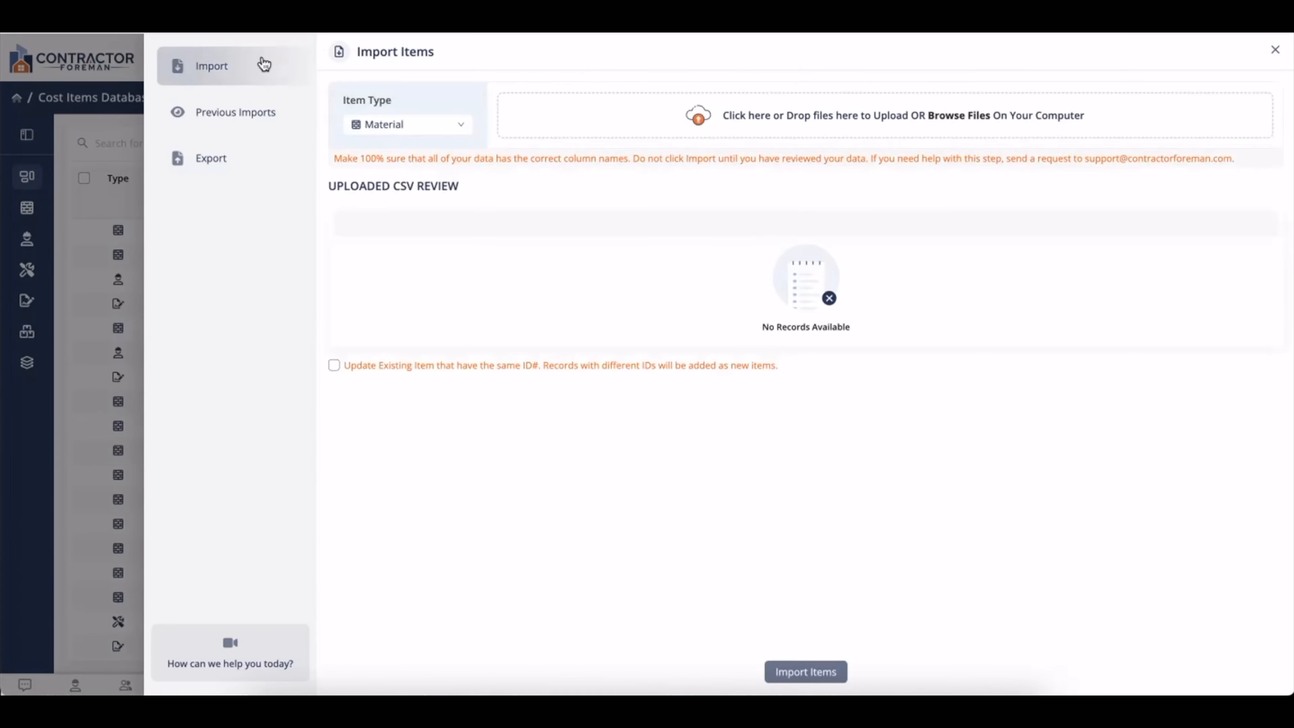
pyautogui.click(386, 133)
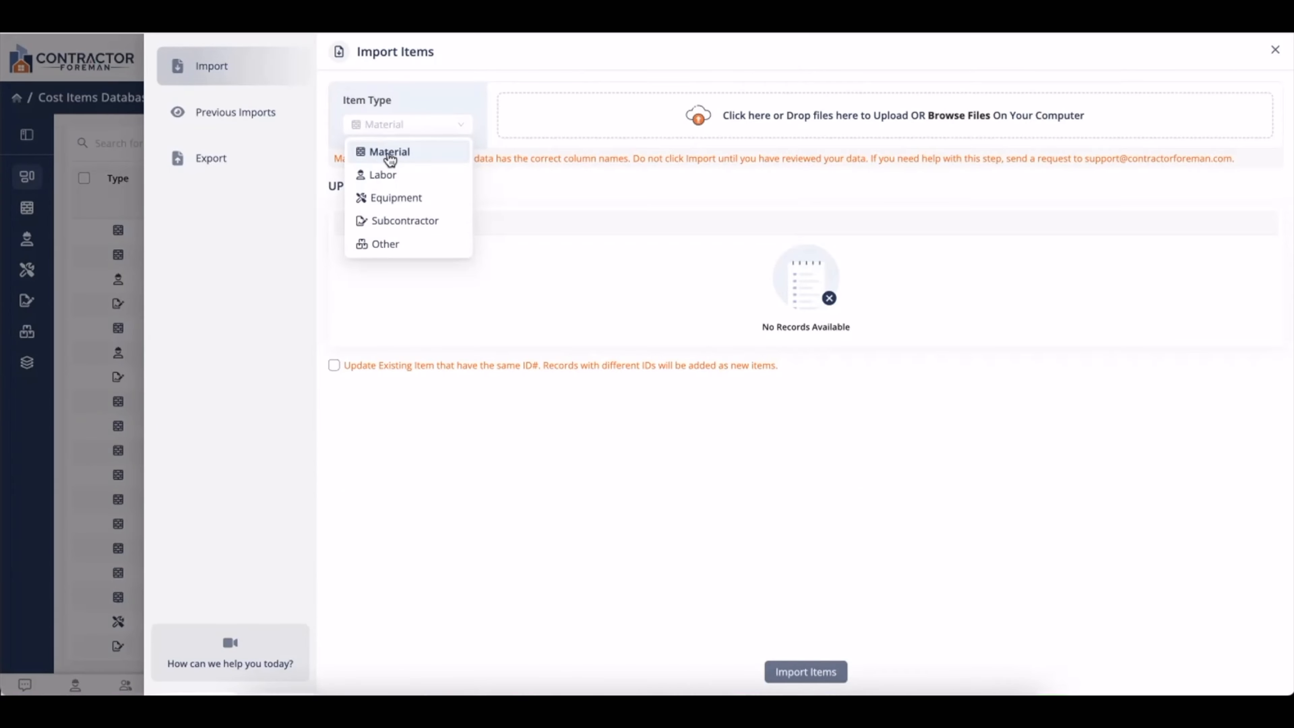
pyautogui.click(607, 127)
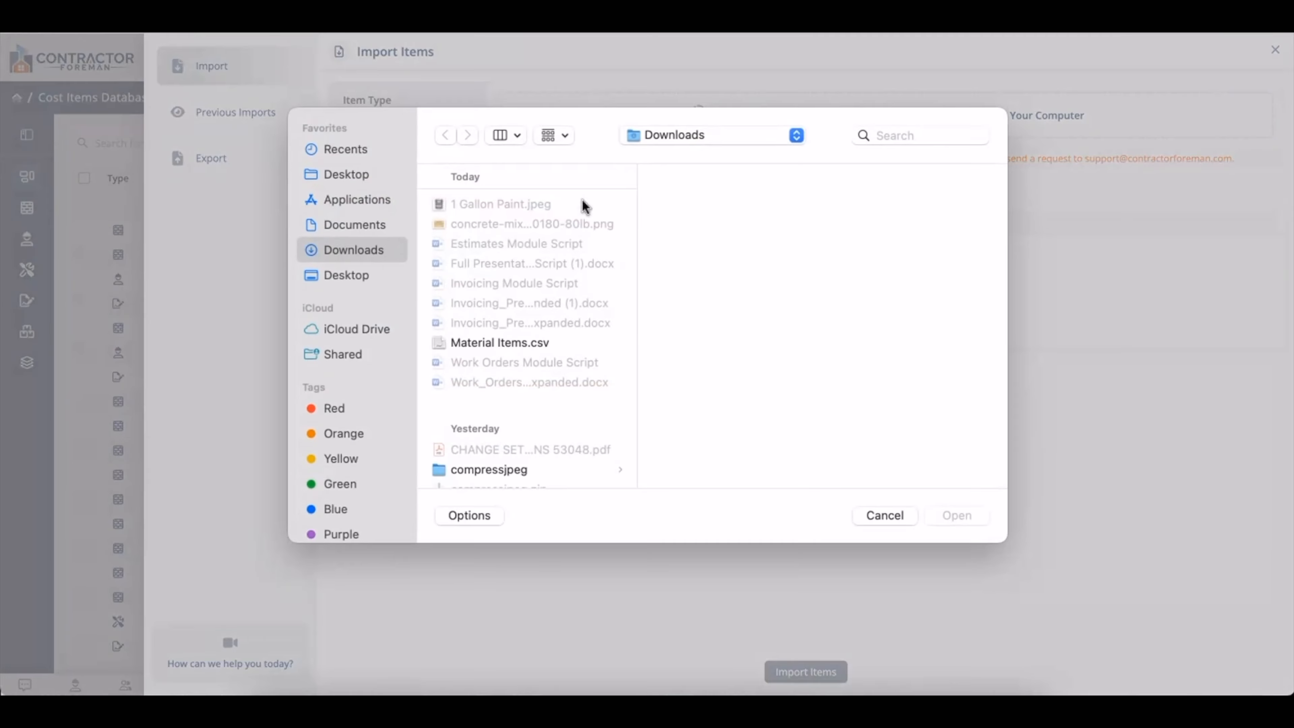
pyautogui.doubleClick(521, 336)
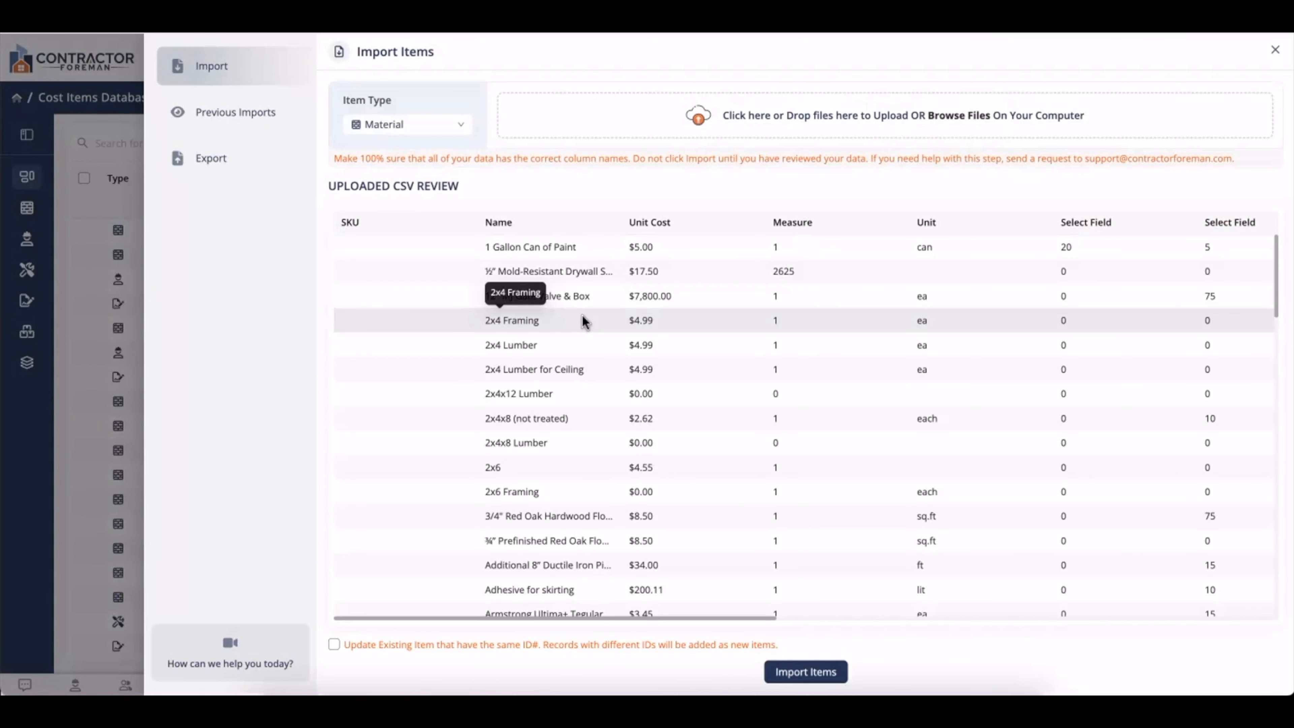
pyautogui.scroll(-5, 632, 310)
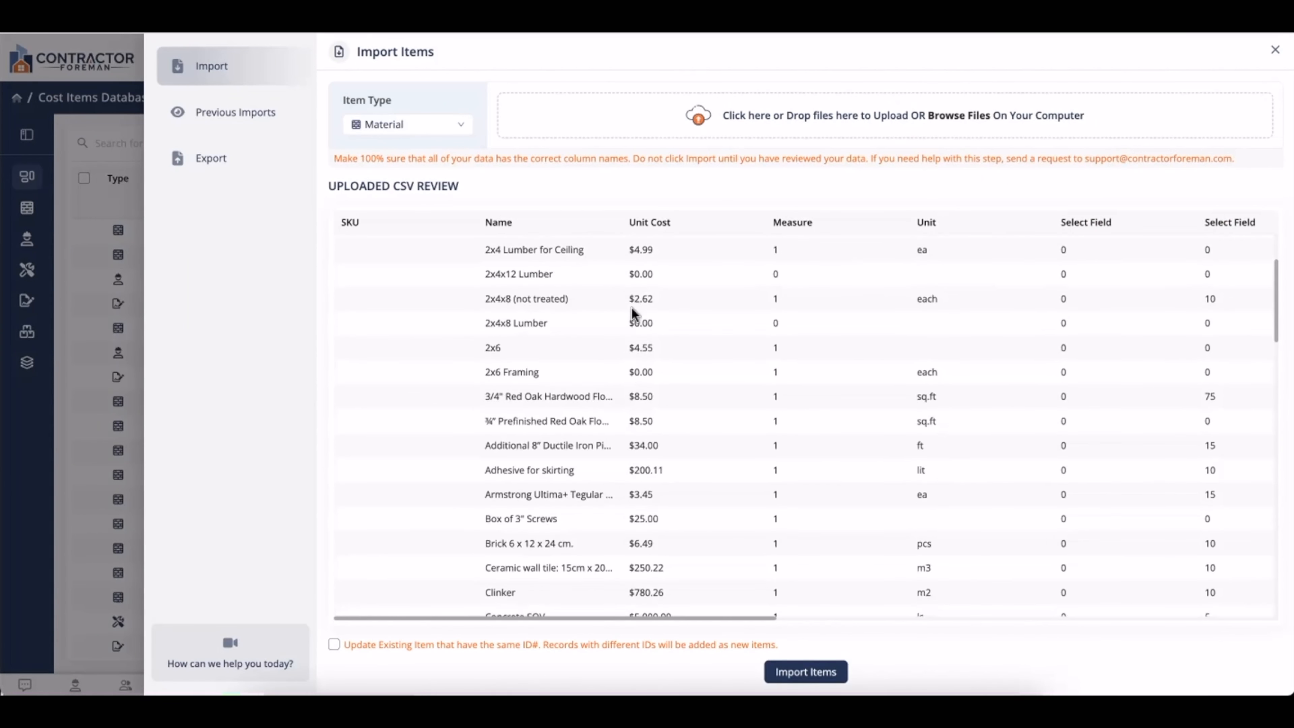
pyautogui.scroll(-10, 632, 311)
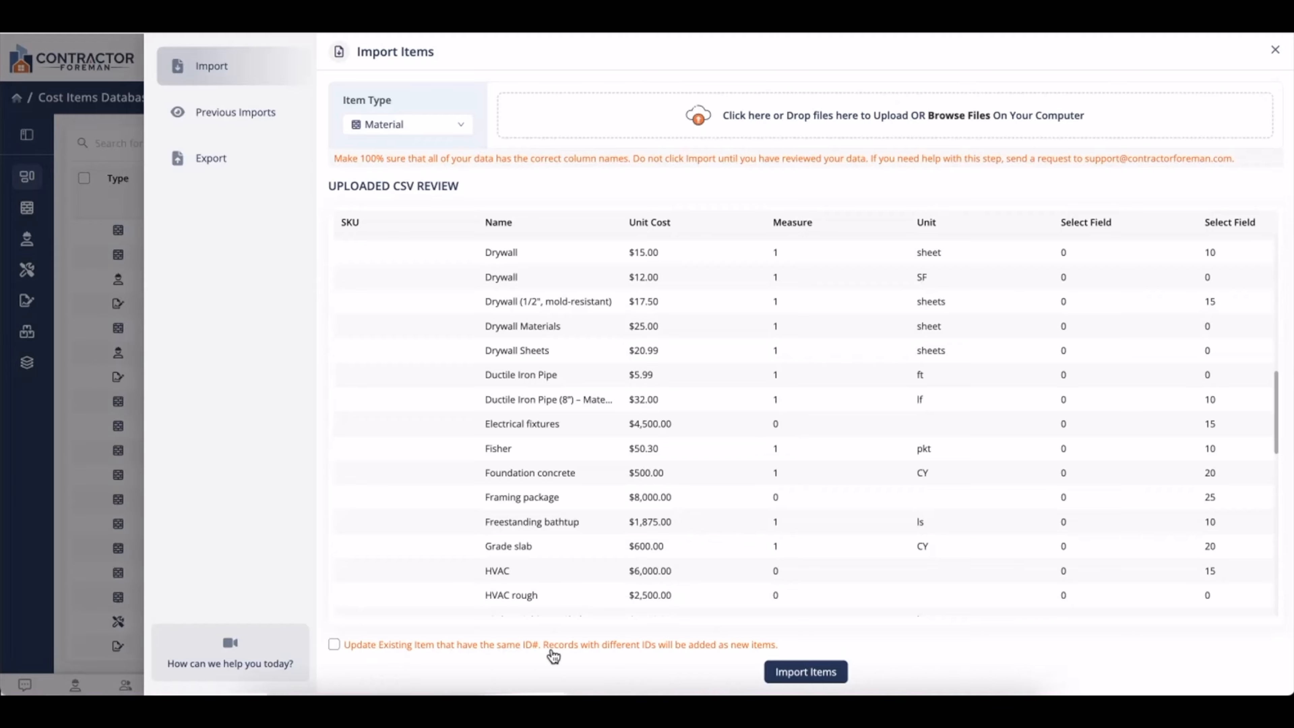
# Enable updating existing items that have the same ID and import the uploaded material items.
pyautogui.click(758, 650)
pyautogui.click(816, 675)
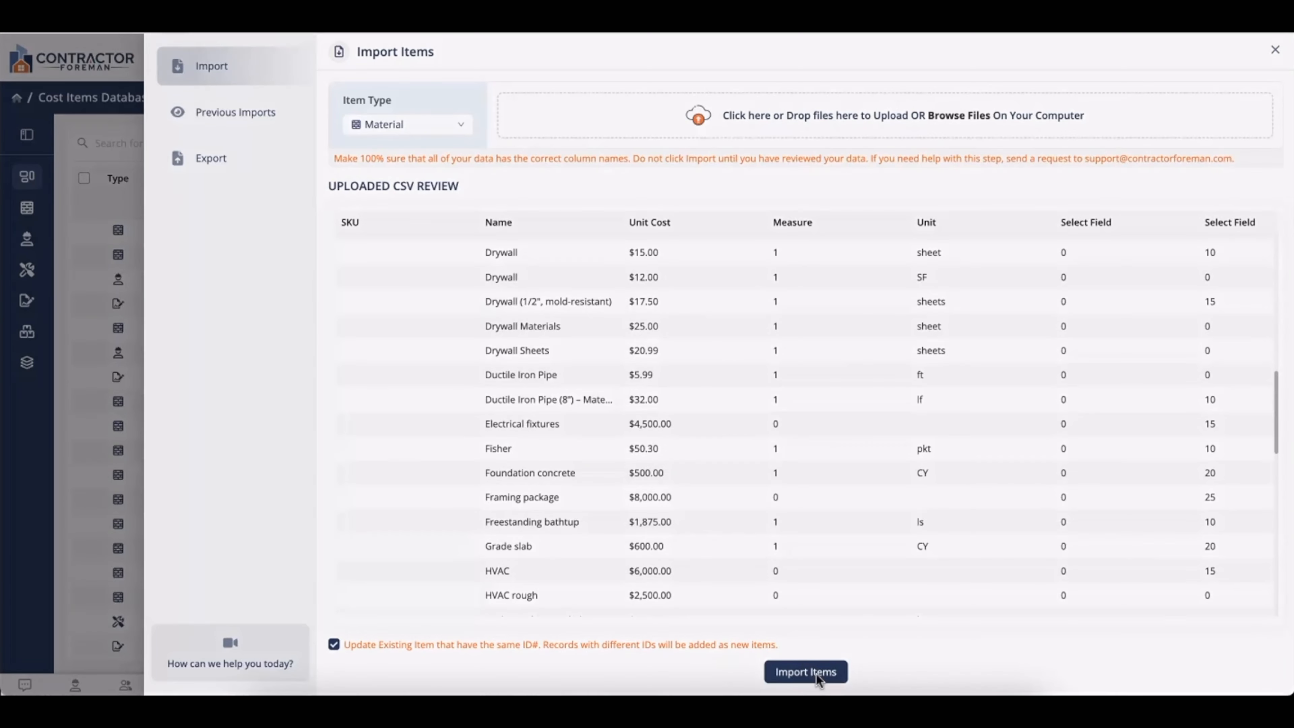
pyautogui.click(615, 408)
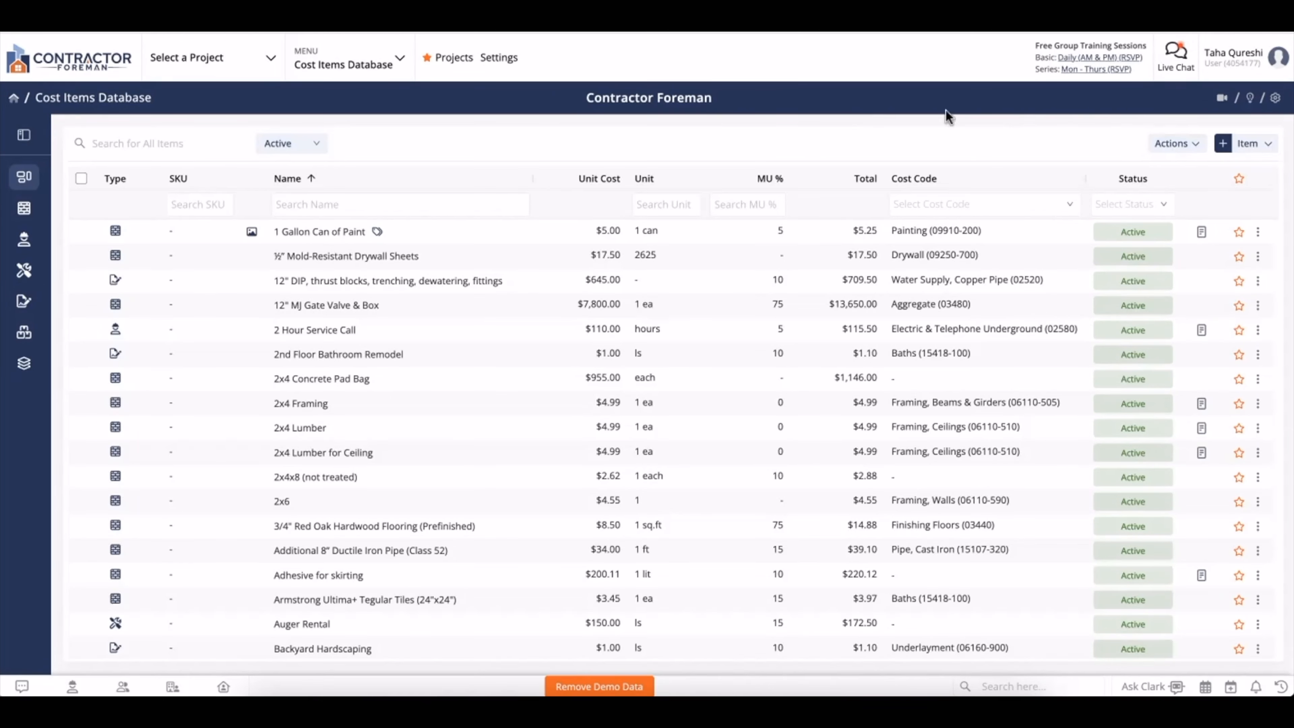
# Start a new item group and name it Install 2x4 Concrete Pad.
pyautogui.click(1228, 145)
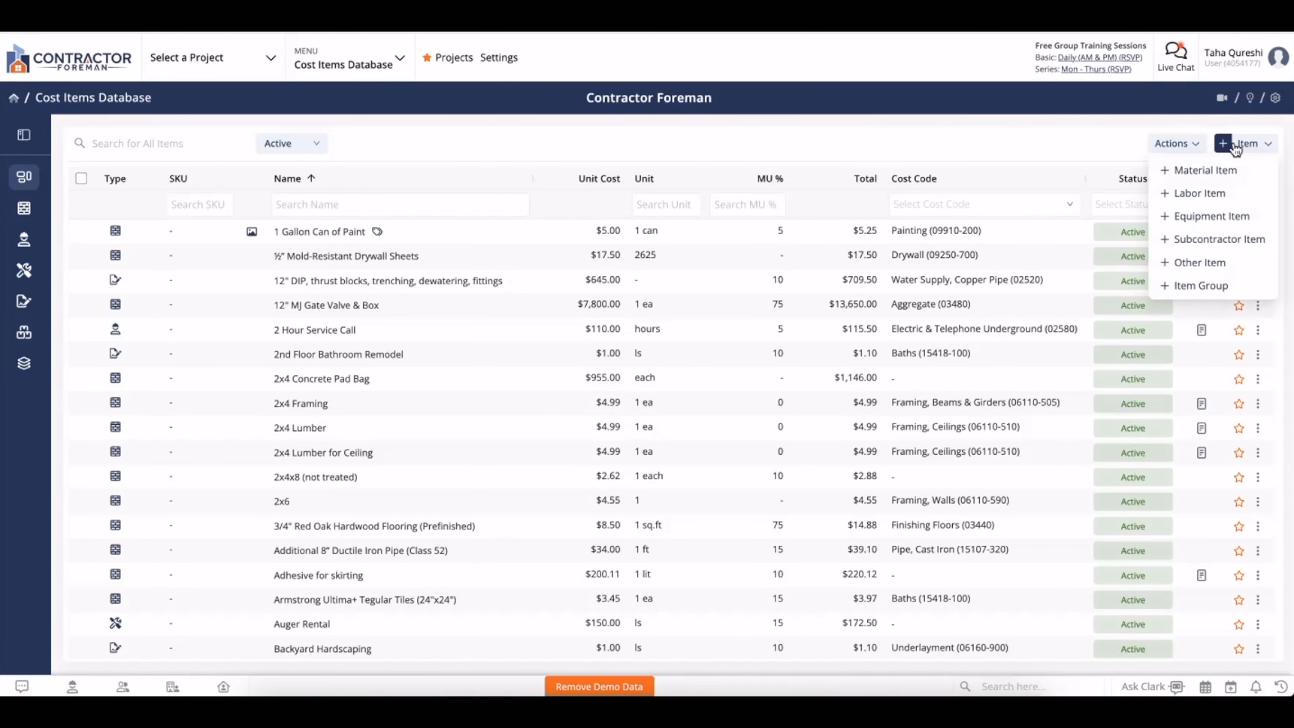
pyautogui.click(1208, 287)
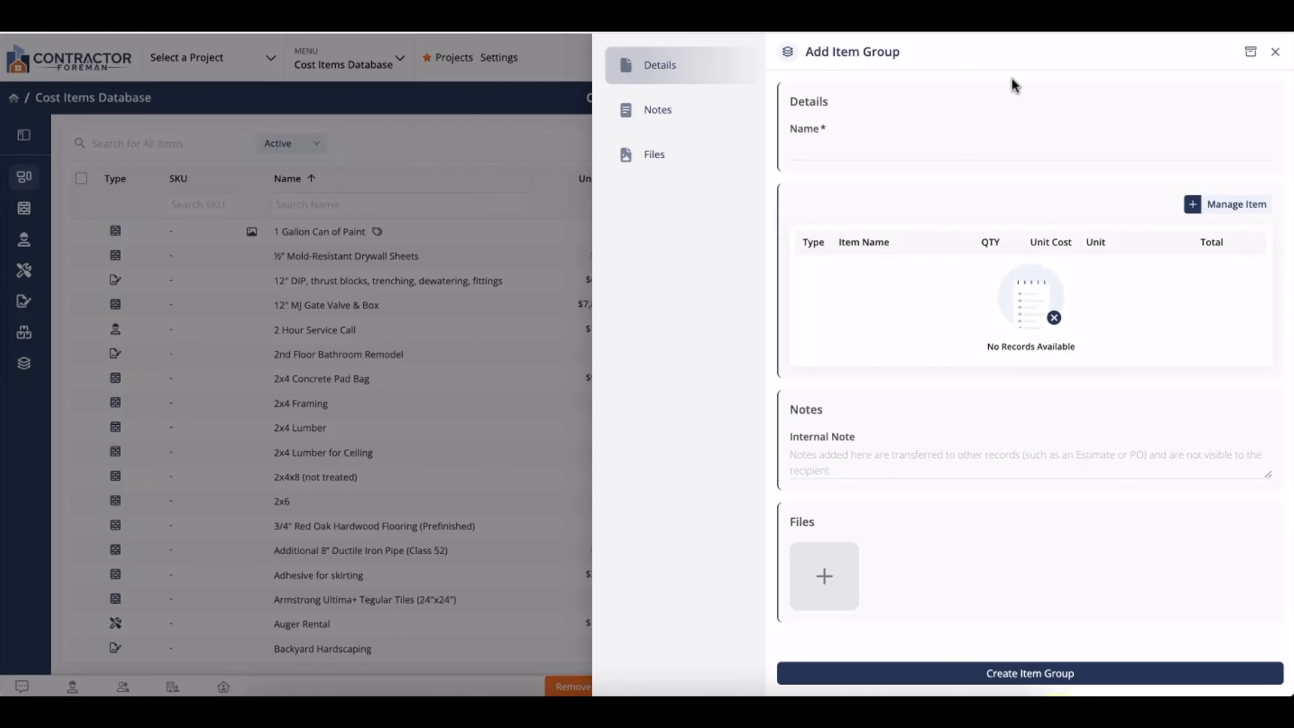
pyautogui.click(975, 151)
pyautogui.write('Inst')
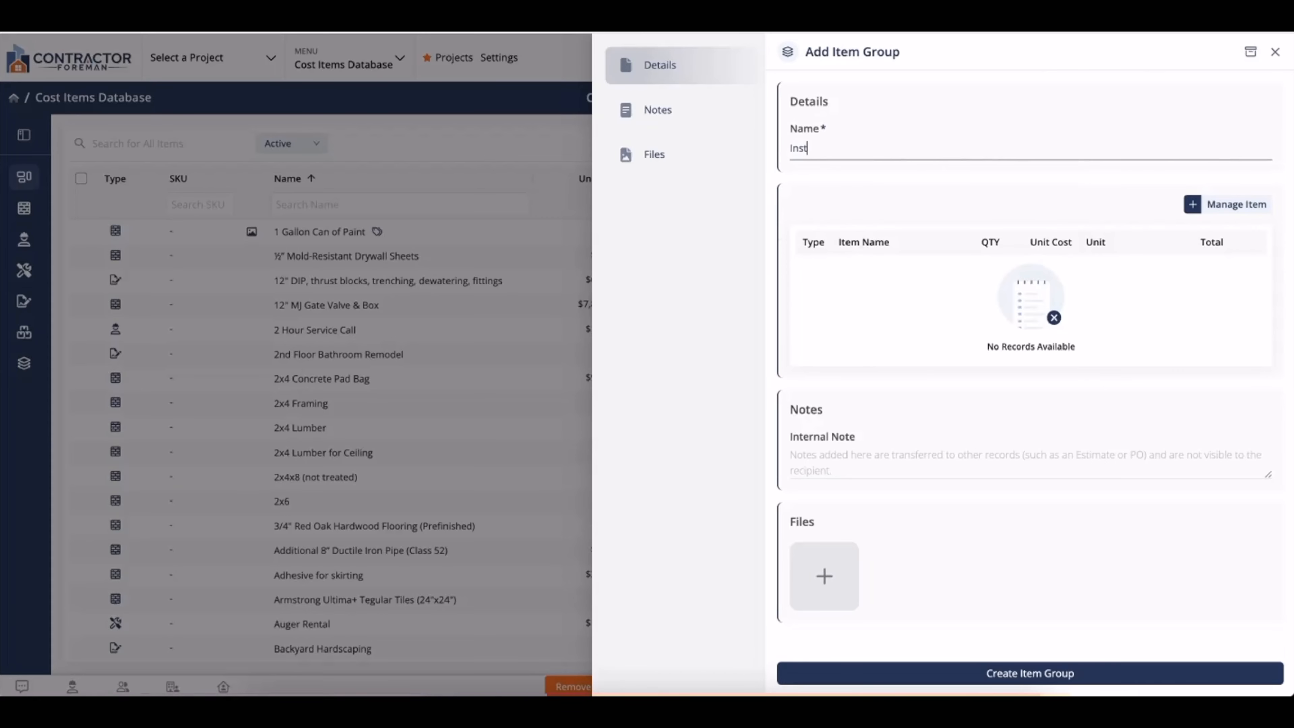
pyautogui.write('all 2x4 Concrete Pad')
# Search the material items for "concrete" and select 2x4 Concrete Pad Bag for the item group.
pyautogui.click(1202, 208)
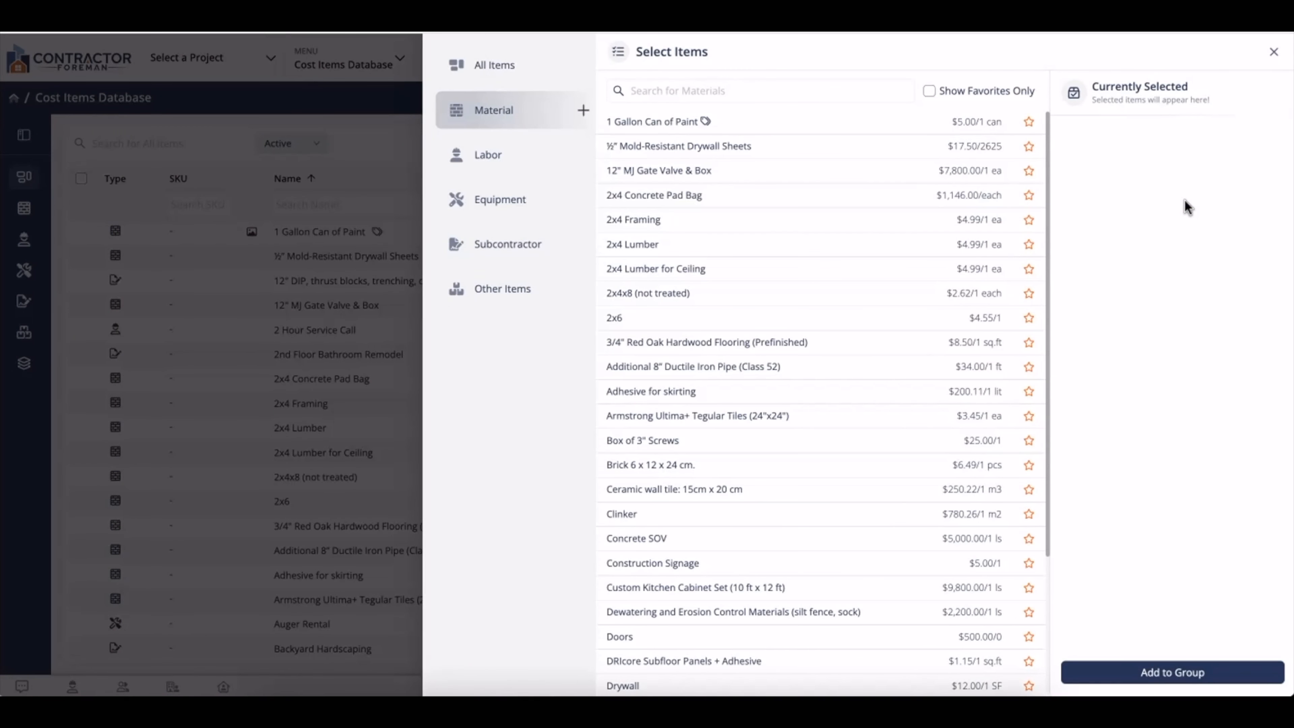
pyautogui.click(847, 86)
pyautogui.write('co')
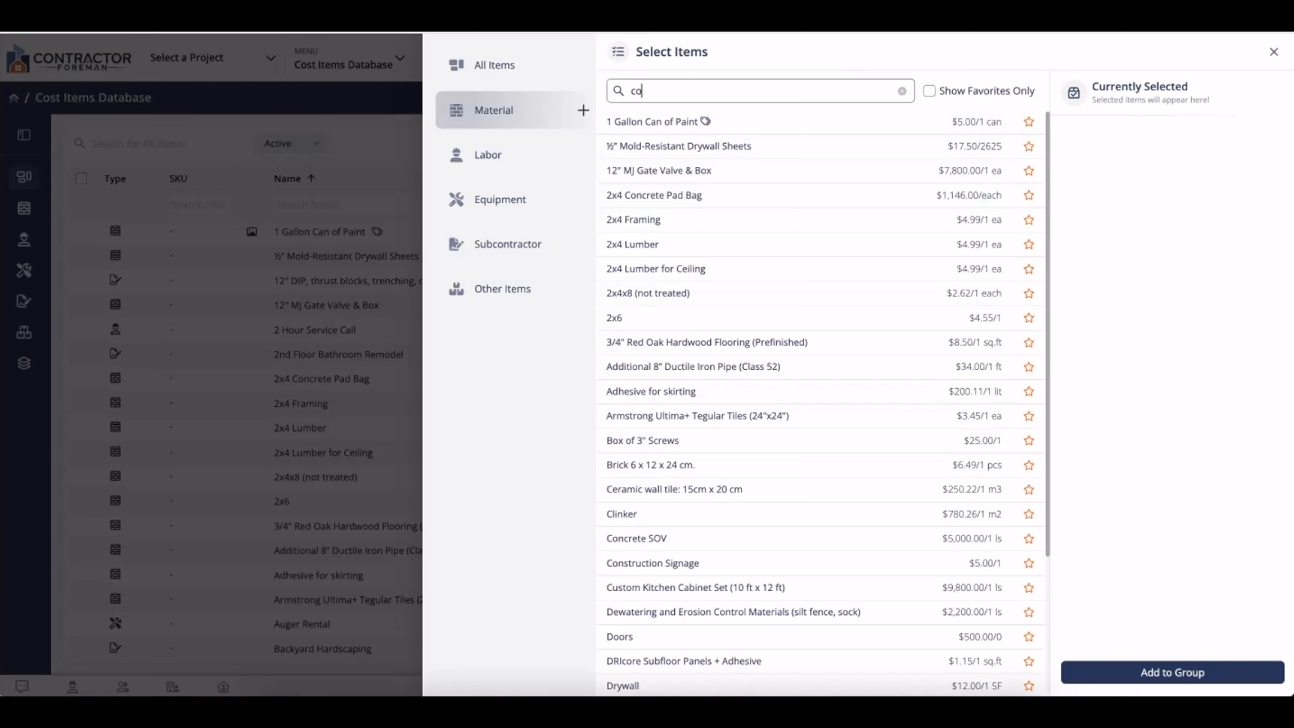
pyautogui.write('ncrete')
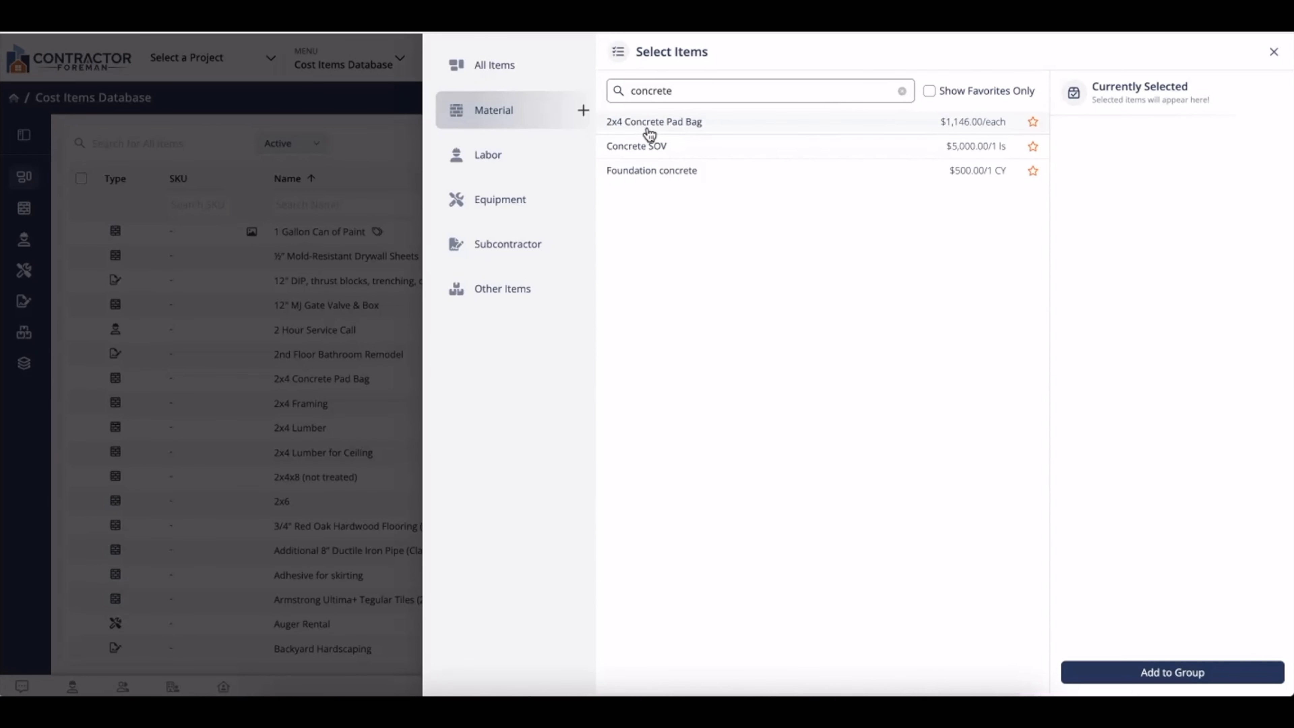
pyautogui.click(711, 130)
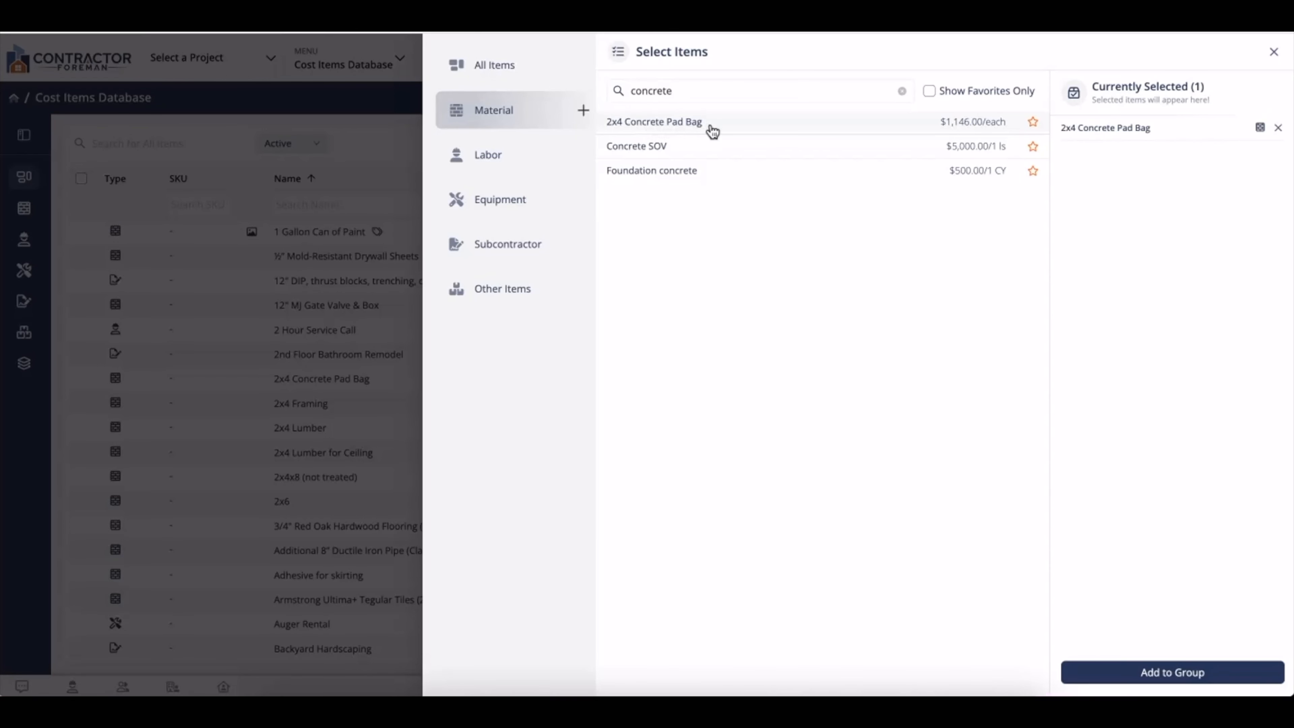
# Search the labor items for "journey", select Journeyman Labor, and add the selected items to the group.
pyautogui.click(523, 154)
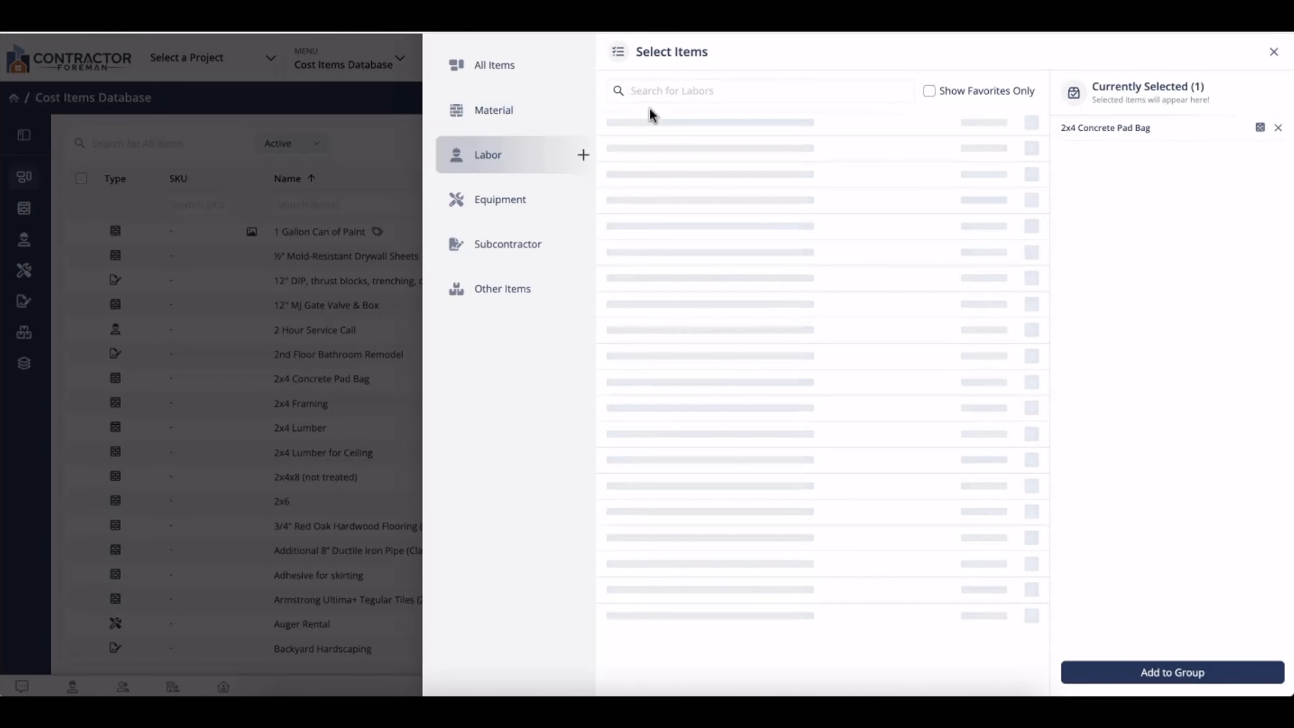
pyautogui.click(680, 92)
pyautogui.write('journey')
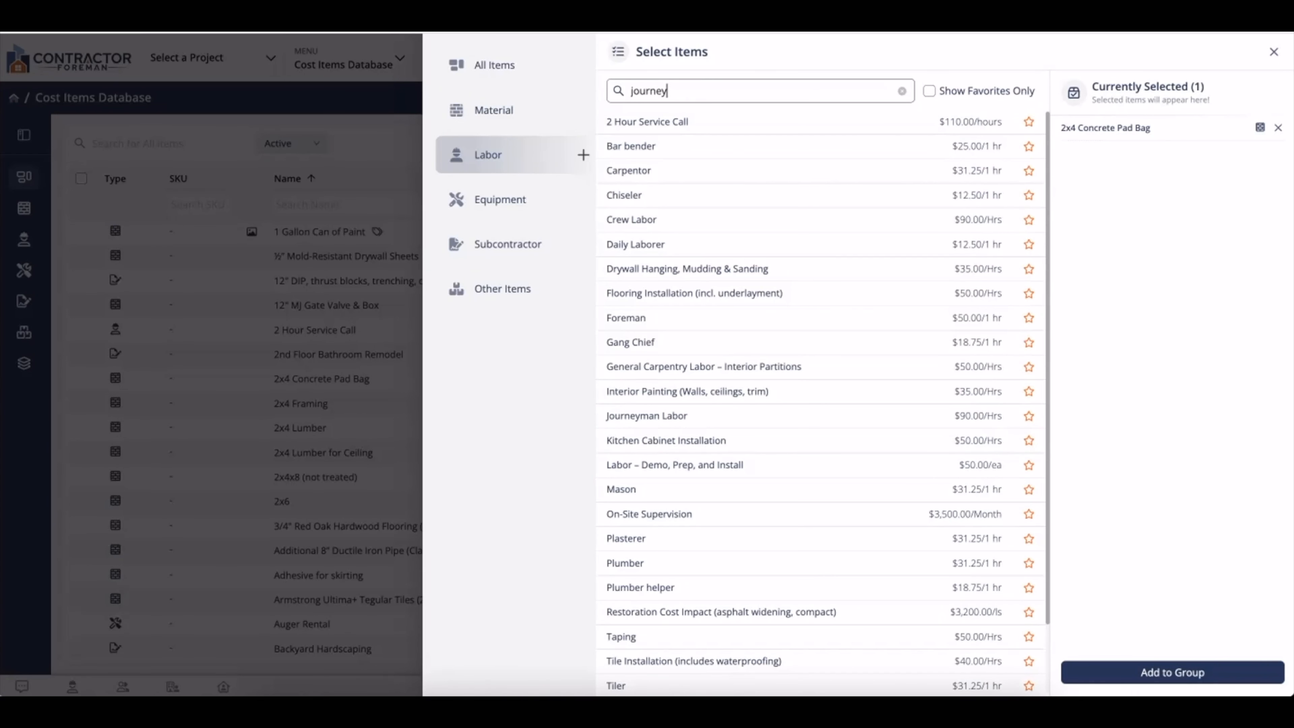
pyautogui.click(687, 132)
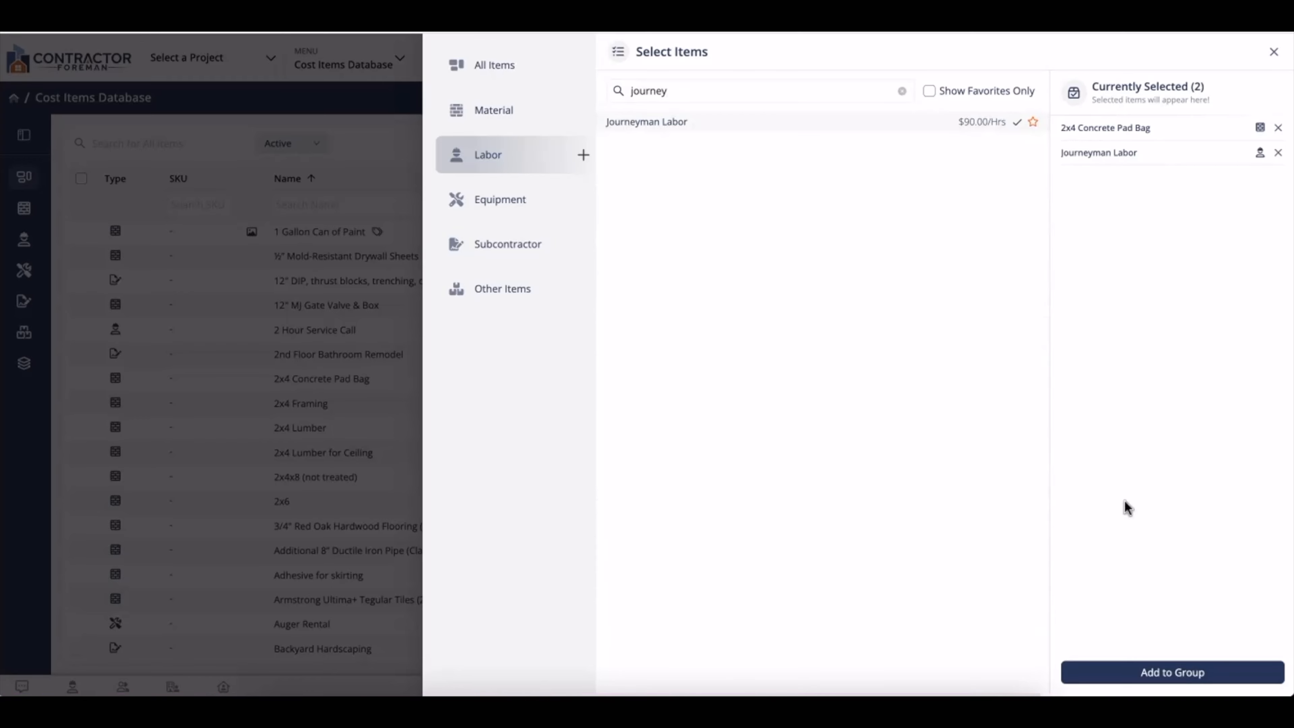
pyautogui.click(1132, 664)
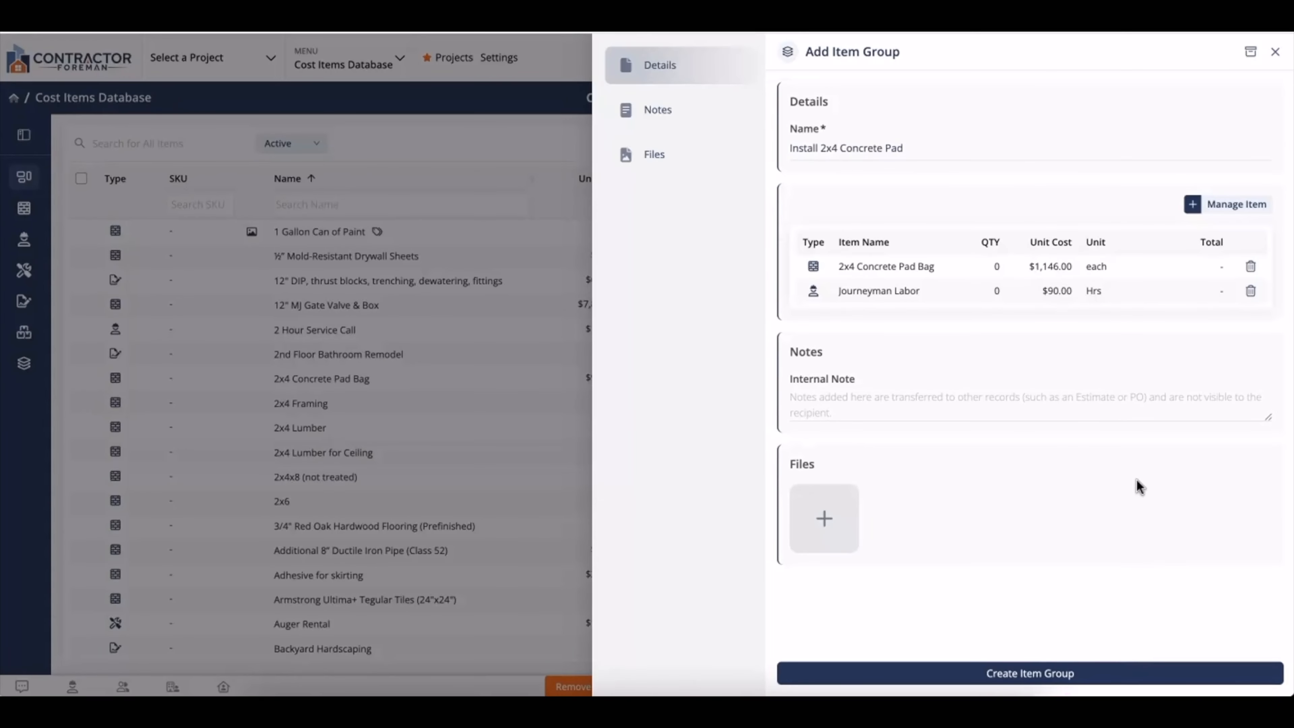
# Set the group quantities to 1 for 2x4 Concrete Pad Bag and 16 for Journeyman Labor.
pyautogui.click(998, 267)
pyautogui.write('1')
pyautogui.click(993, 292)
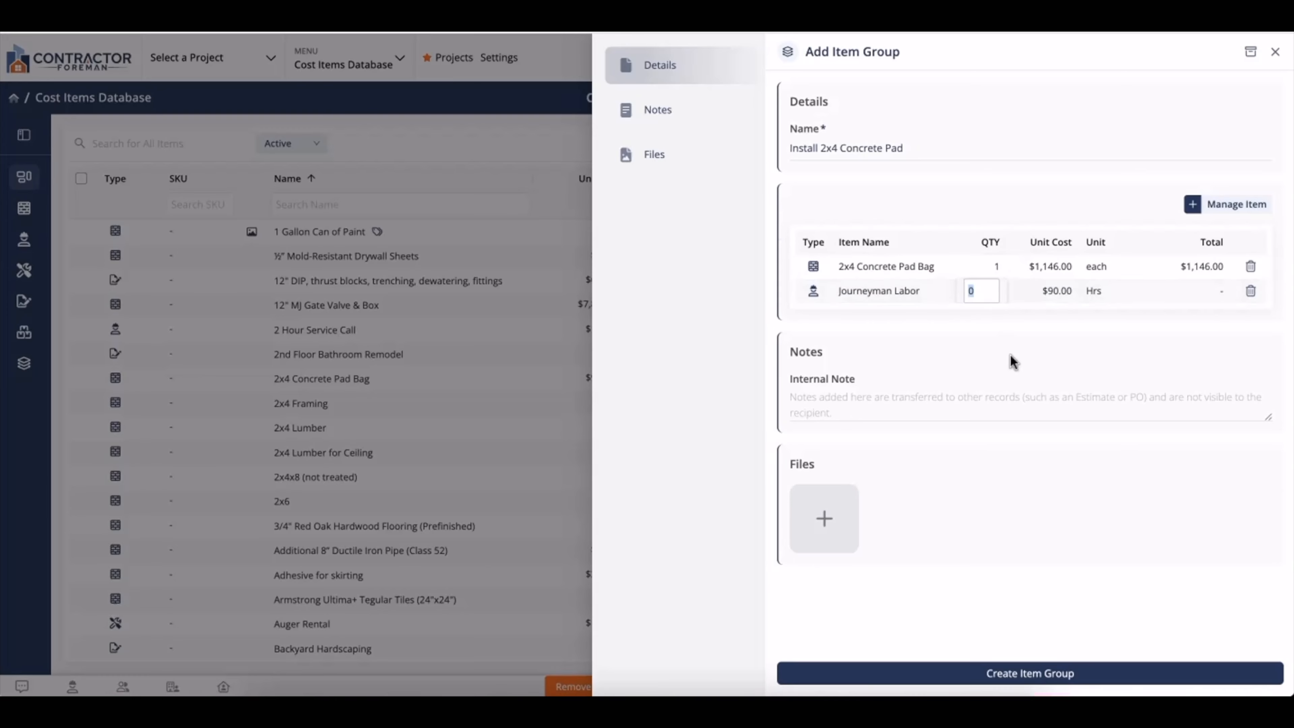
pyautogui.write('16')
# Enter the internal note "Labor and Material to install 2x4 Concrete Pad" and create the item group.
pyautogui.click(923, 392)
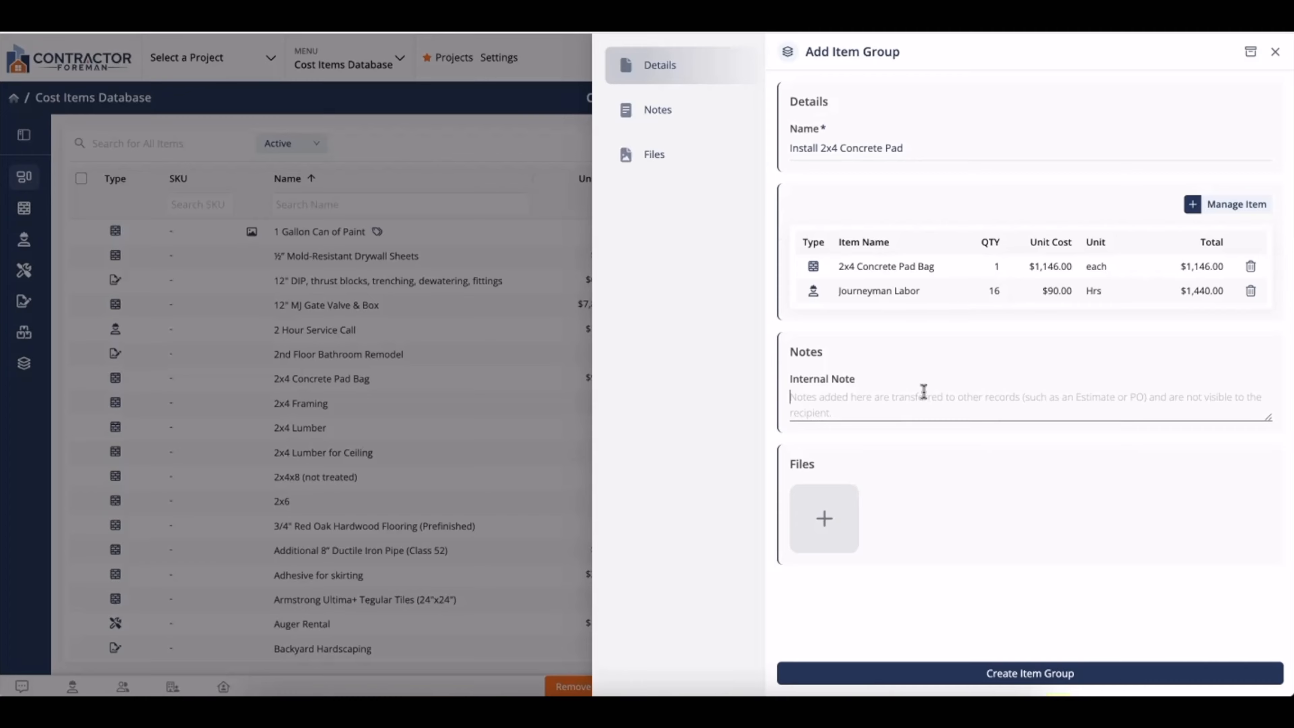
pyautogui.write('L')
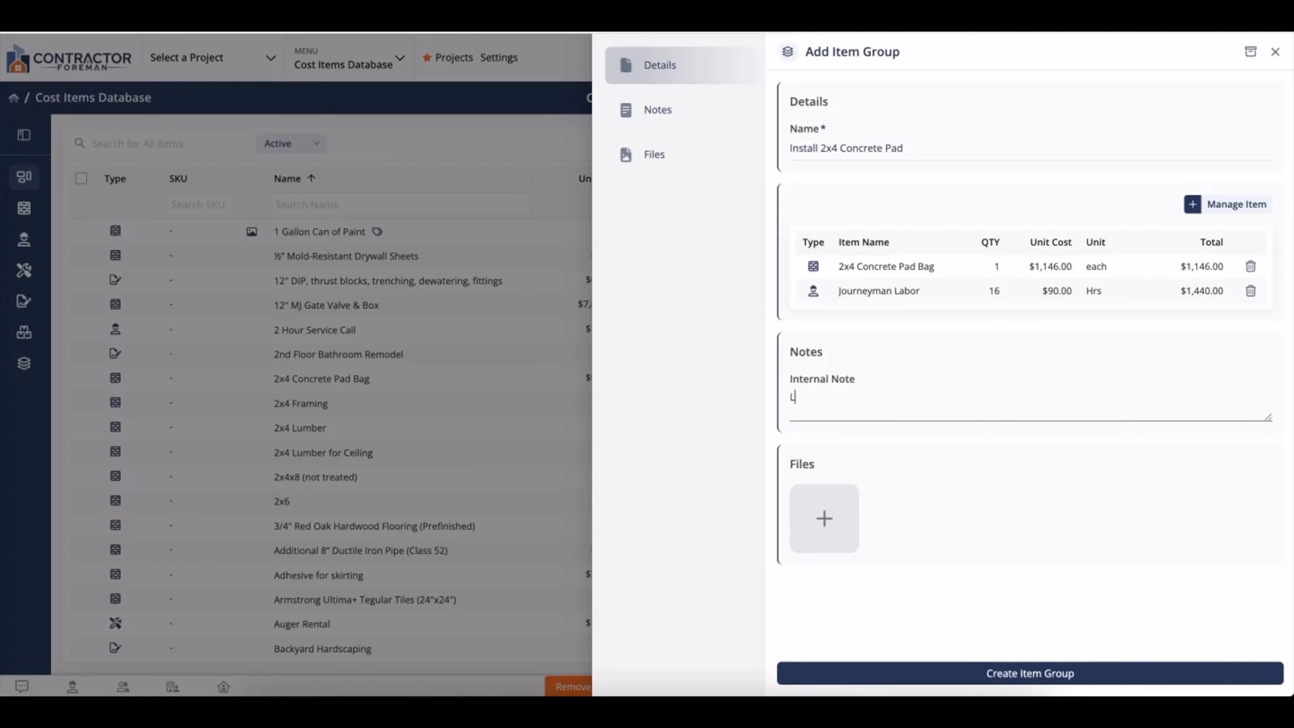
pyautogui.write('abor and Material to install 2x4 Con')
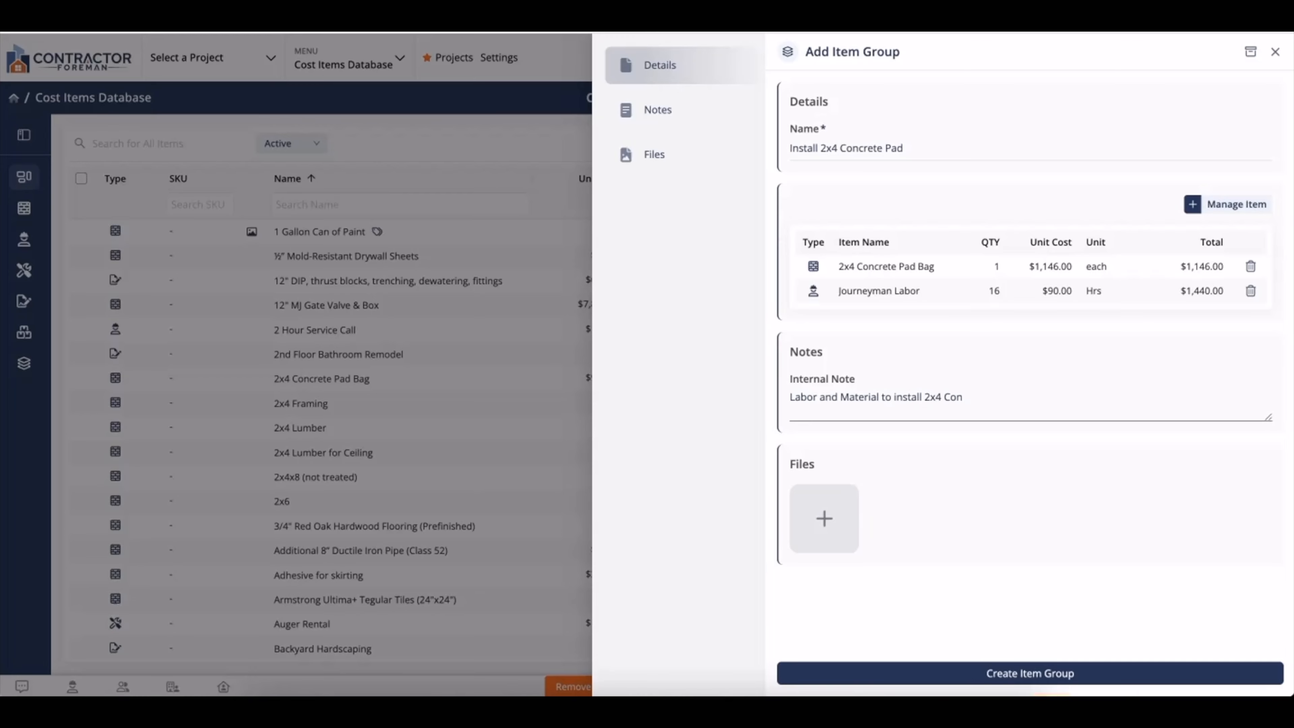
pyautogui.write('crete Pad')
pyautogui.click(965, 592)
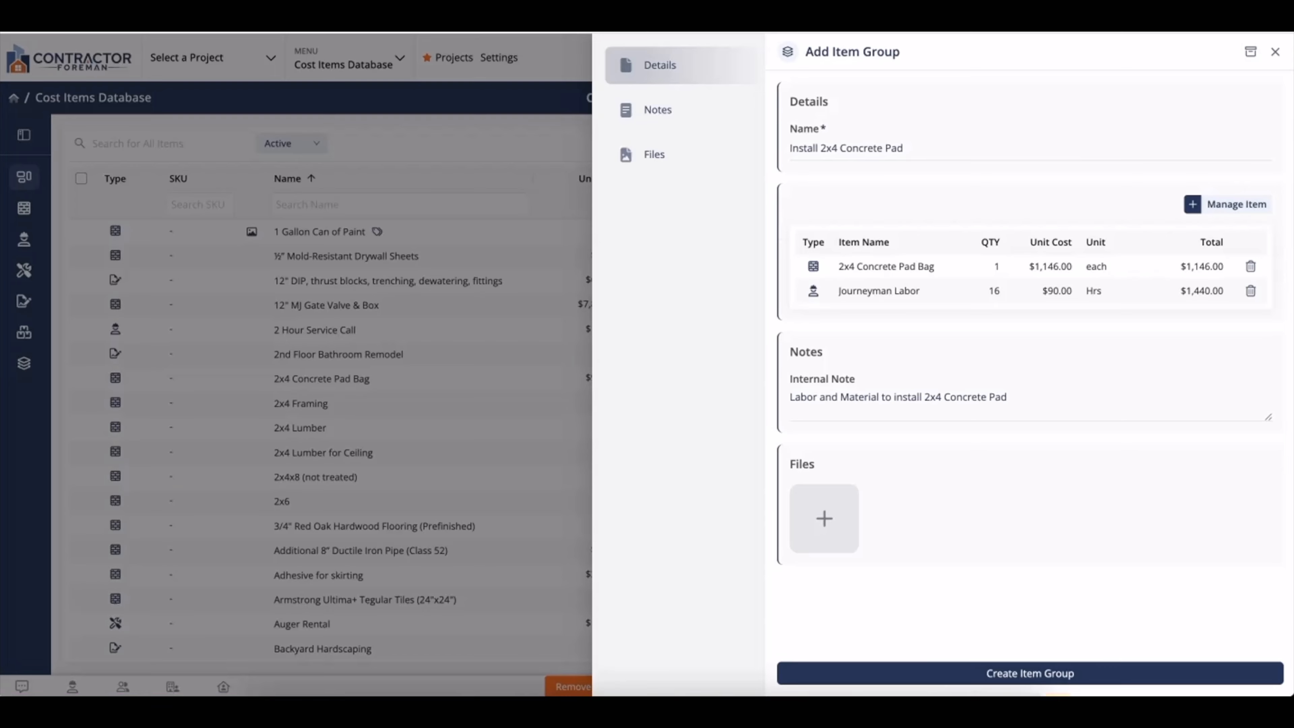
pyautogui.click(905, 683)
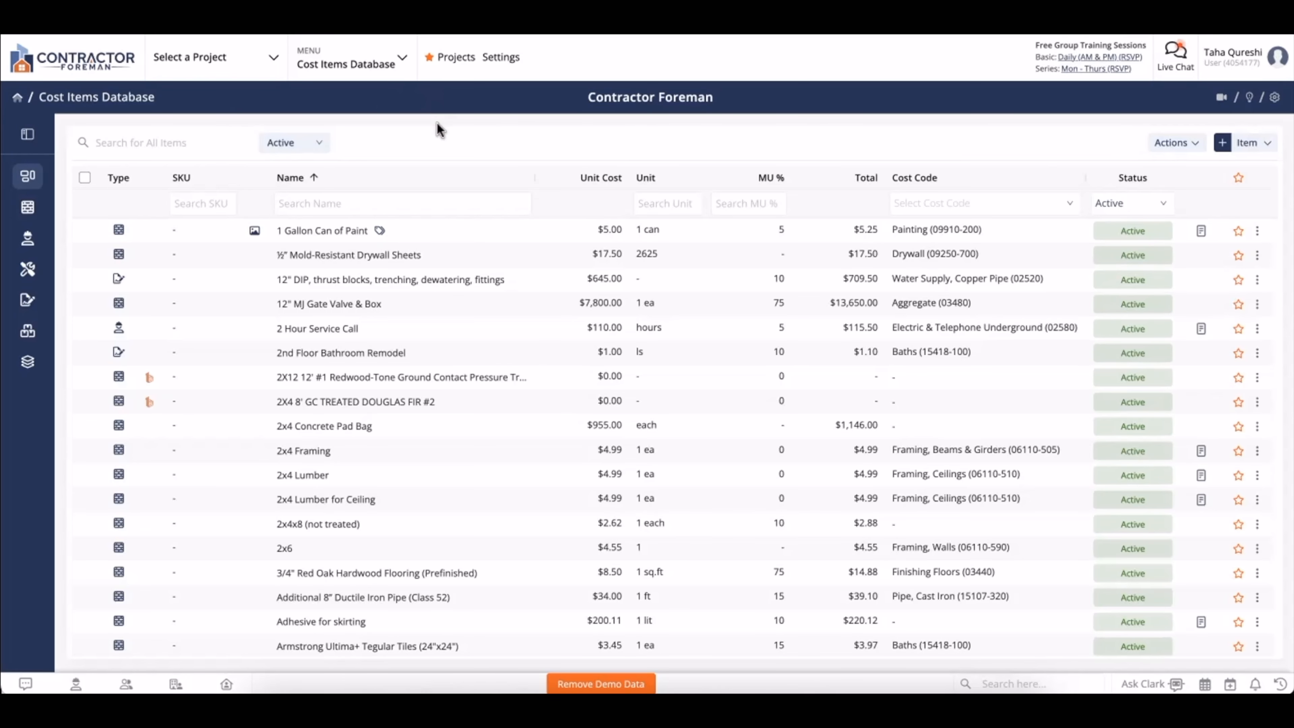
# Go to the Settings page, search for "1build", and open the 1build.com Settings under Integrations.
pyautogui.click(389, 71)
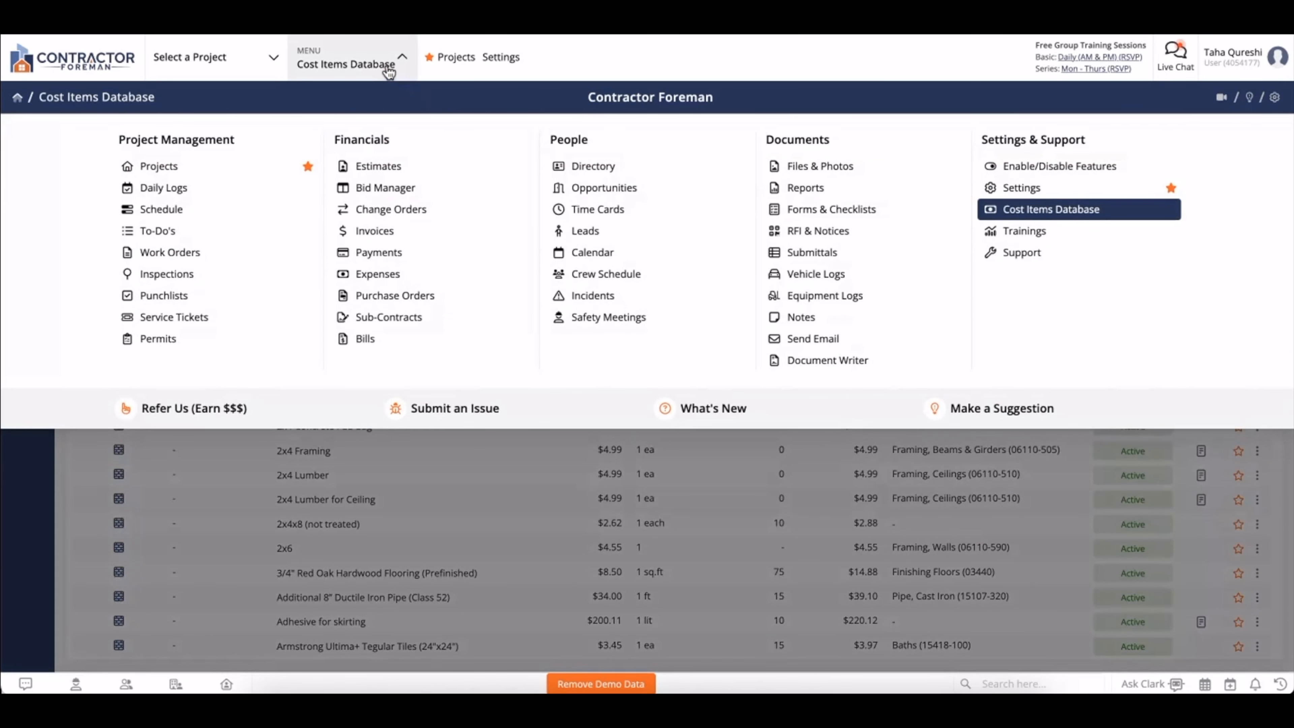
pyautogui.click(1033, 194)
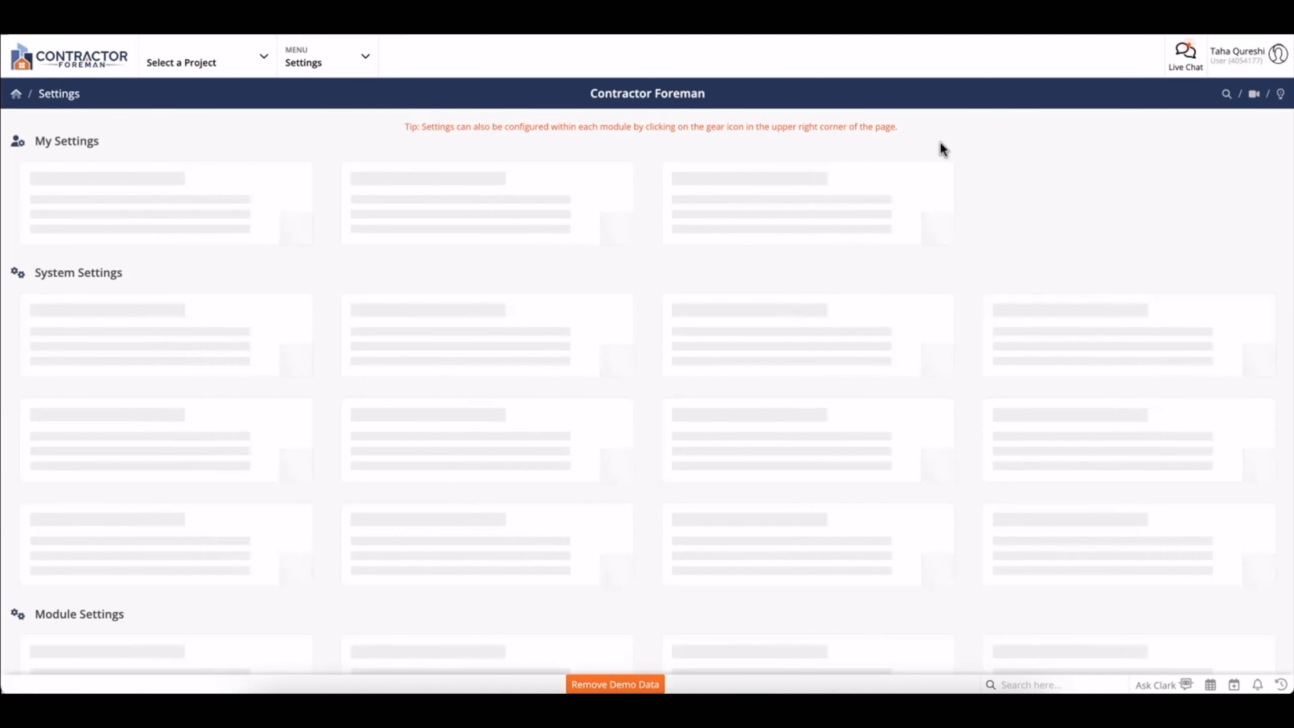
pyautogui.click(665, 93)
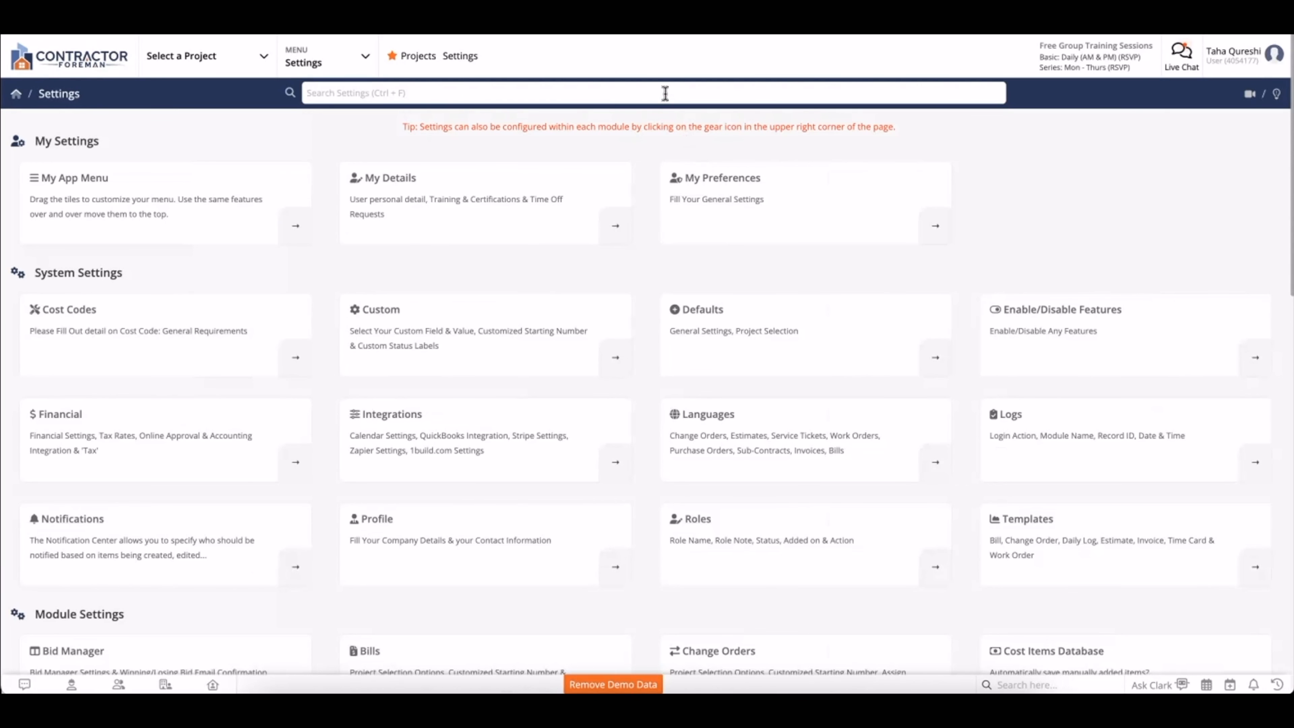
pyautogui.write('1build')
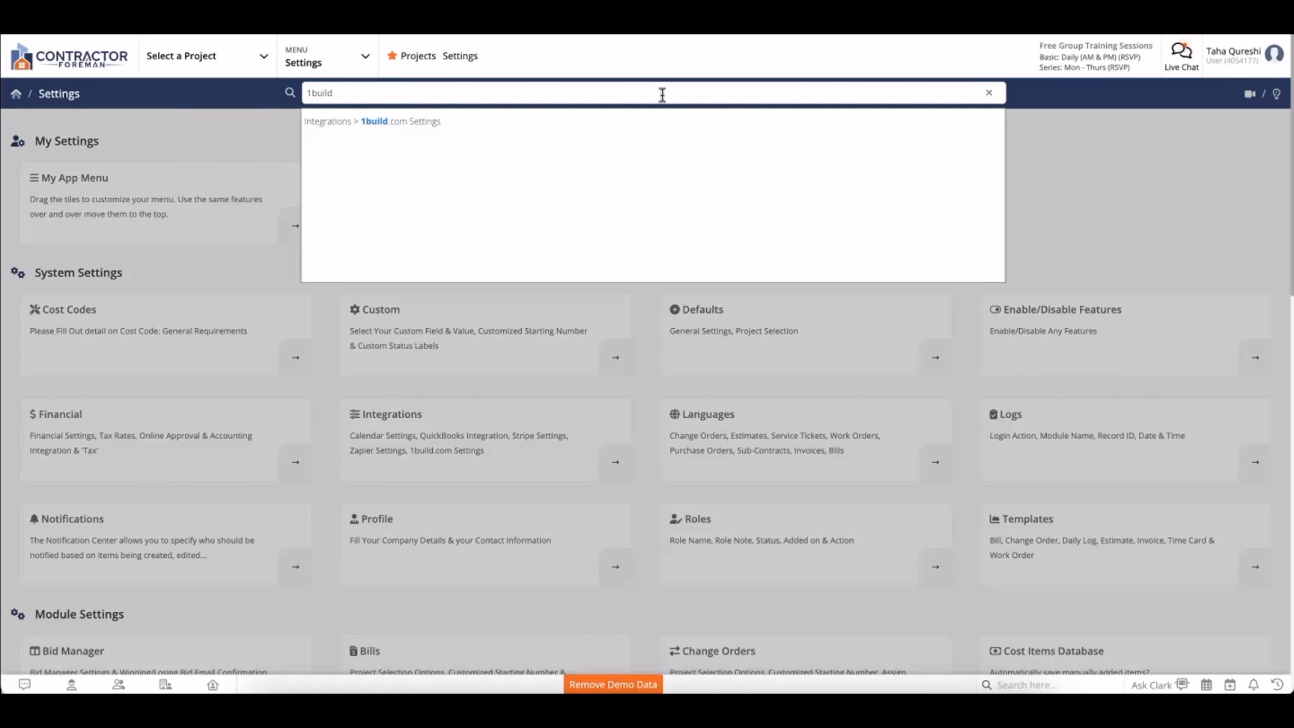
pyautogui.click(509, 127)
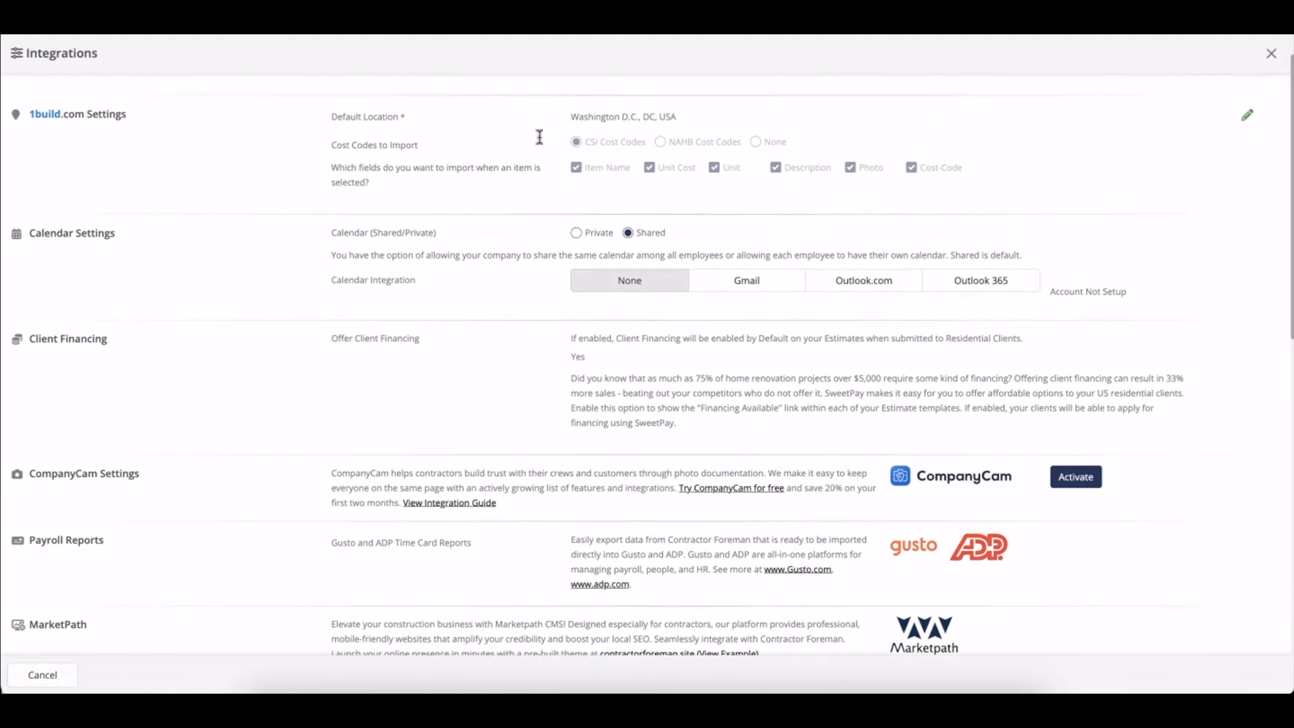
# Open the 1build.com settings for editing, save them, and return to the Cost Items Database.
pyautogui.click(1245, 123)
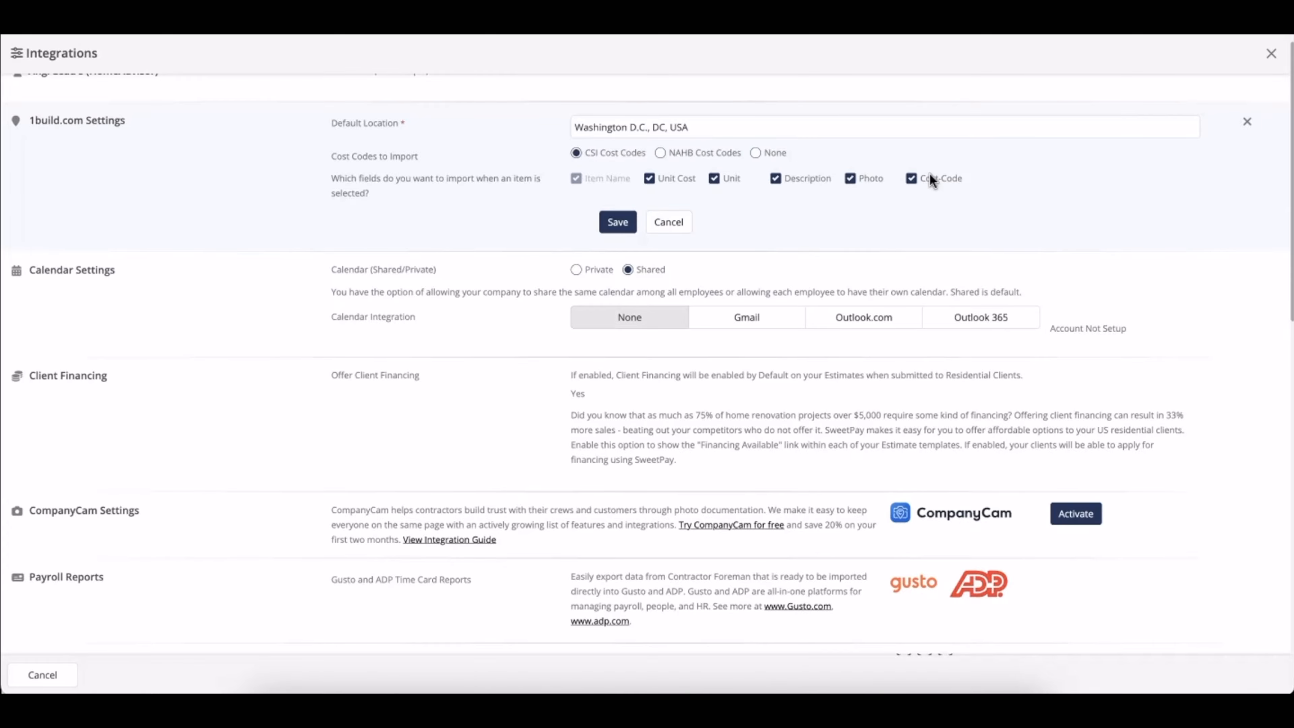
pyautogui.click(629, 225)
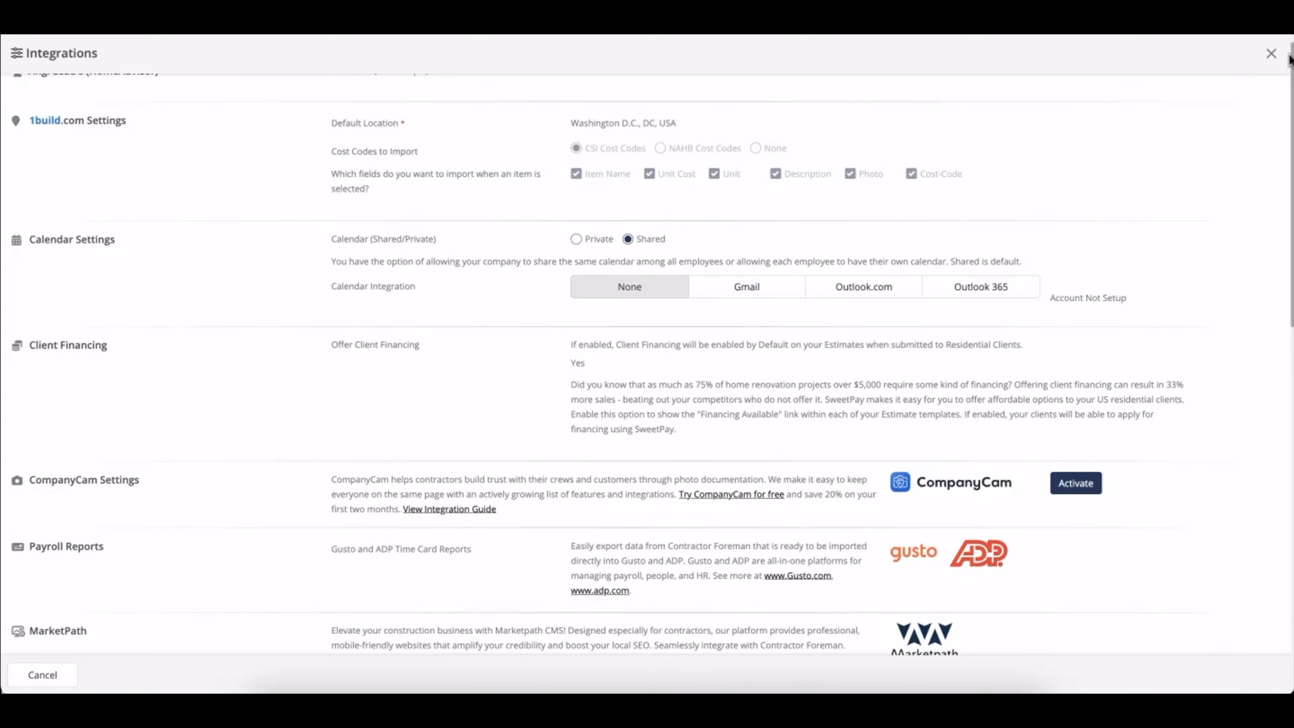
pyautogui.click(1271, 54)
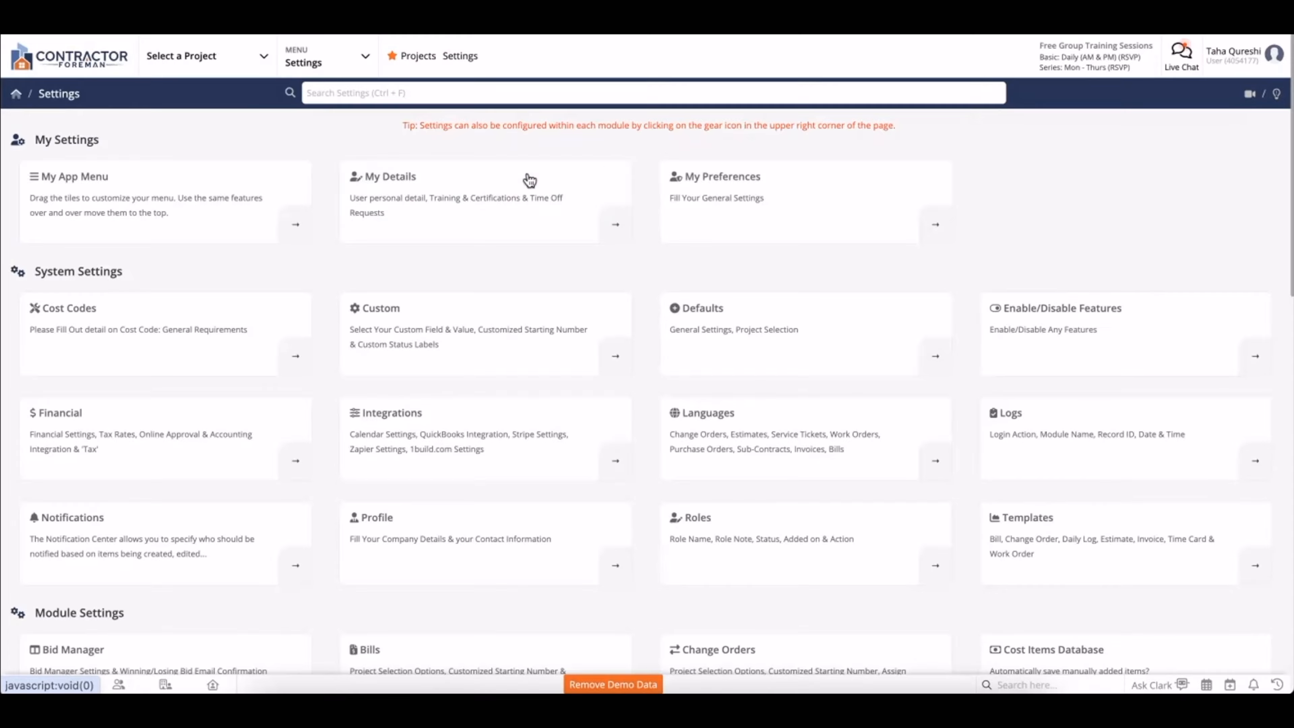
pyautogui.click(357, 74)
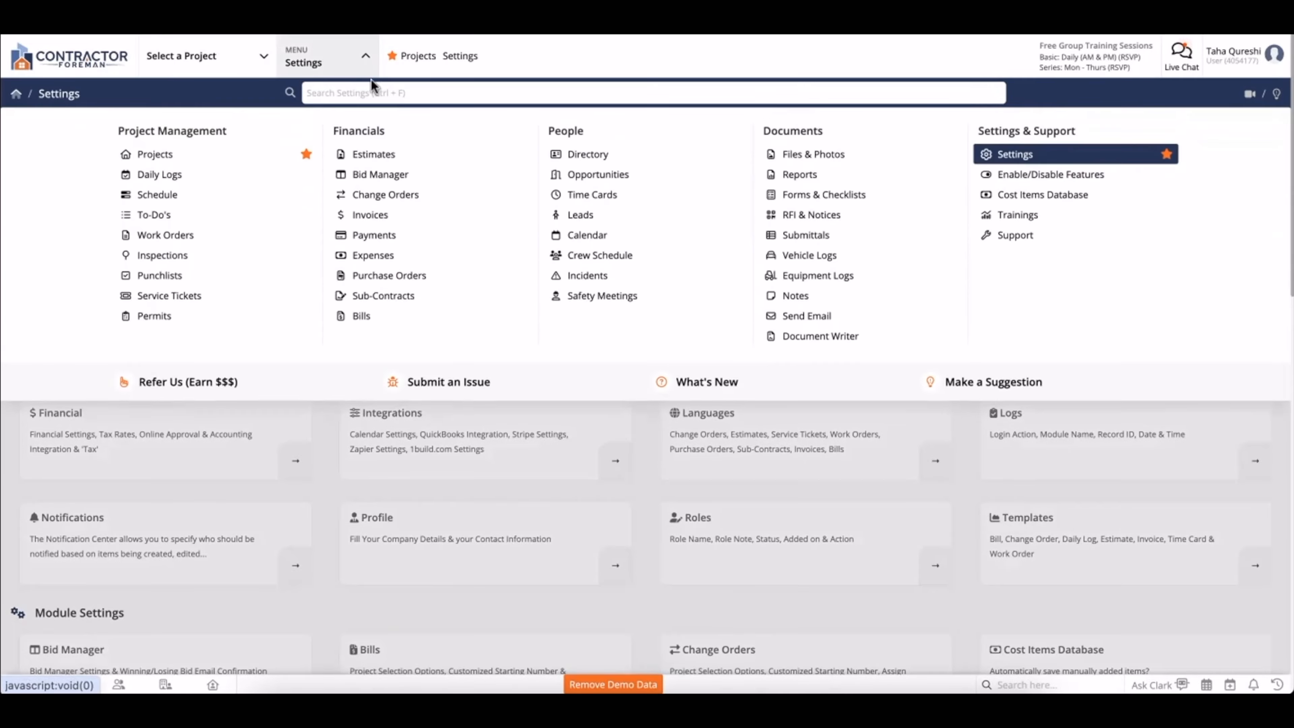
pyautogui.click(997, 198)
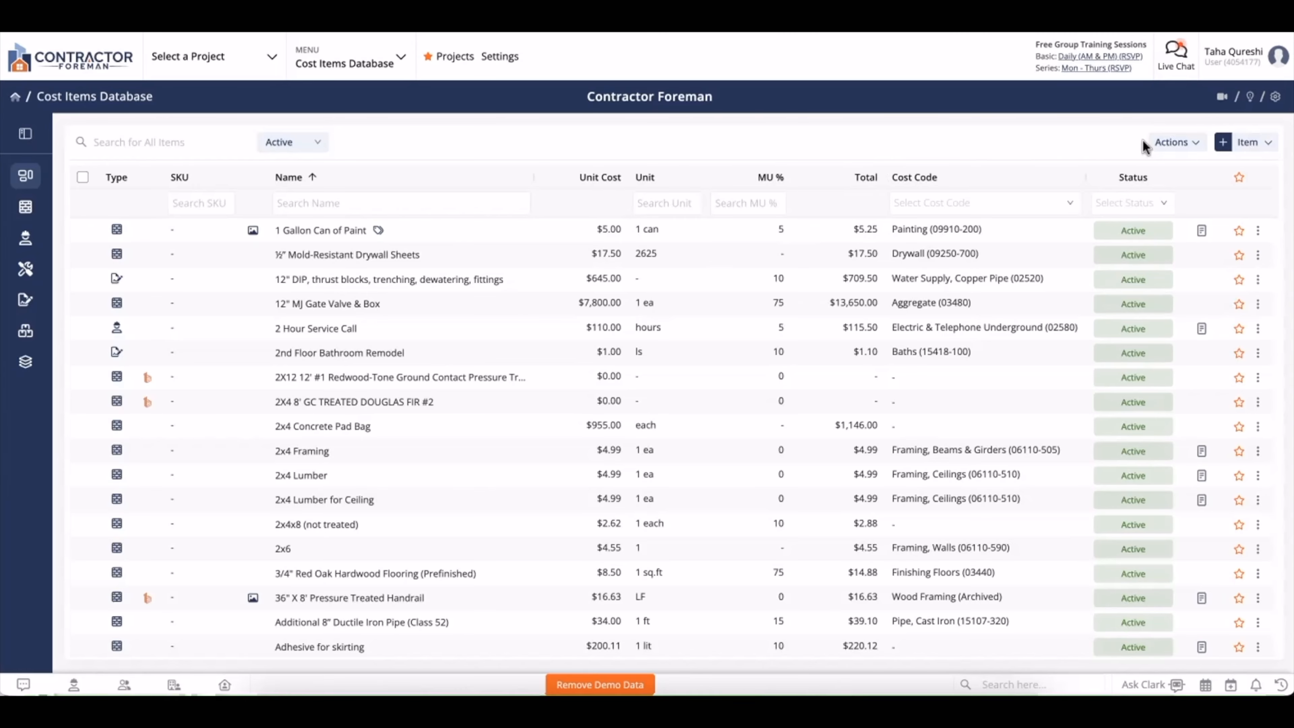
# Open the import from the 1build.com pricing database for the cost items.
pyautogui.click(1159, 145)
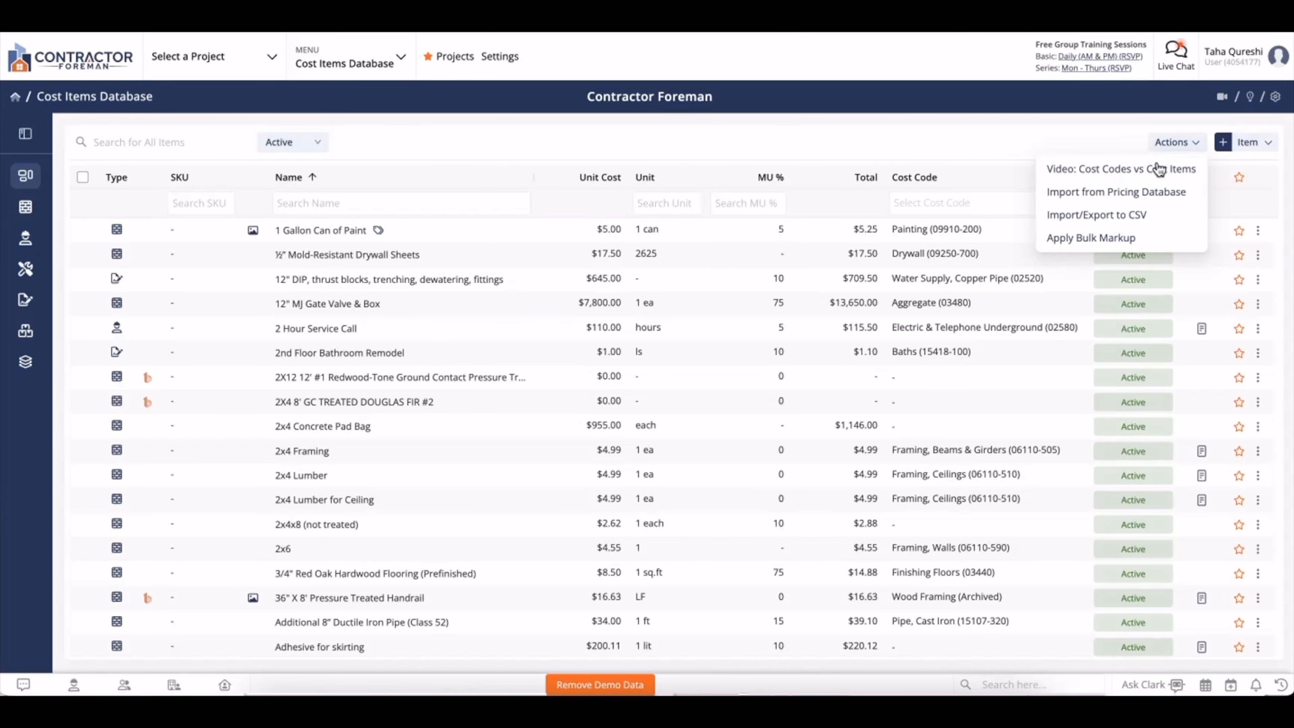
pyautogui.click(1158, 195)
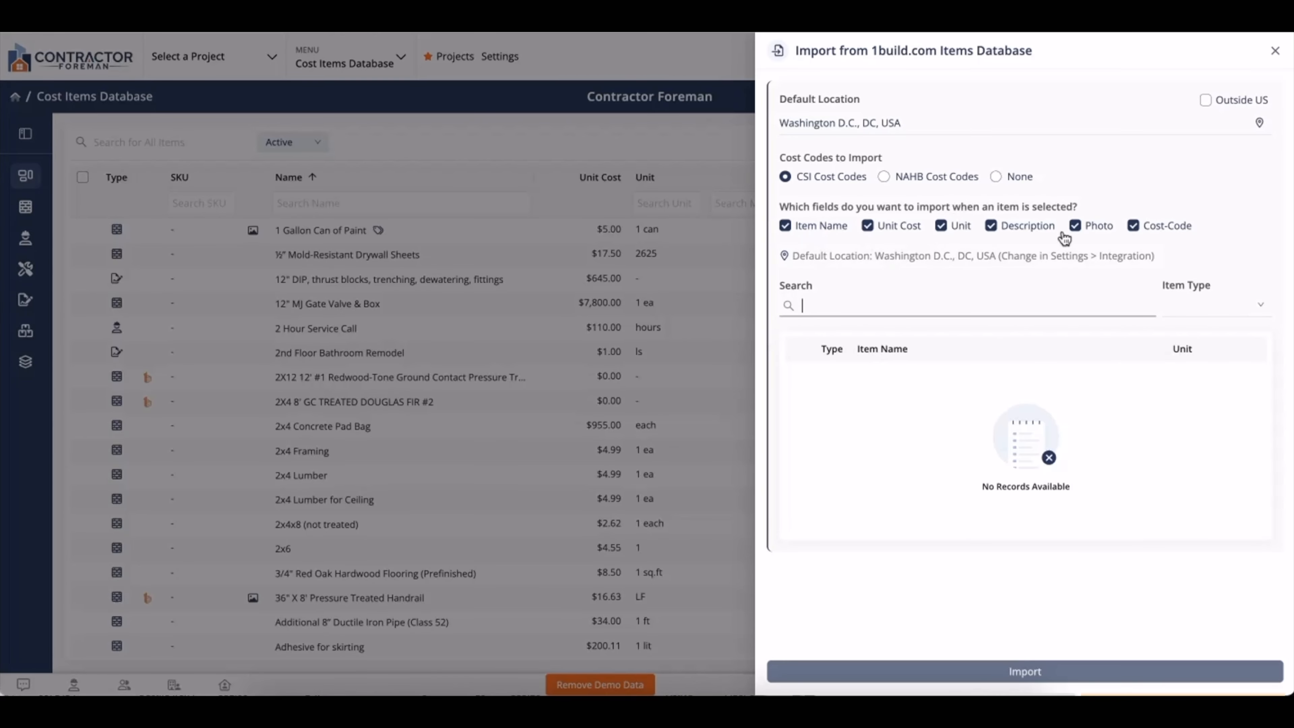
pyautogui.click(1134, 226)
pyautogui.click(1077, 226)
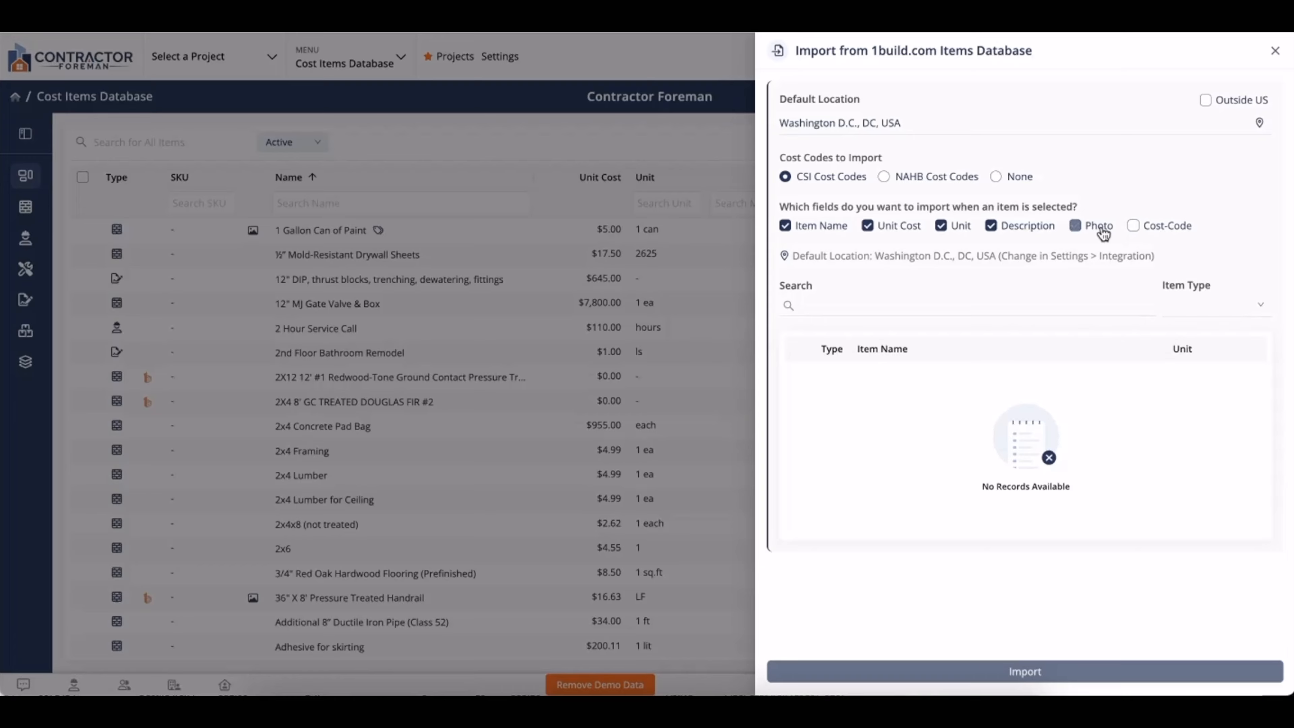
pyautogui.click(1078, 229)
pyautogui.click(1136, 228)
# Search the 1build.com items for "handrail" and import the 6' Pressure Treated Cedar Tone Wood Handrail into the cost items.
pyautogui.click(893, 306)
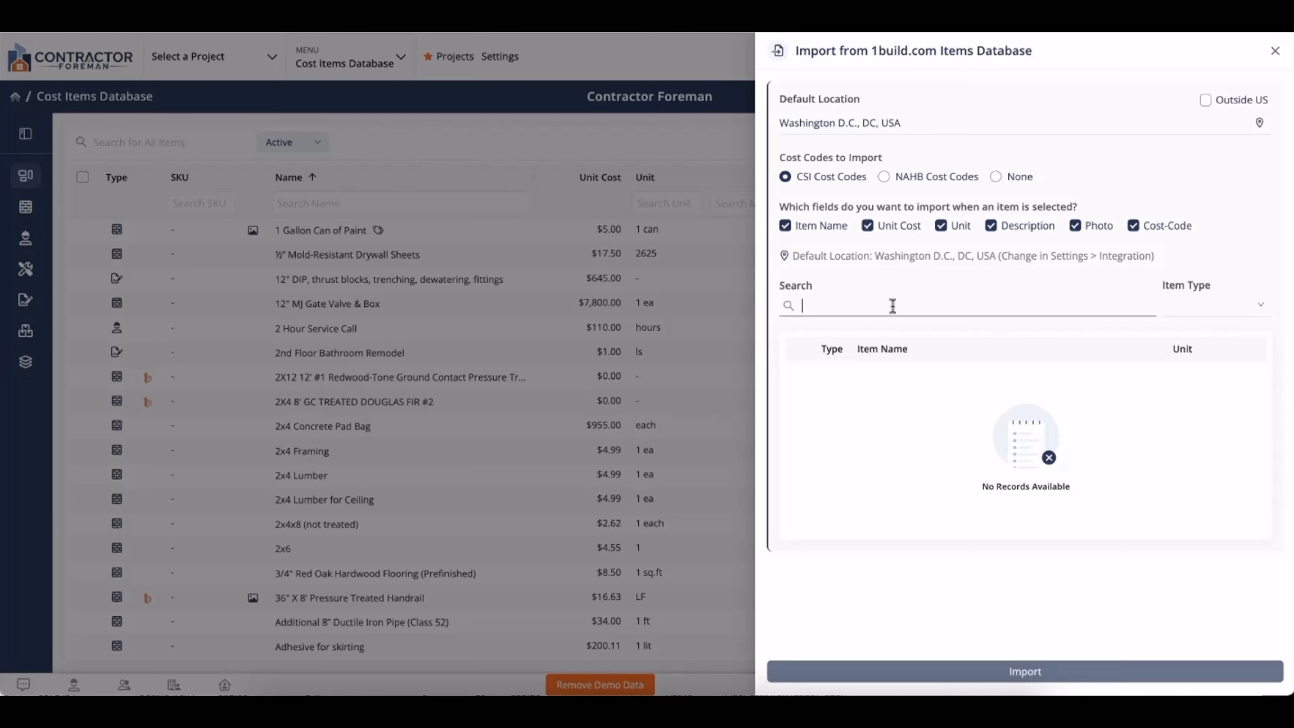
pyautogui.write('handrail')
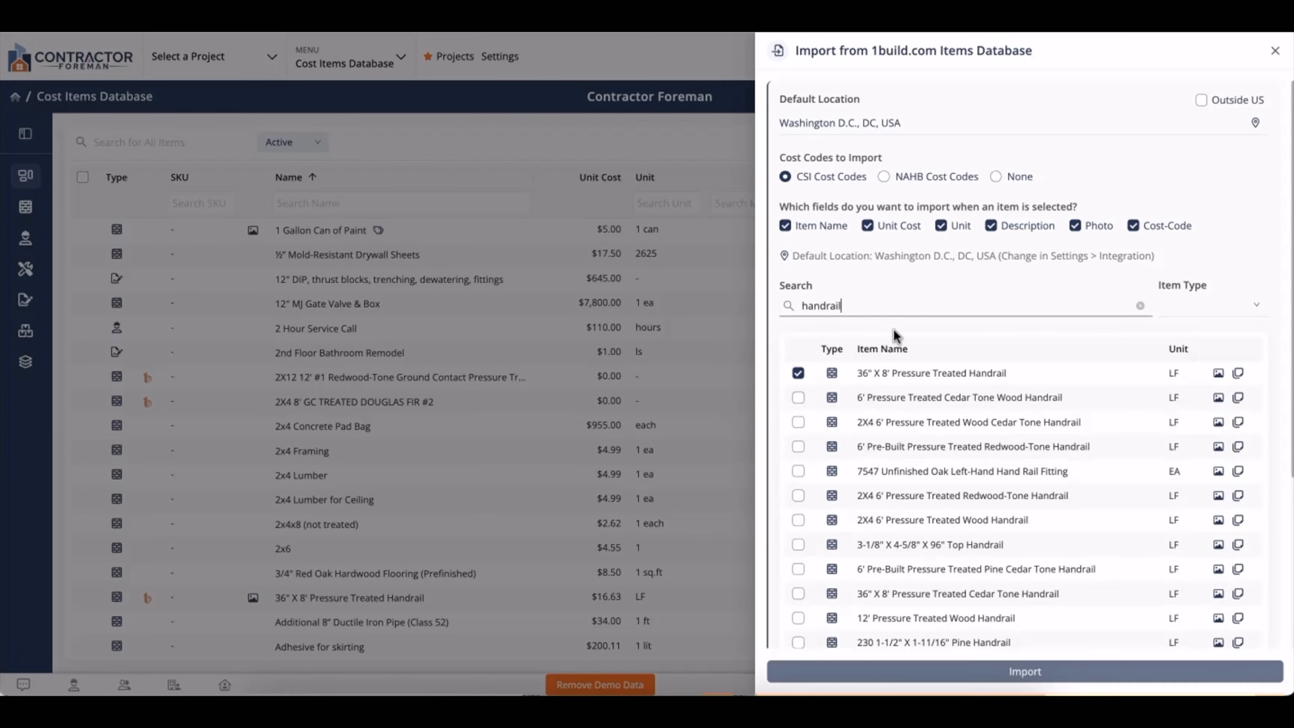
pyautogui.click(798, 398)
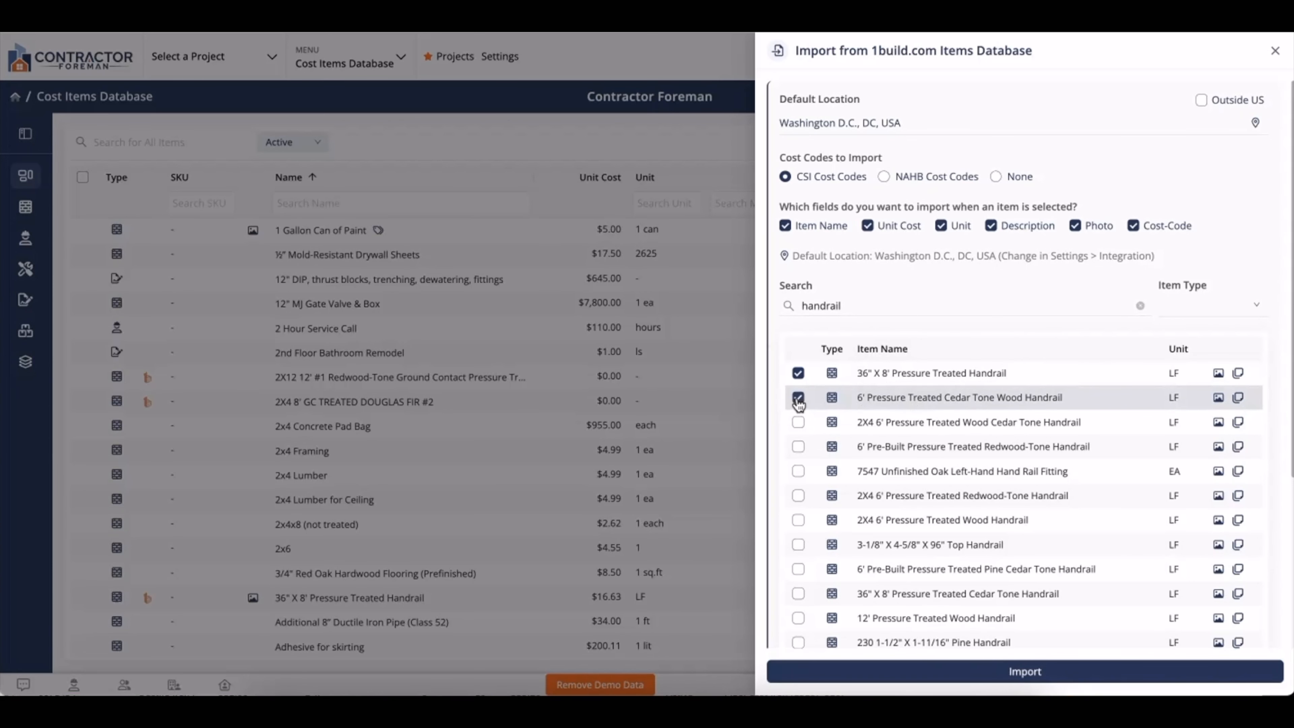
pyautogui.click(889, 674)
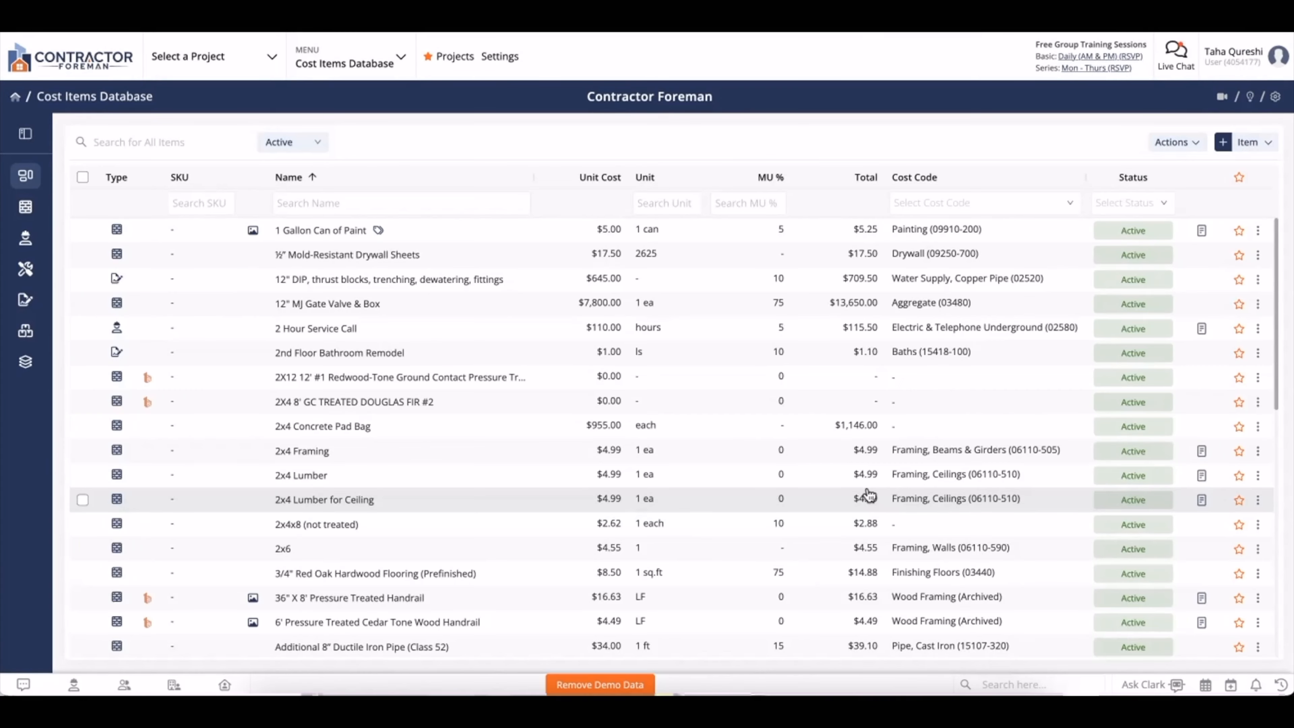
pyautogui.click(760, 630)
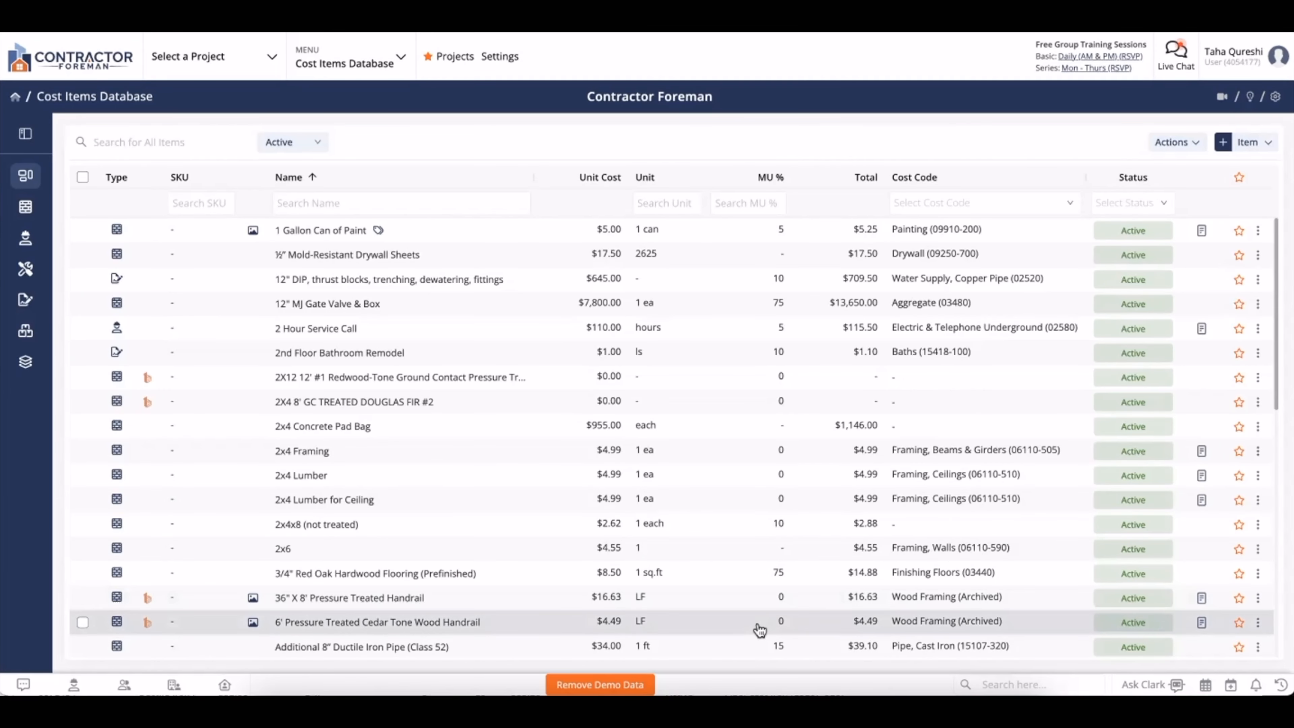